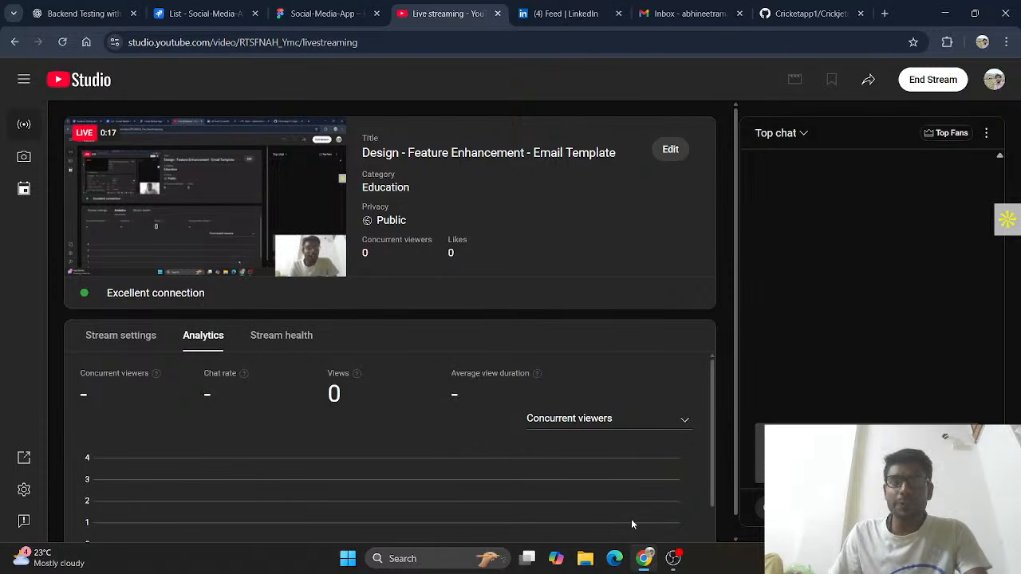
Review the stories under the Design epic in the Social-Media-App project's Jira list
click(213, 18)
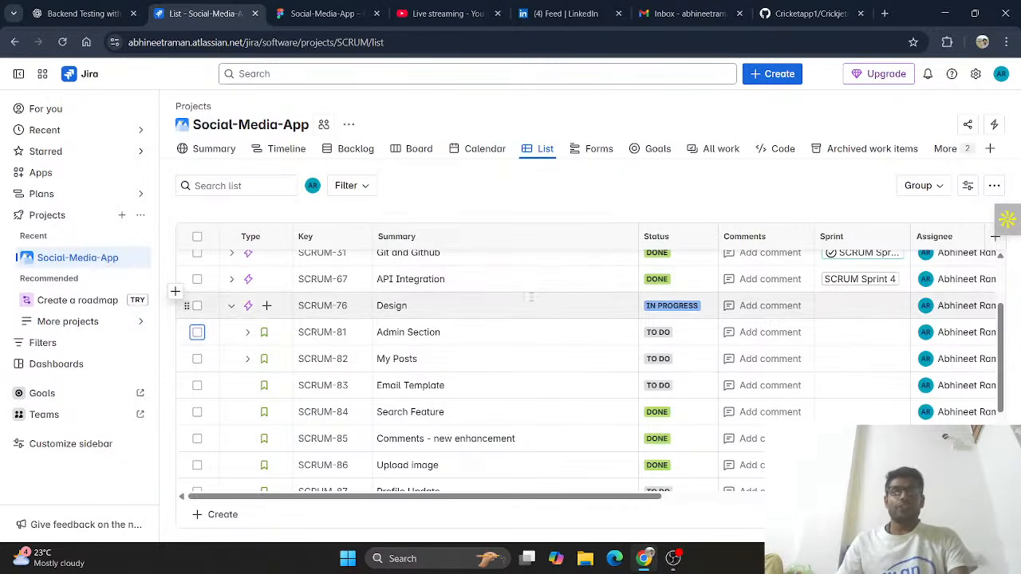
scroll(390, 369, down, 3)
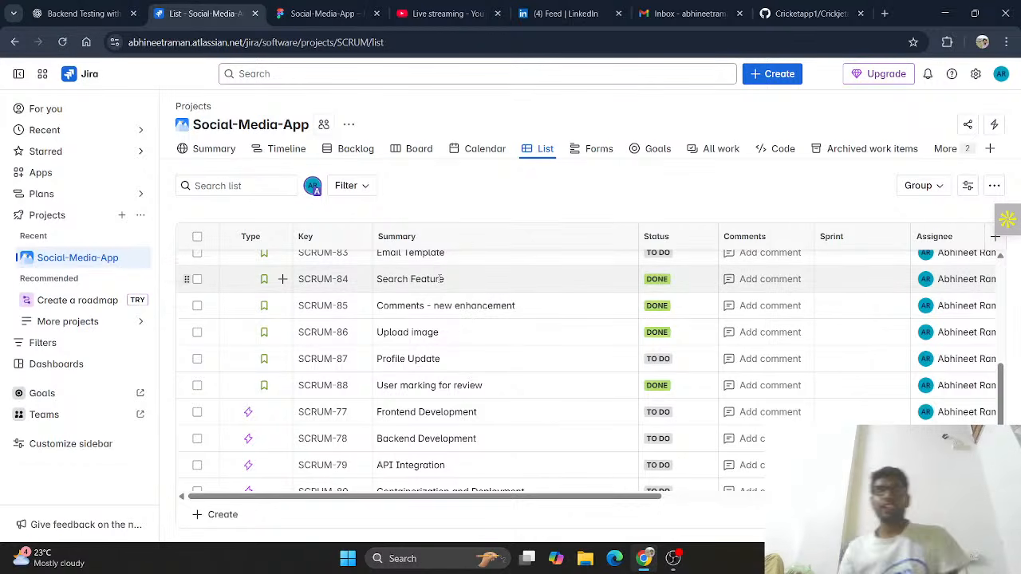
scroll(402, 314, up, 1)
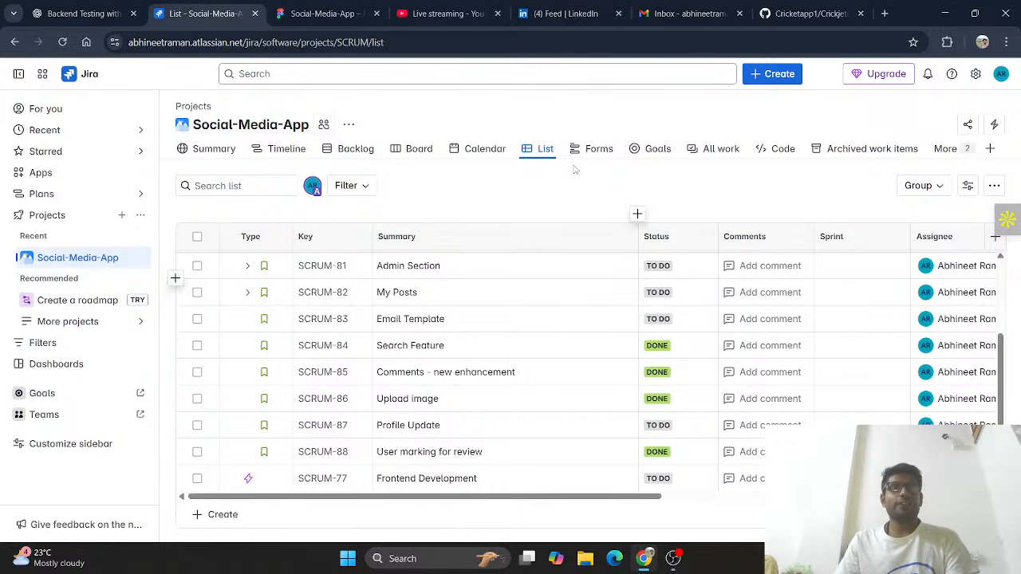
Switch to the Social-Media-App design in Figma and look over the existing wireframe and UI frames up to the login pair
click(322, 13)
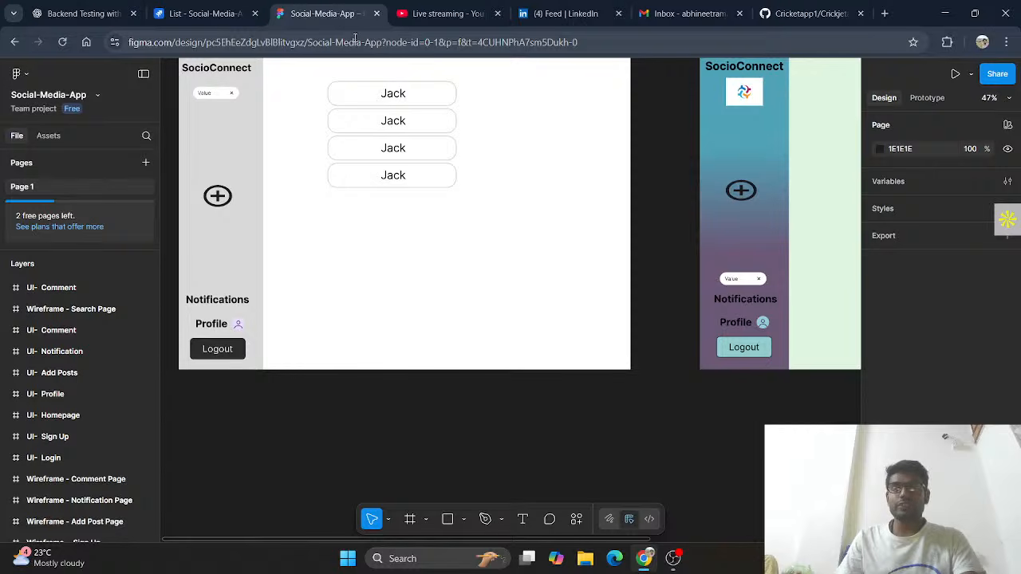
scroll(433, 141, down, 1)
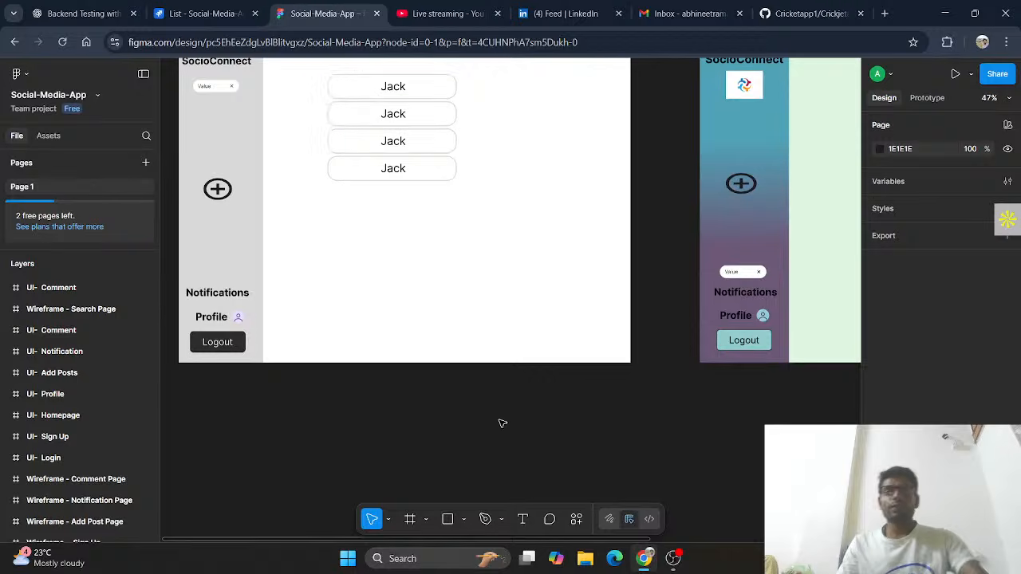
scroll(529, 388, down, 3)
scroll(604, 373, up, 20)
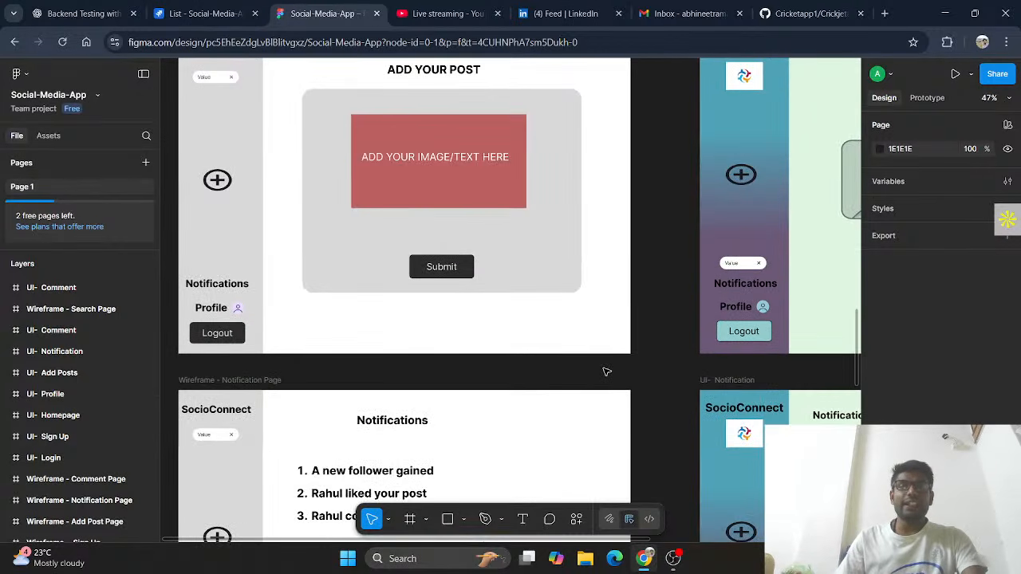
scroll(607, 371, up, 5)
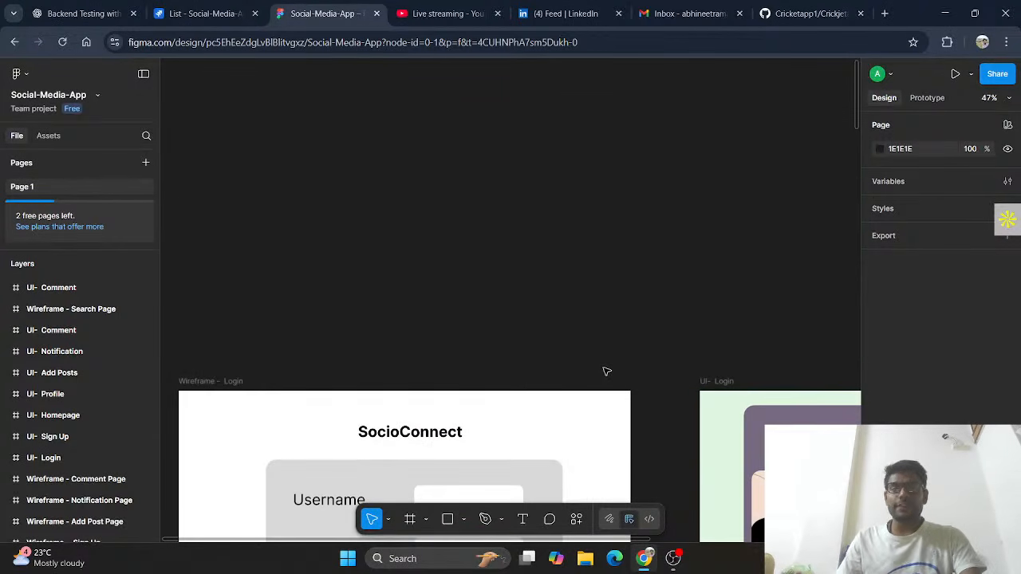
scroll(650, 370, down, 3)
ctrl+scroll(651, 370, down, 2)
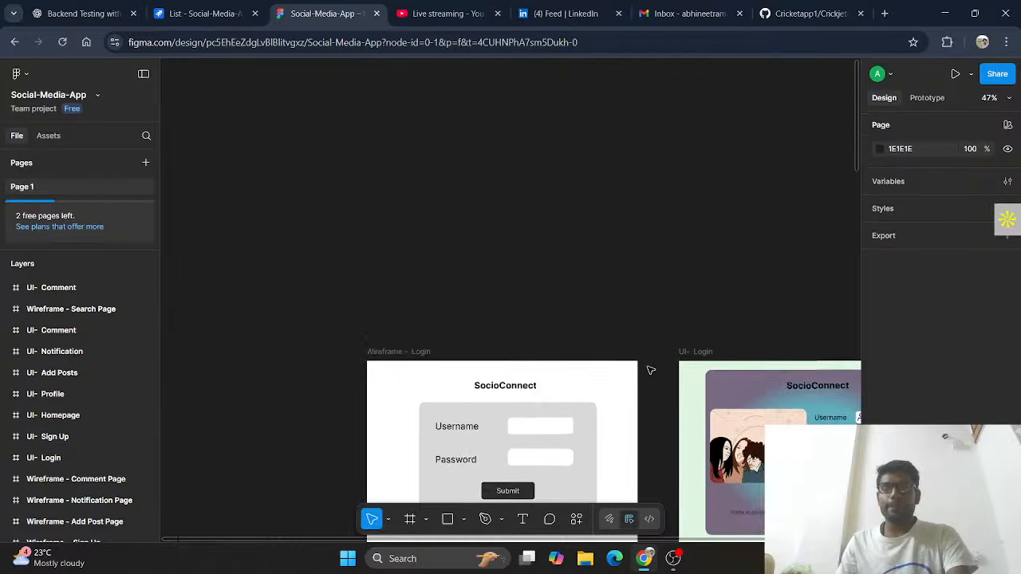
ctrl+scroll(651, 370, down, 3)
scroll(650, 370, down, 4)
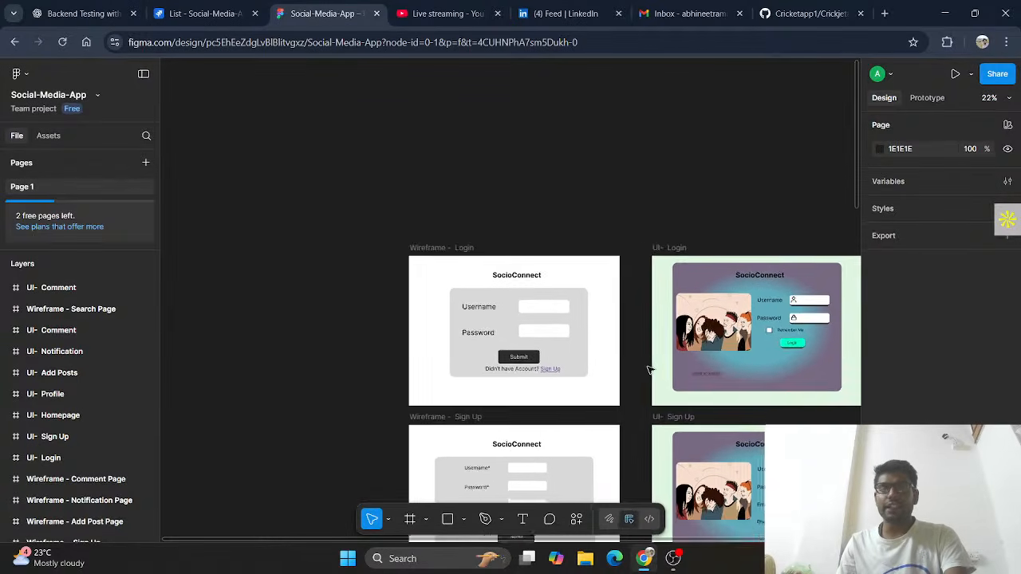
scroll(574, 310, right, 3)
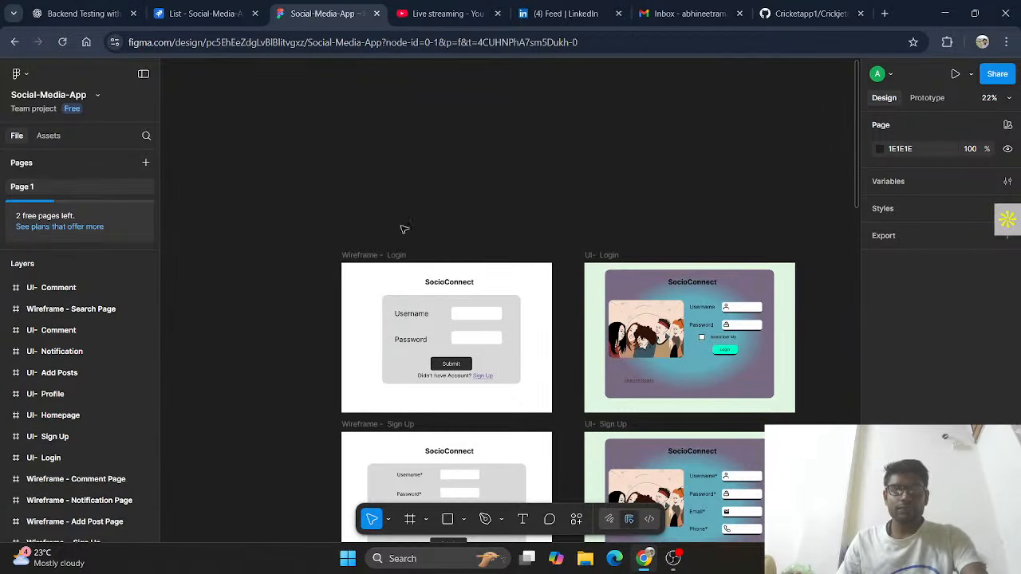
Duplicate the "Wireframe - Login" frame and place the copy directly above the original, at about X -663, Y -1513
click(358, 255)
click(392, 176)
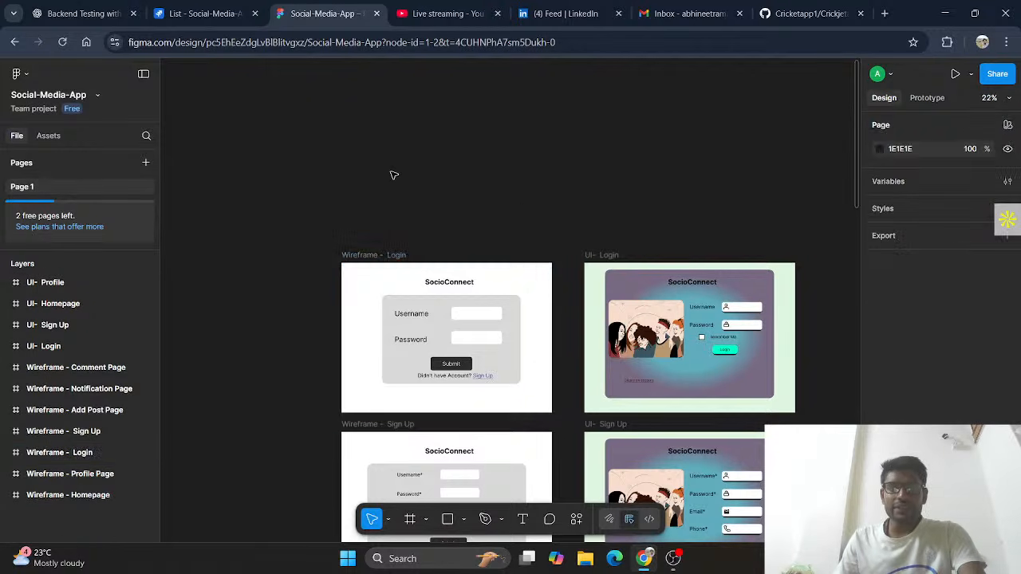
right_click(397, 173)
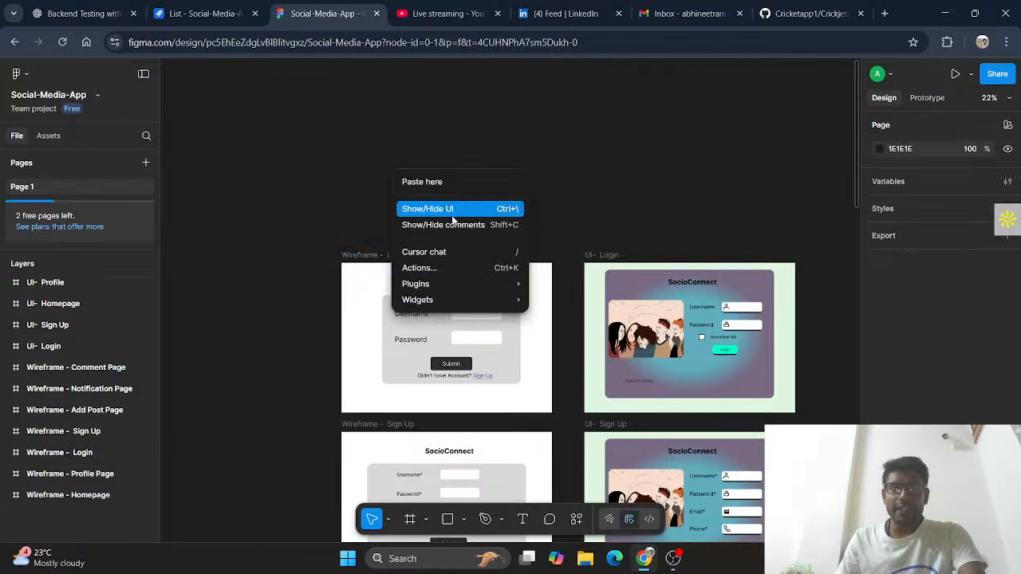
click(429, 181)
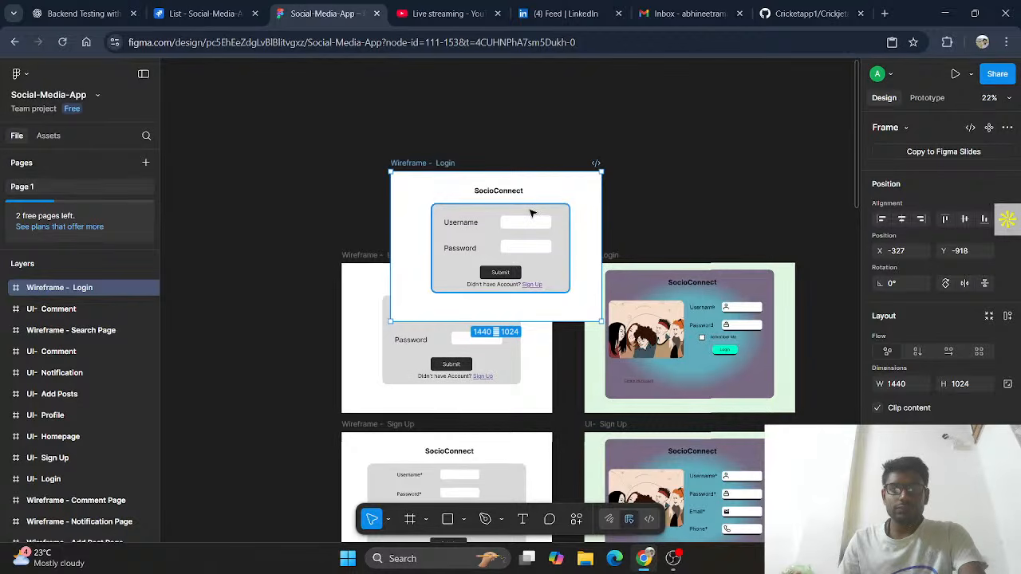
drag(533, 213, 504, 107)
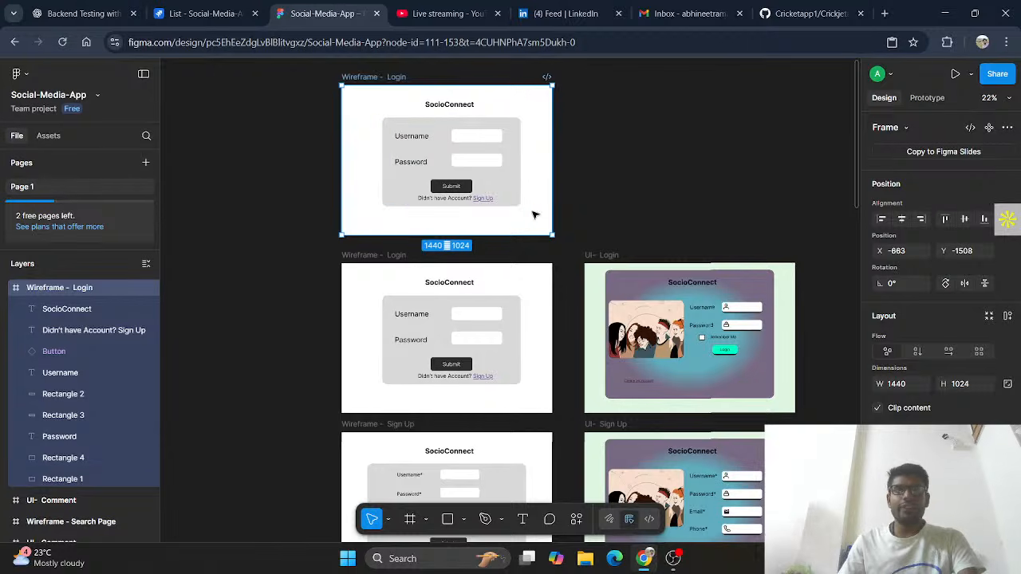
drag(512, 200, 534, 212)
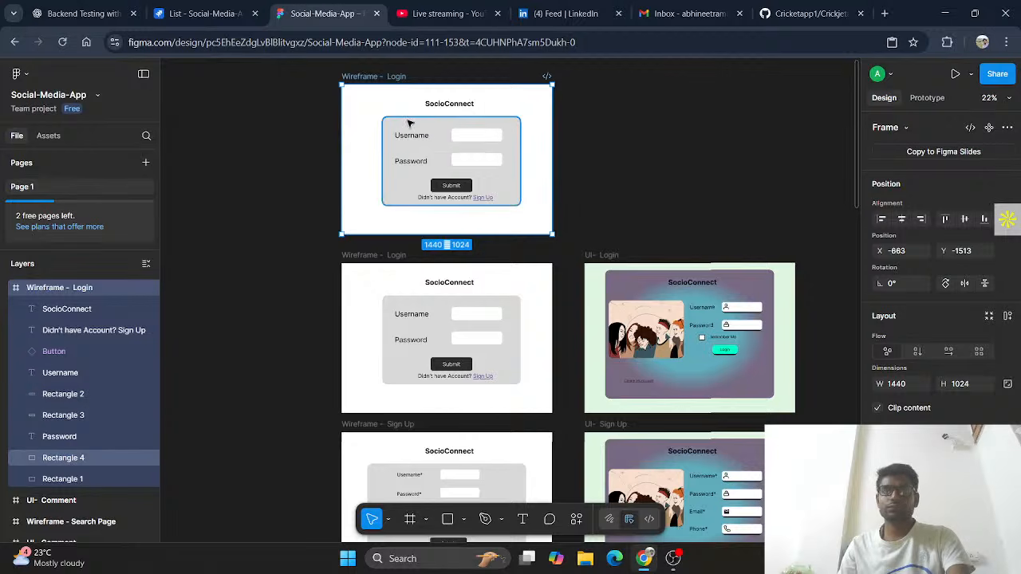
Delete all contents of the duplicated login frame, including the username field, form panel, texts and Submit button
click(684, 205)
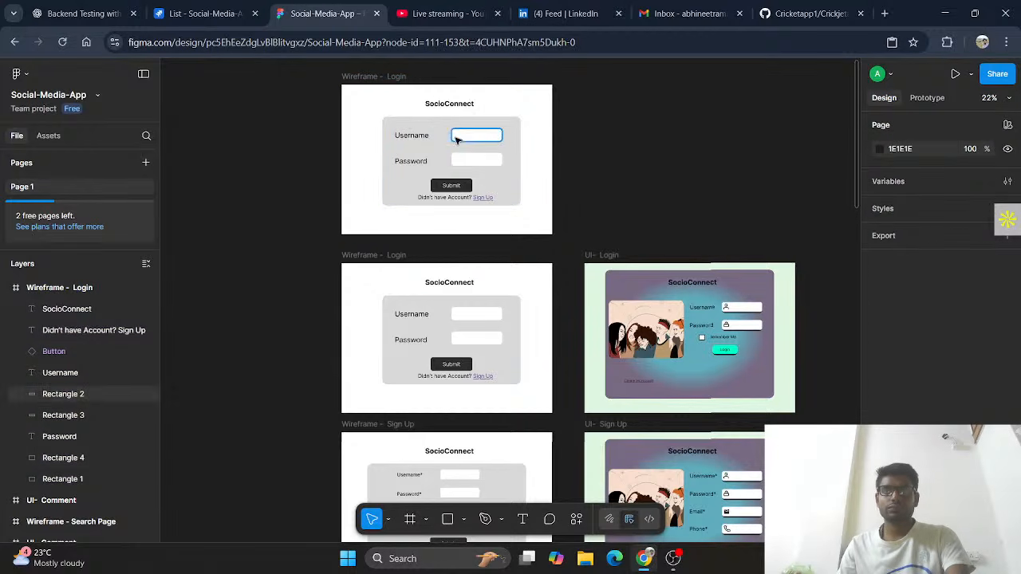
click(477, 136)
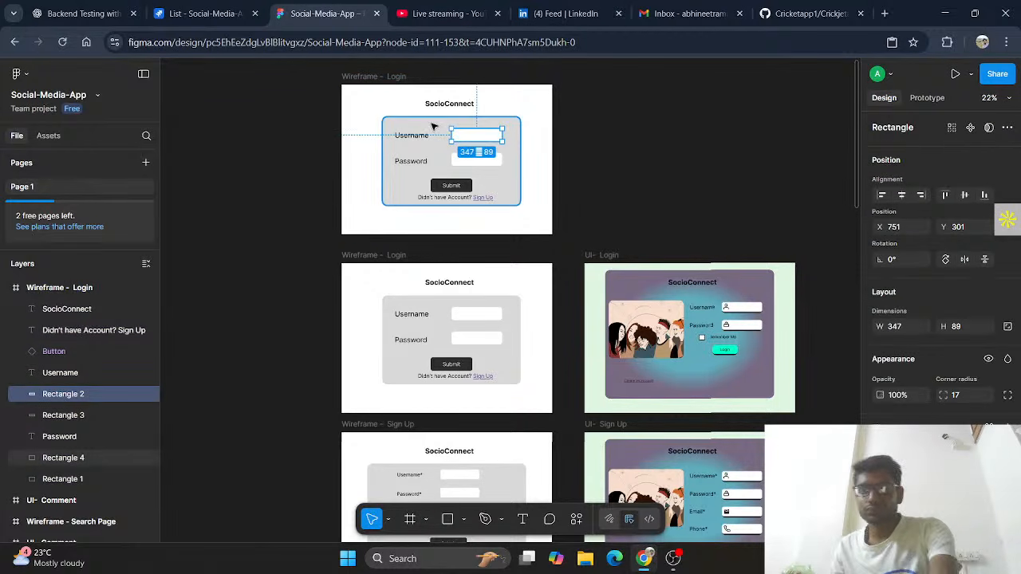
key(Delete)
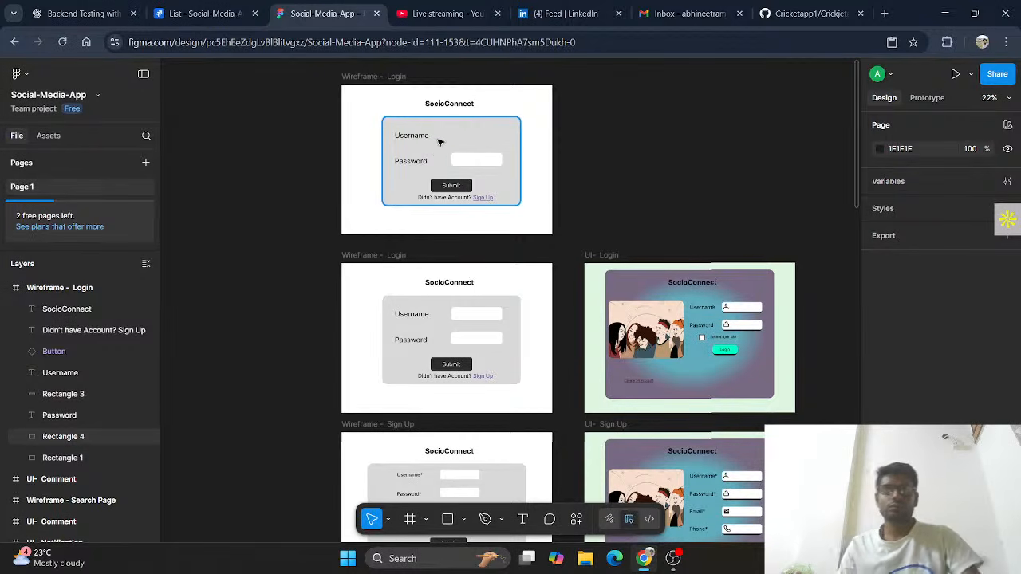
right_click(438, 141)
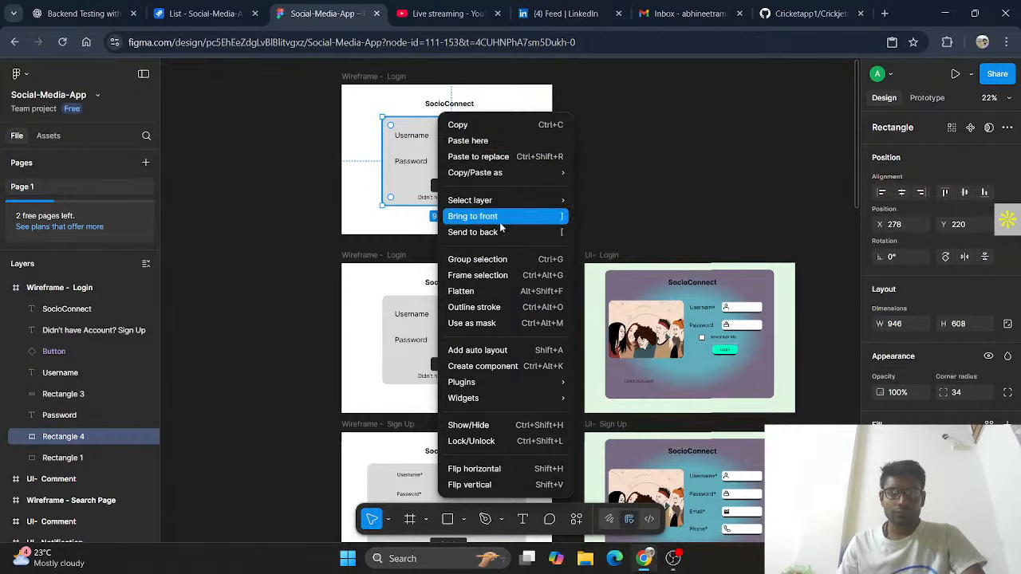
click(386, 221)
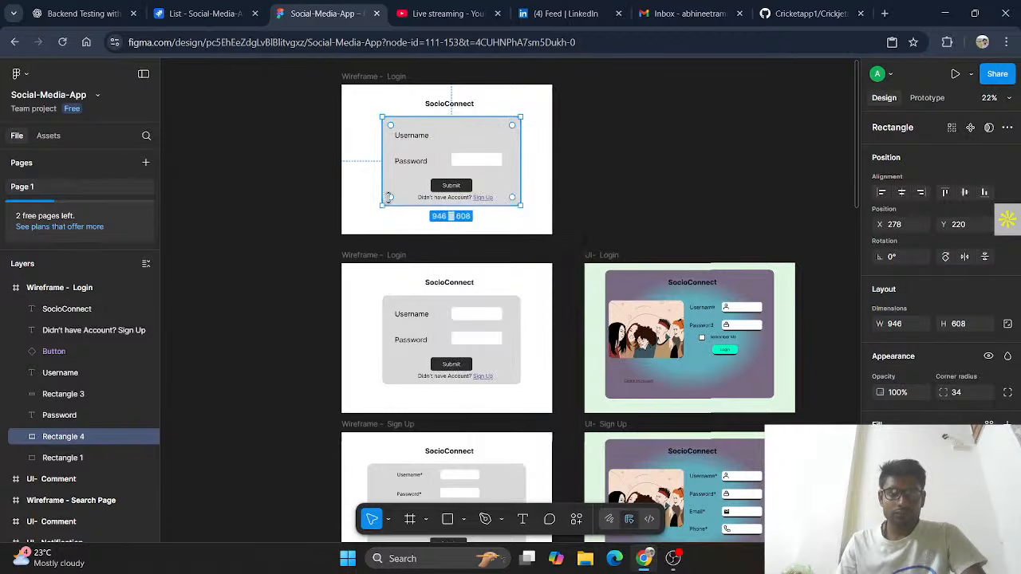
click(369, 102)
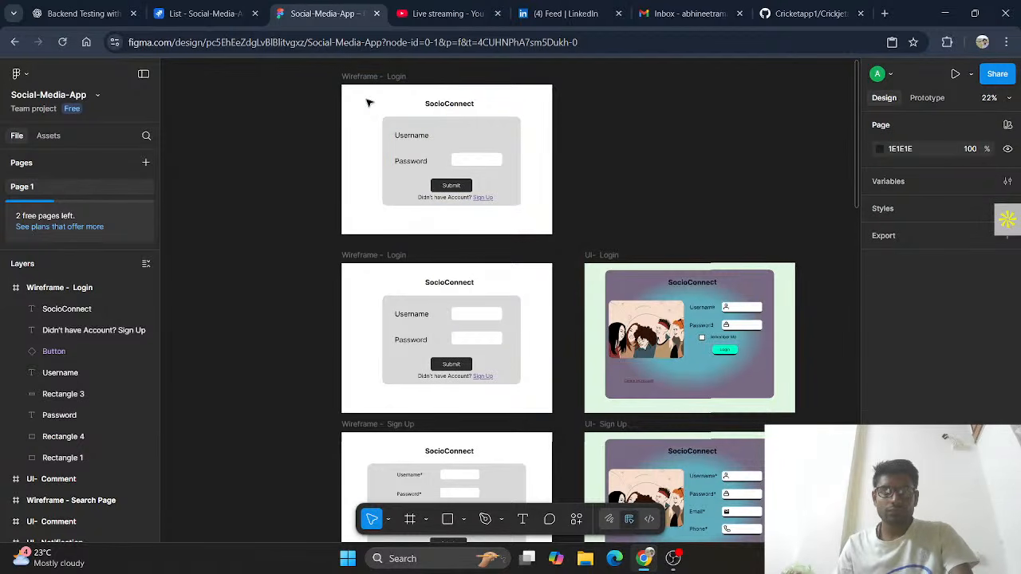
drag(368, 98, 539, 212)
key(Delete)
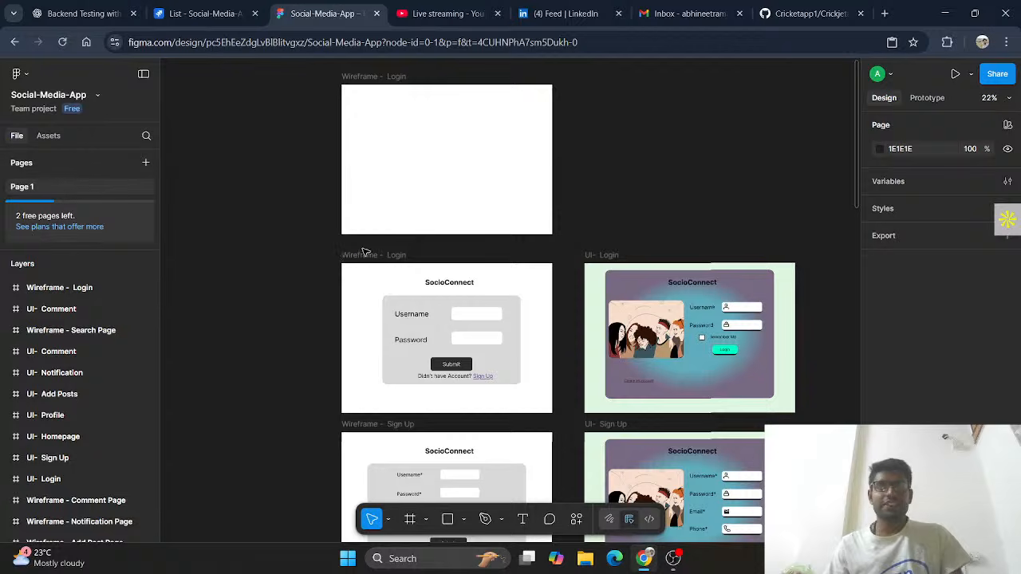
Rename the emptied frame as "Wireframe - Email"
click(396, 80)
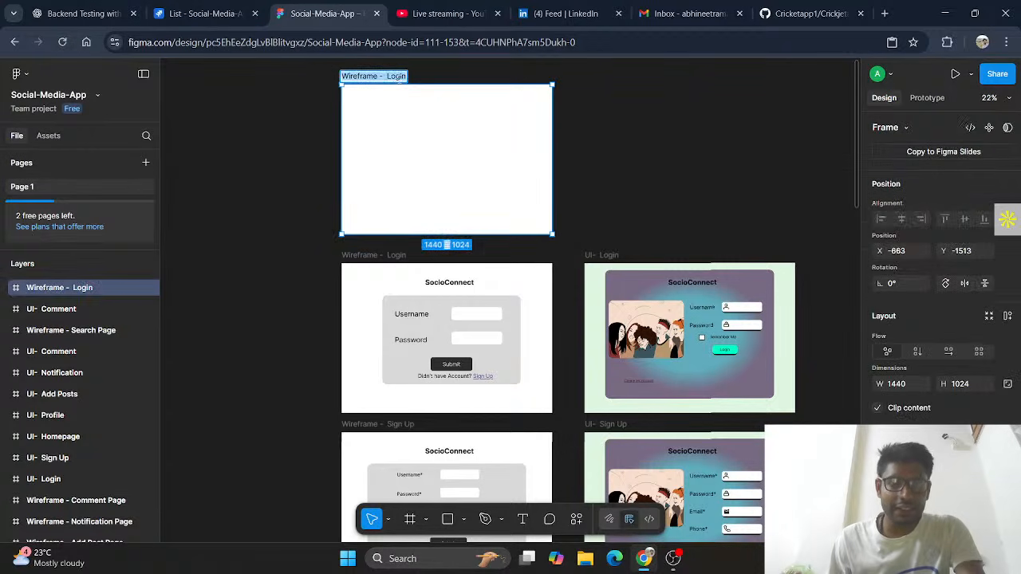
drag(387, 76, 408, 76)
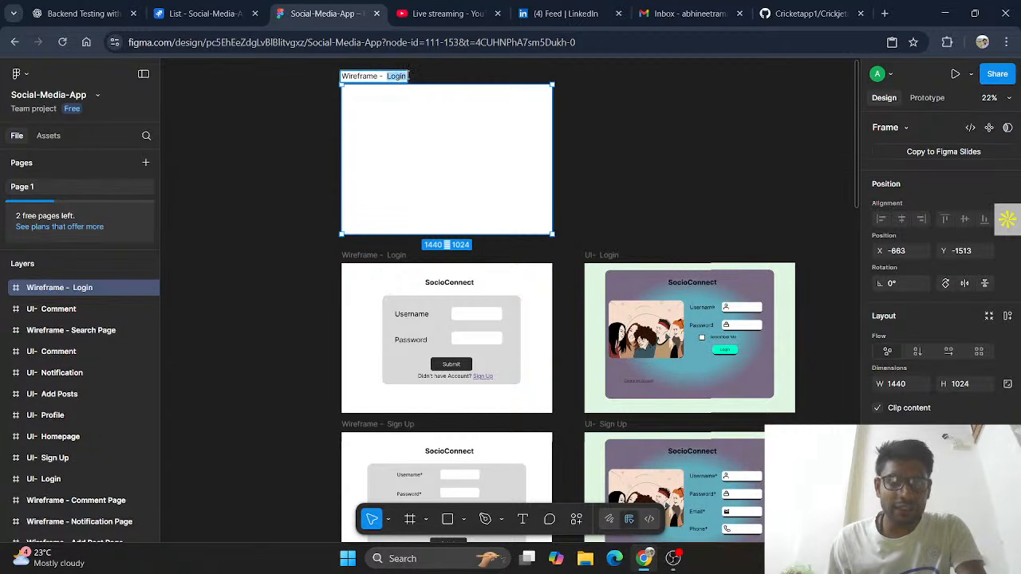
text(Email)
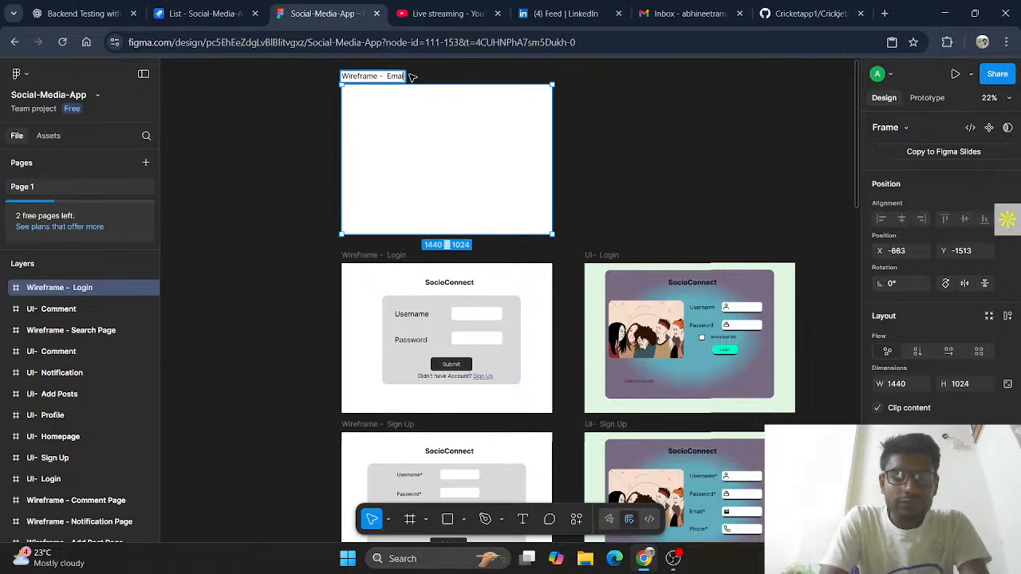
click(613, 156)
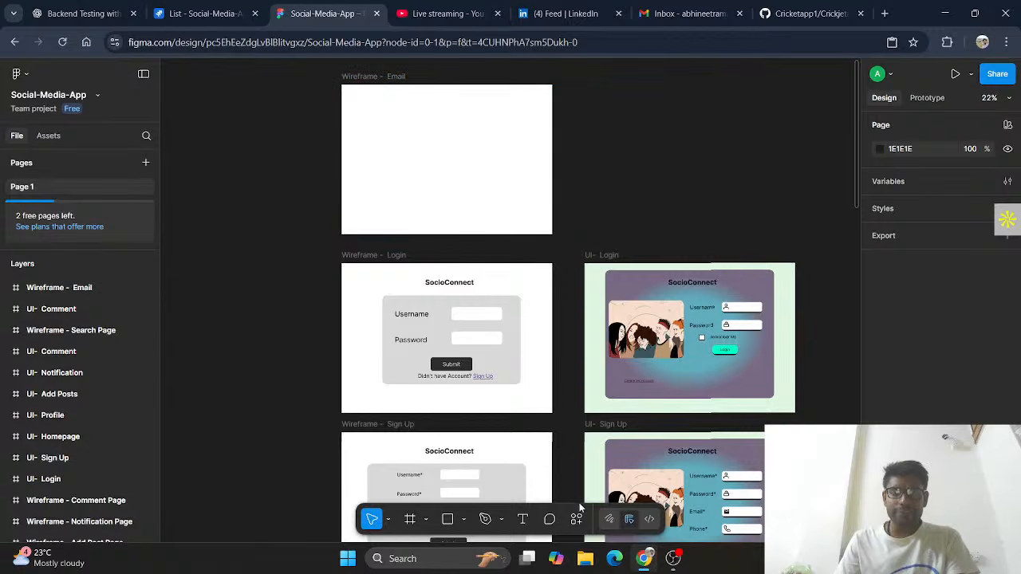
Draw a wide rectangle about 963 × 154 in the upper part of the "Wireframe - Email" frame
click(452, 524)
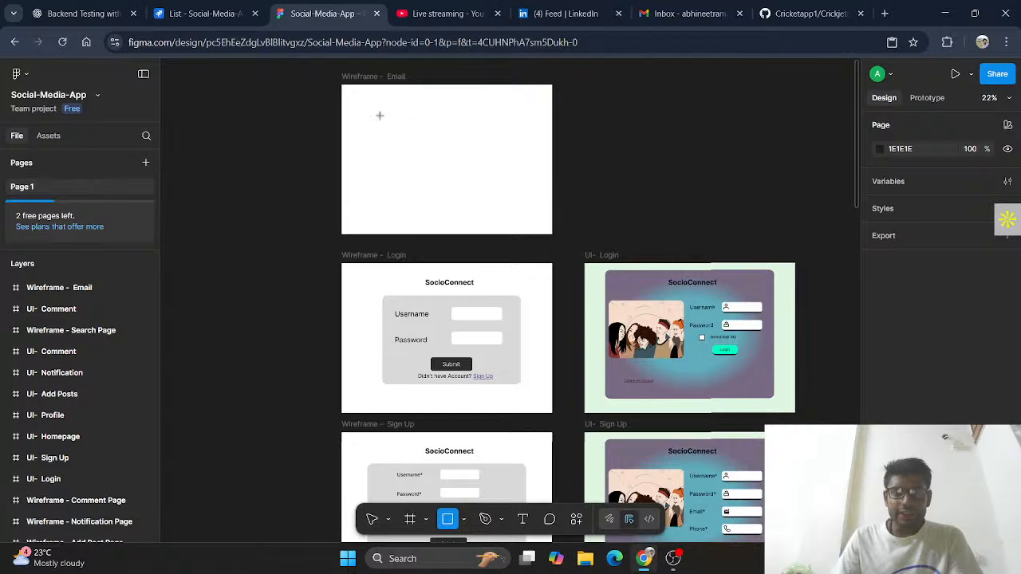
drag(378, 117, 520, 138)
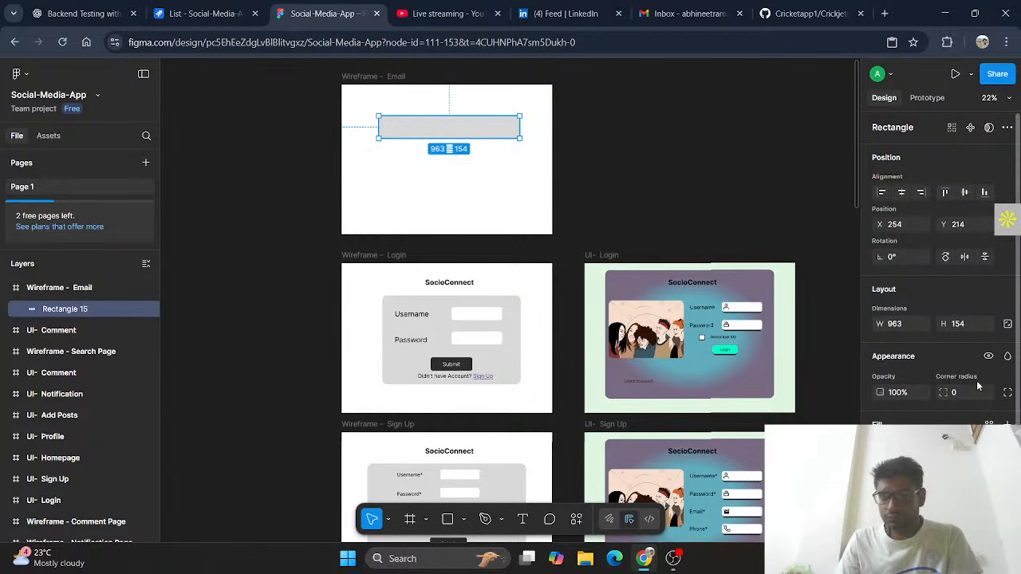
click(455, 177)
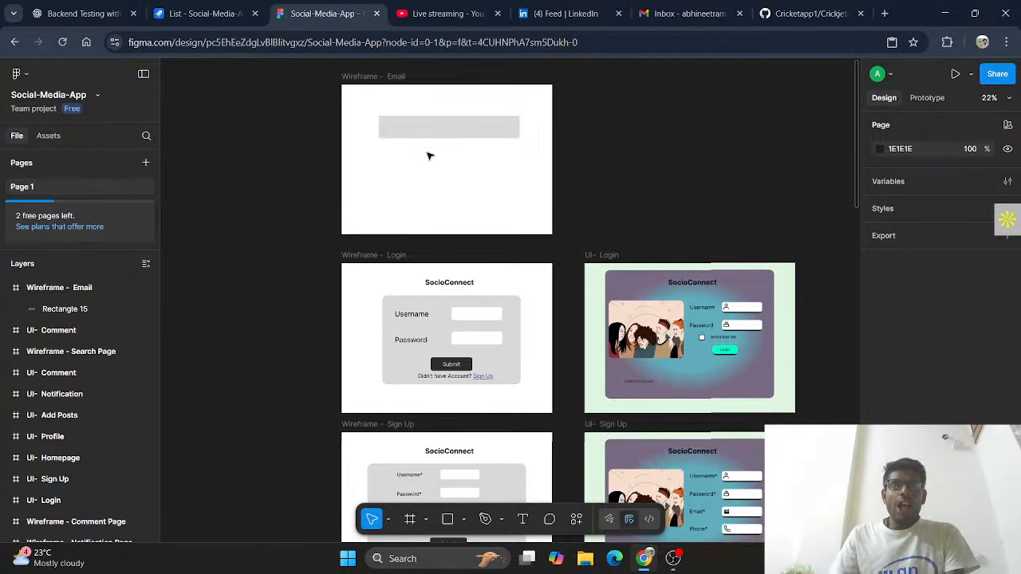
Duplicate the grey rectangle and place the copy just below it, aligned at about X 254, Y 435
click(408, 132)
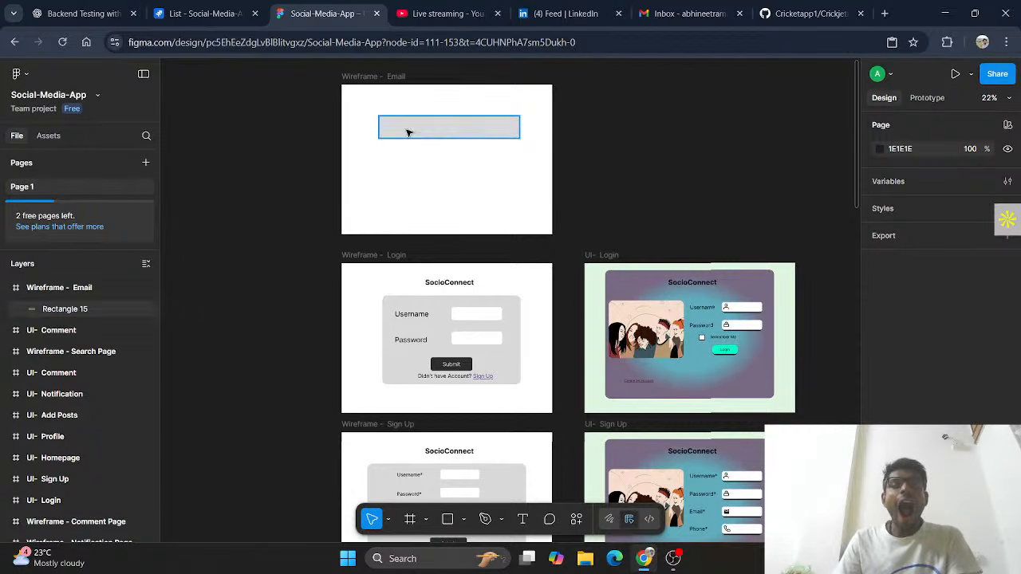
click(422, 168)
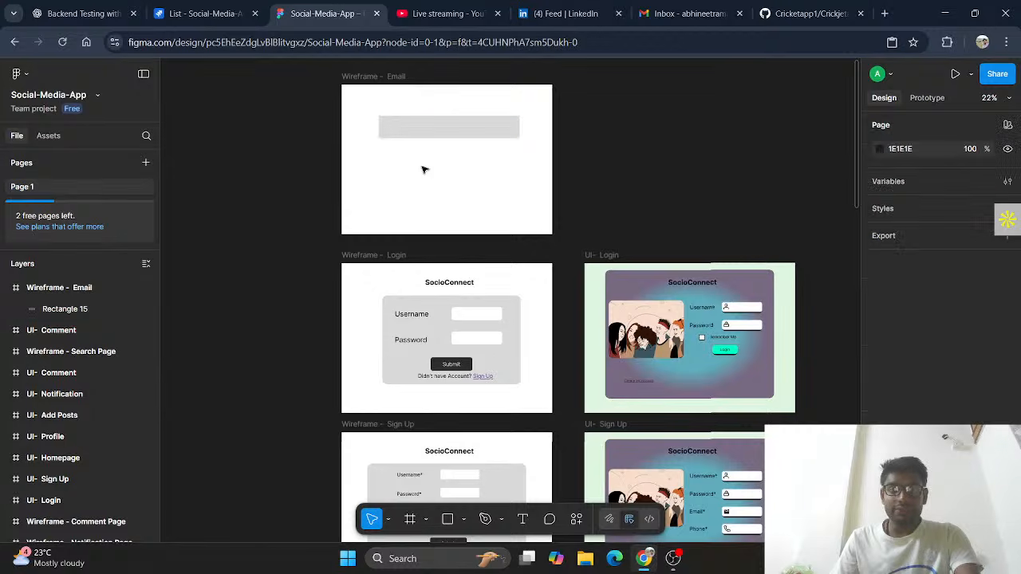
key(ctrl+v)
drag(440, 127, 445, 162)
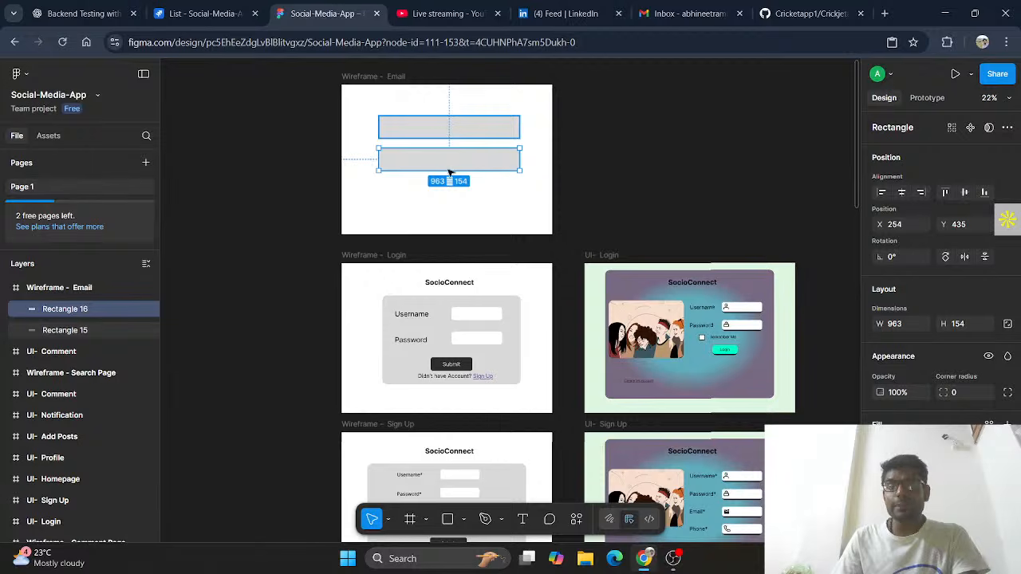
Draw a vertical line about 154 long across the full height of the upper rectangle, at about X 509
click(463, 521)
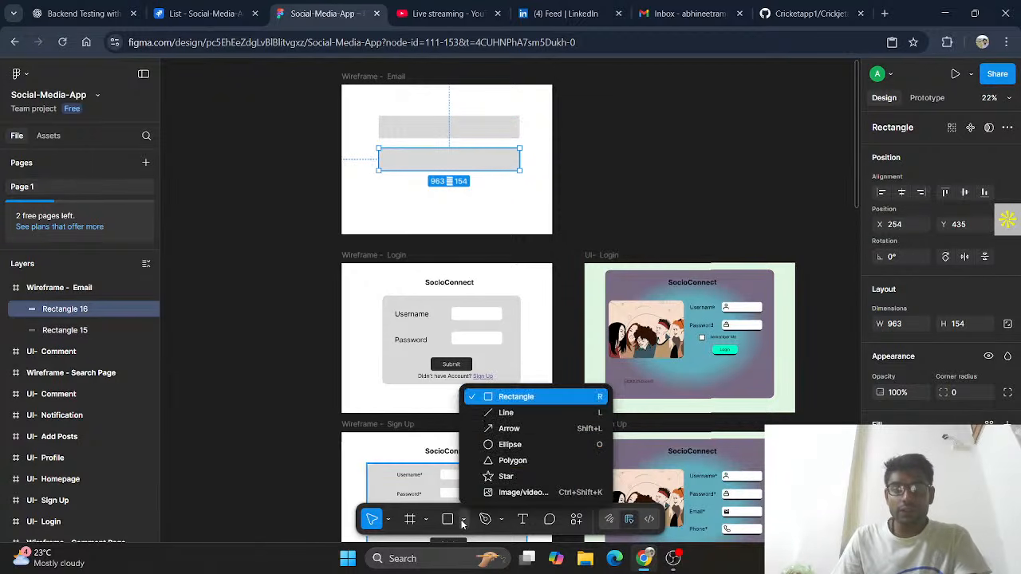
click(504, 411)
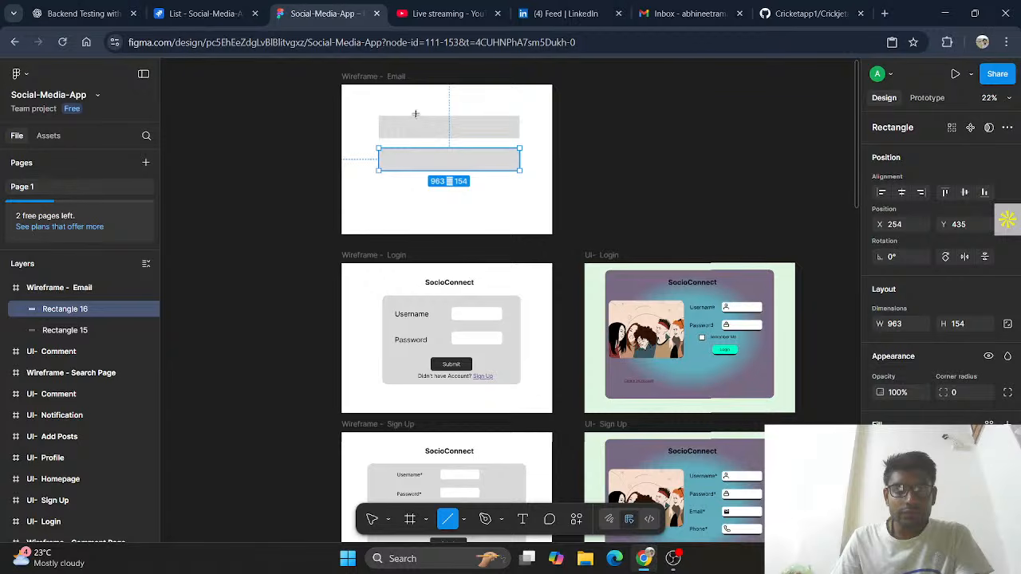
drag(416, 116, 416, 137)
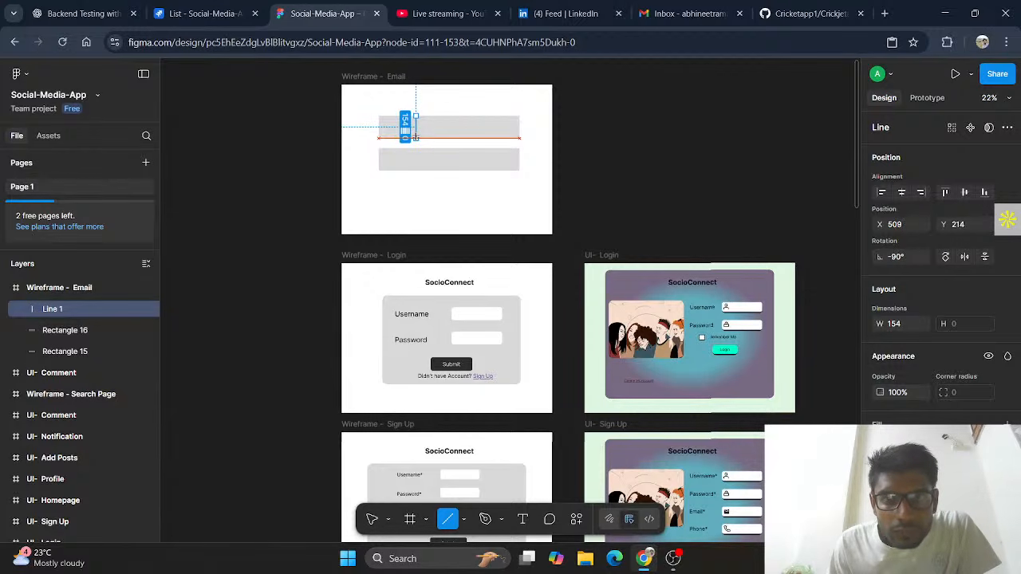
Duplicate the vertical line and position both lines so they divide the upper rectangle into three roughly equal columns
drag(415, 137, 416, 138)
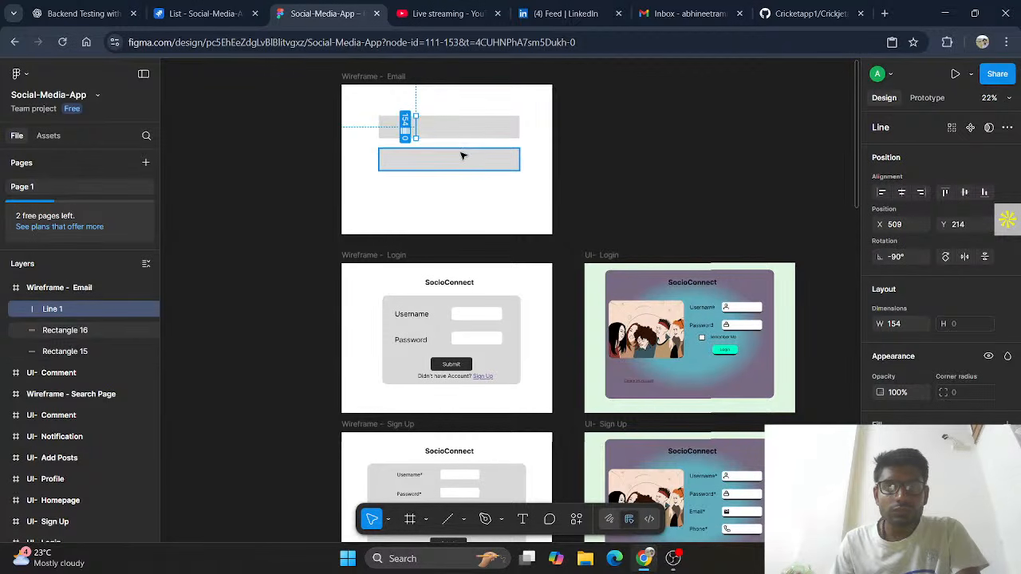
click(462, 156)
click(465, 109)
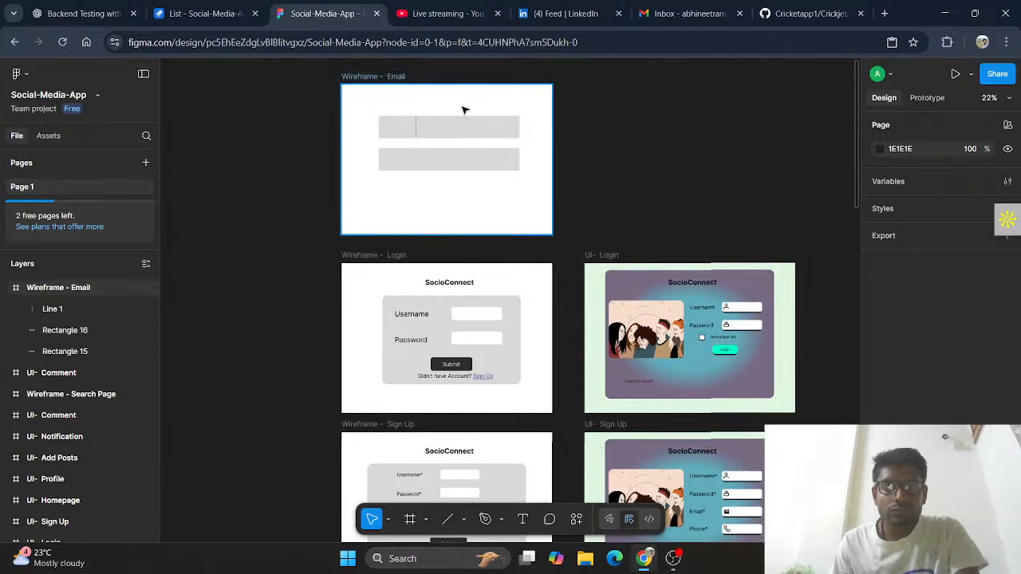
click(416, 128)
key(ctrl+d)
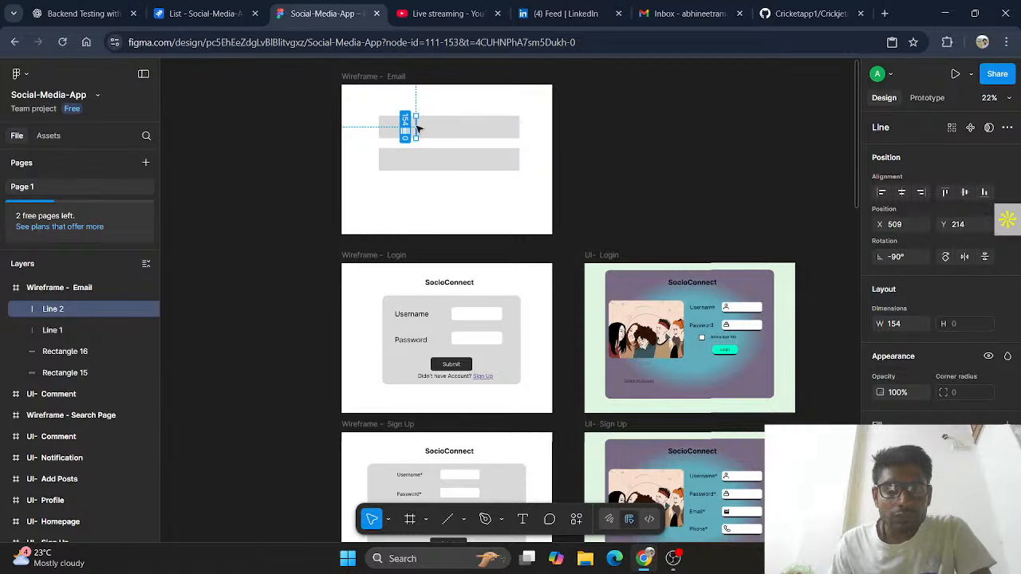
mouse_move(425, 130)
mouse_down()
mouse_move(478, 130)
mouse_move(419, 129)
mouse_up()
click(466, 110)
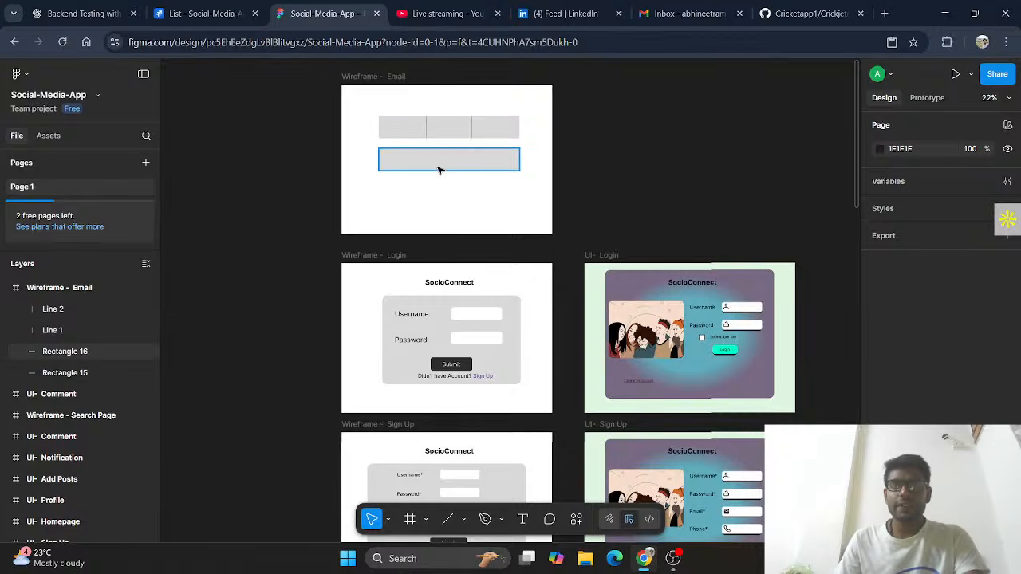
Draw a text box about 95 × 38 near the top of the upper rectangle's first column
scroll(440, 170, up, 1)
scroll(439, 170, up, 5)
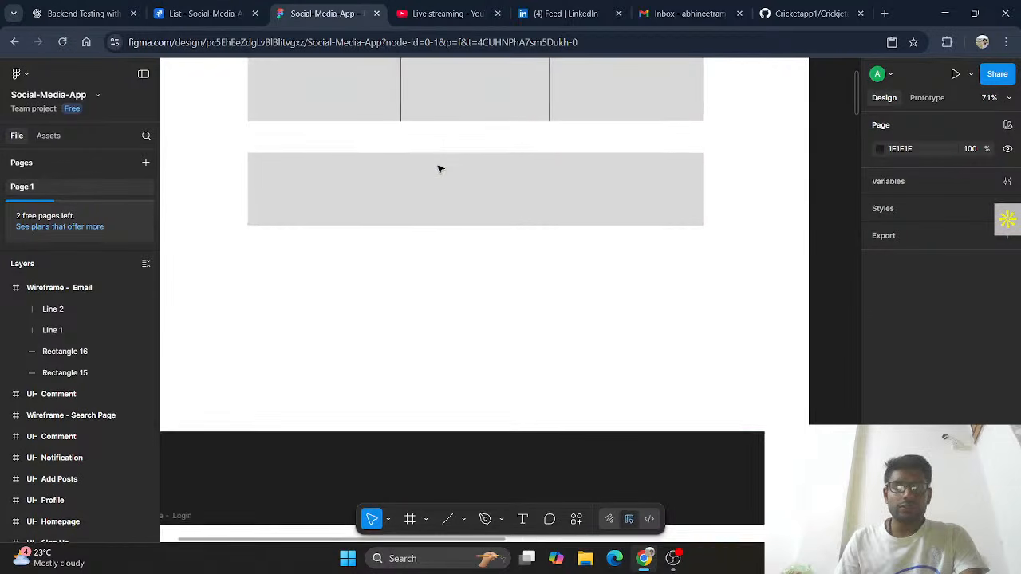
scroll(439, 170, up, 1)
scroll(438, 173, up, 2)
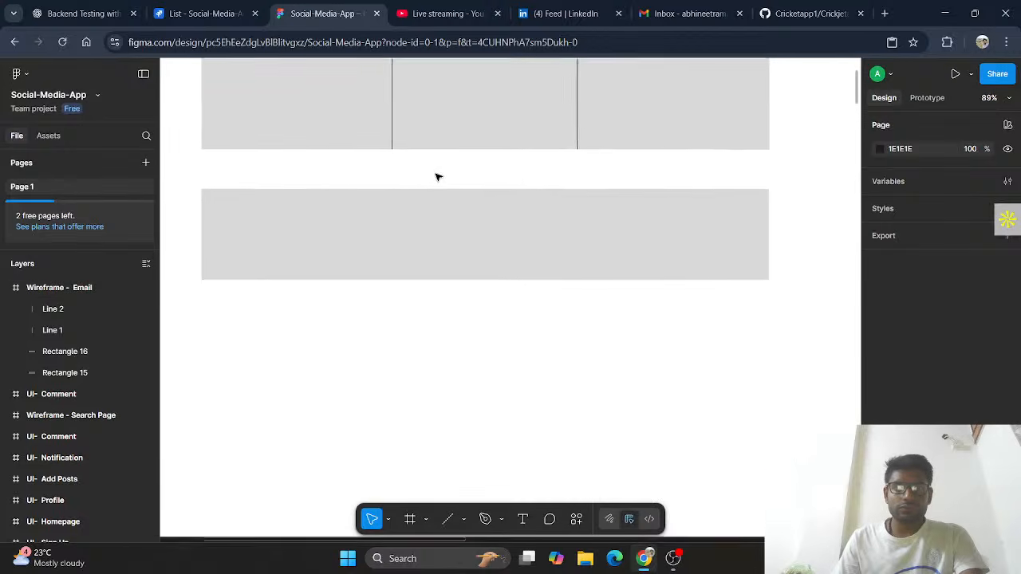
scroll(437, 177, up, 3)
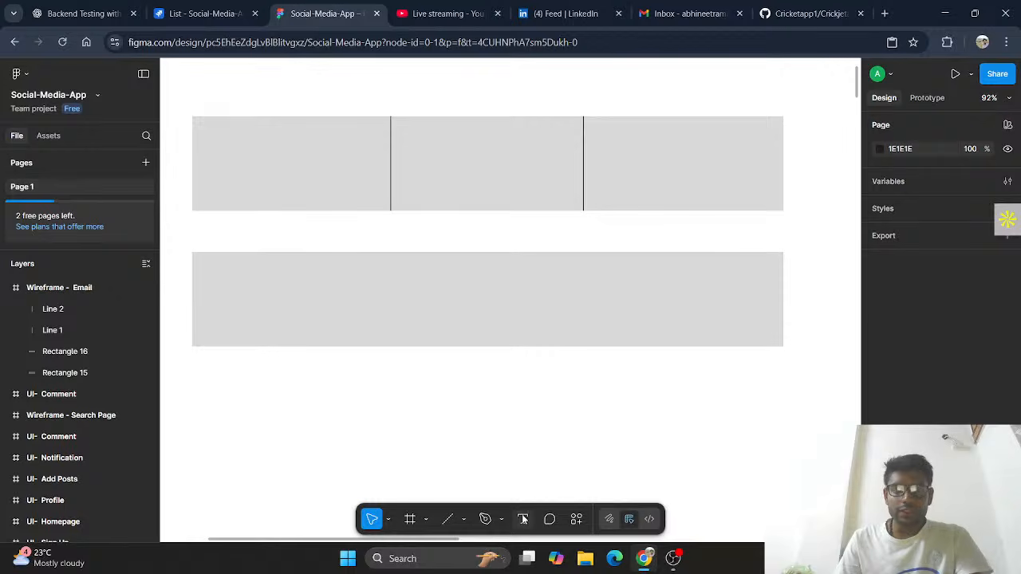
key(t)
drag(213, 127, 272, 151)
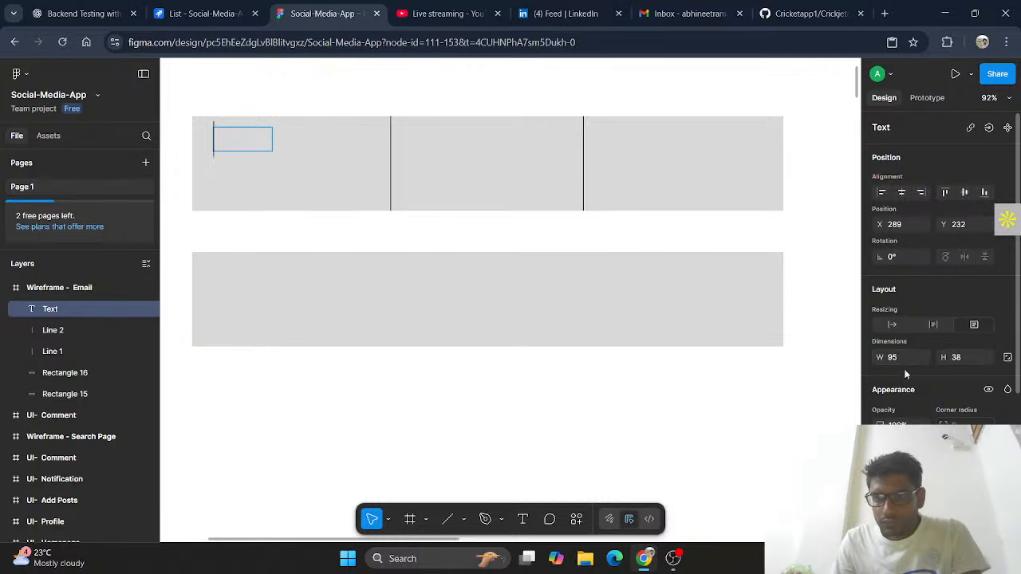
Set the new text box's font size to 14 and its weight to Bold
scroll(926, 367, down, 3)
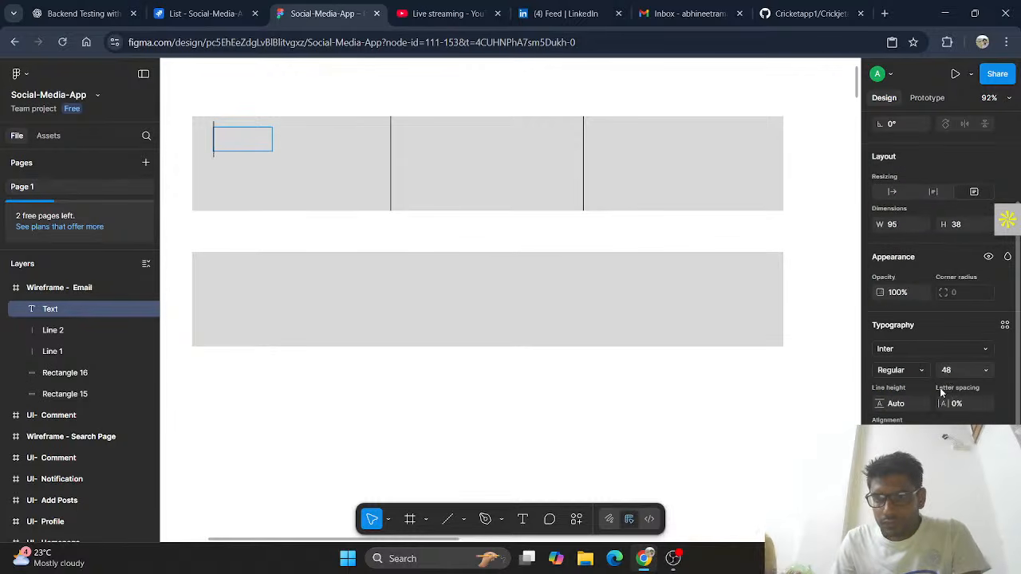
click(986, 370)
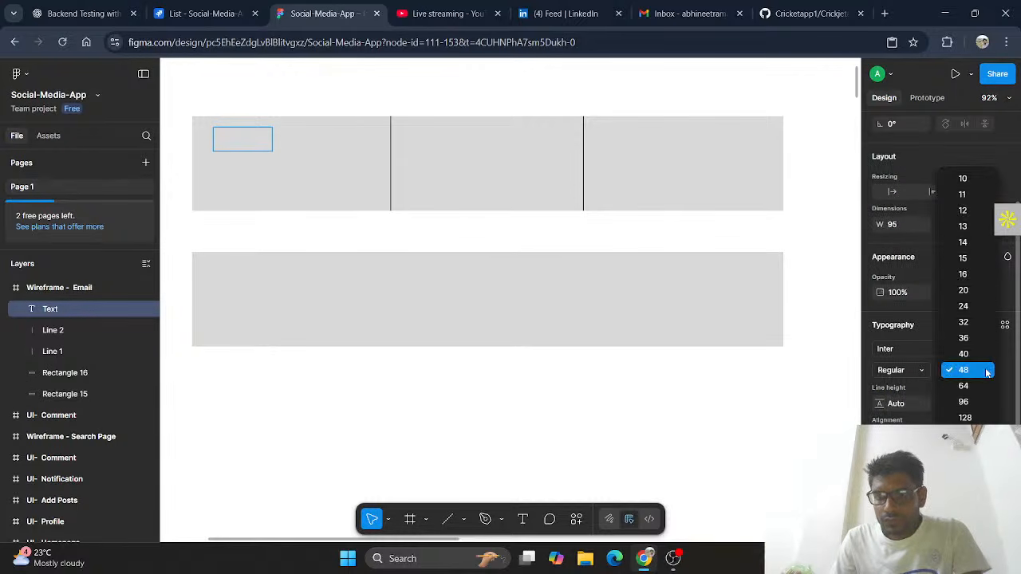
click(964, 244)
click(239, 138)
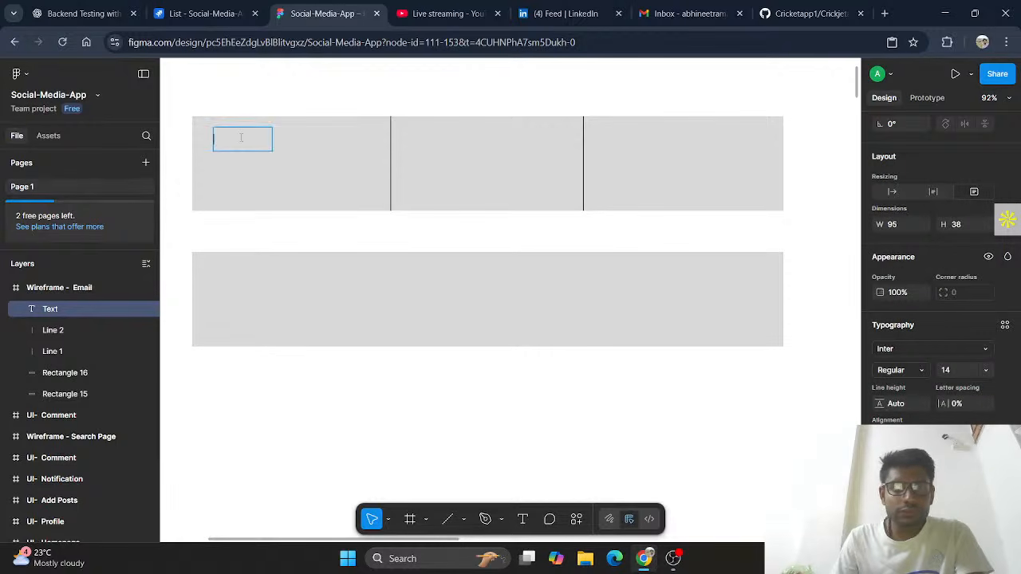
key(ctrl+b)
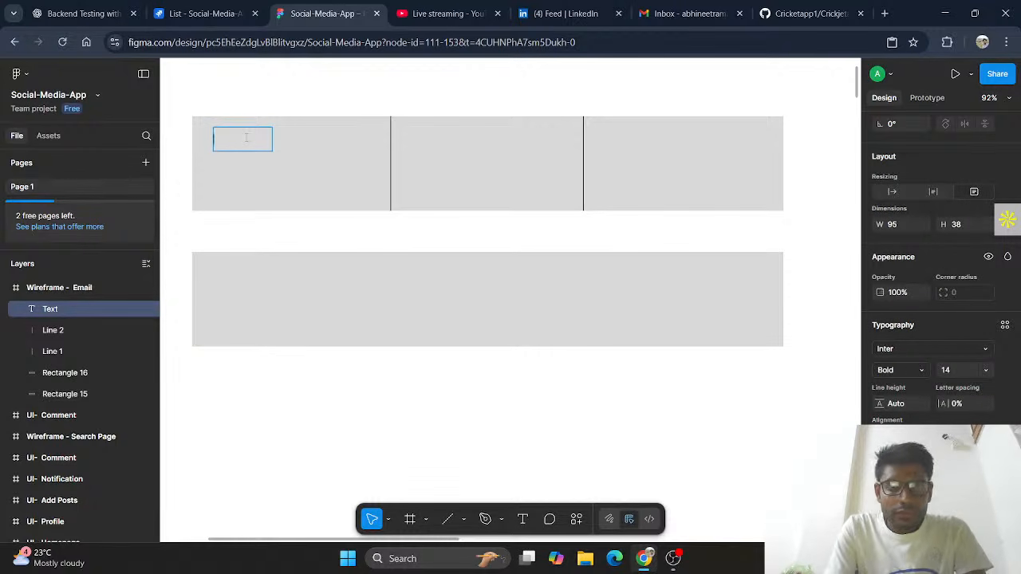
Enter "My Posts" with centred alignment and move the text to about X 352, Y 223, in the middle of the first column
text(My)
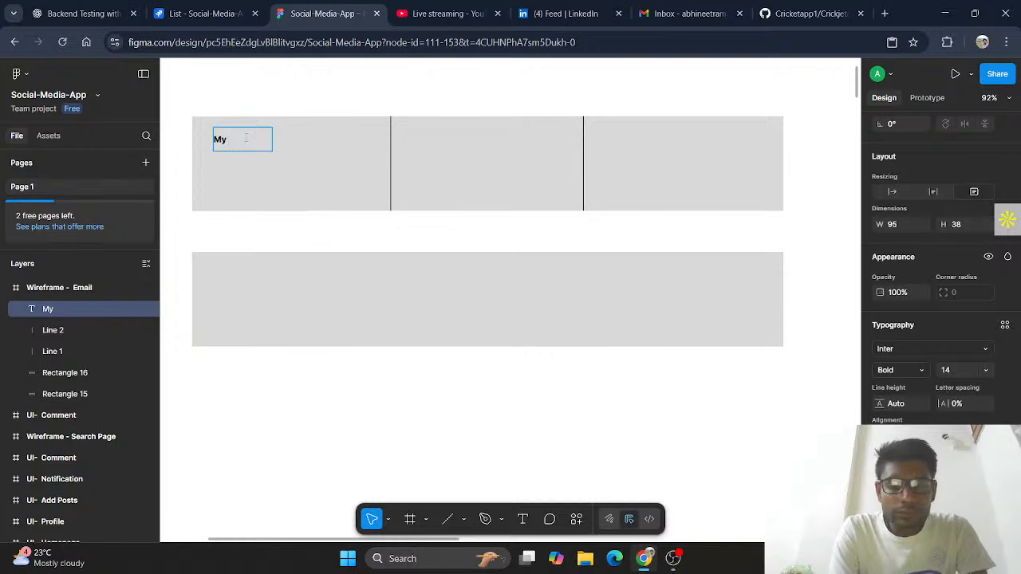
text( Posts)
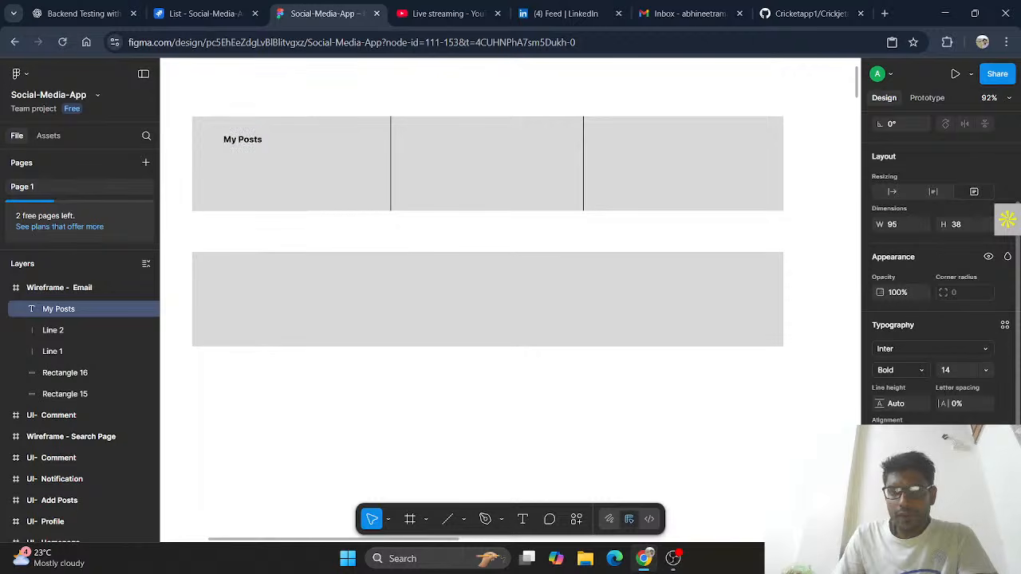
key(ctrl+alt+t)
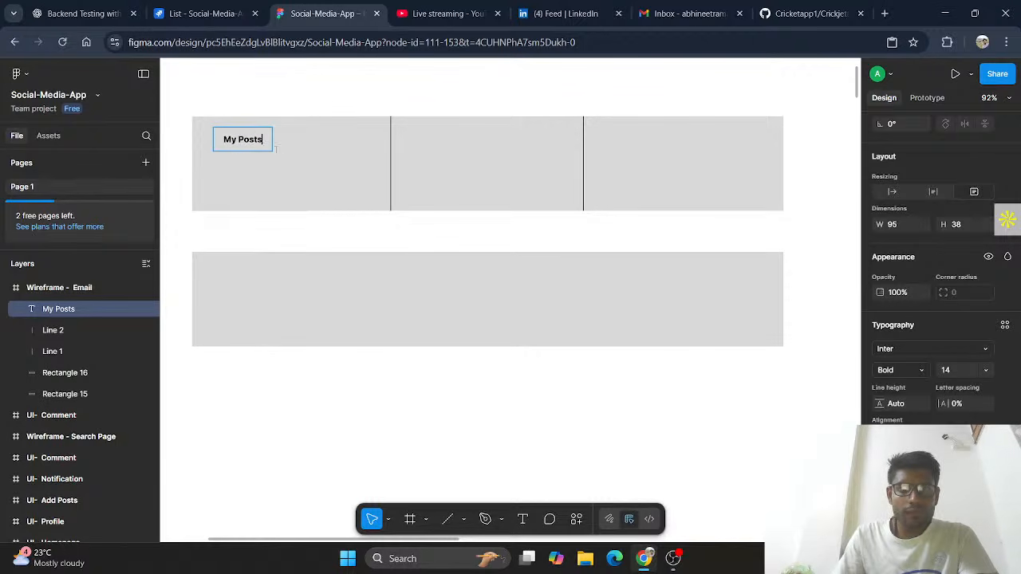
key(Escape)
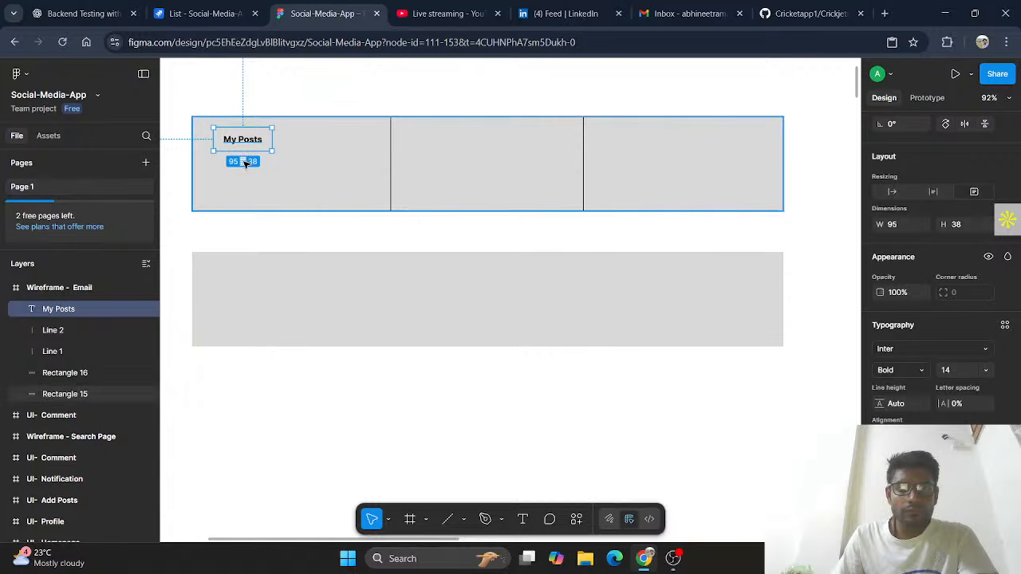
click(271, 196)
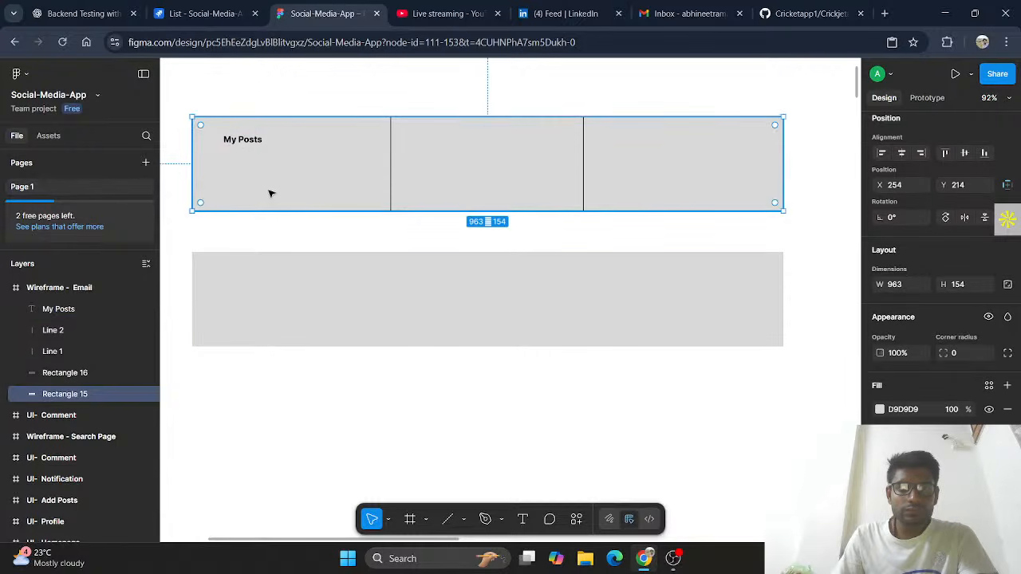
click(260, 142)
drag(259, 142, 299, 136)
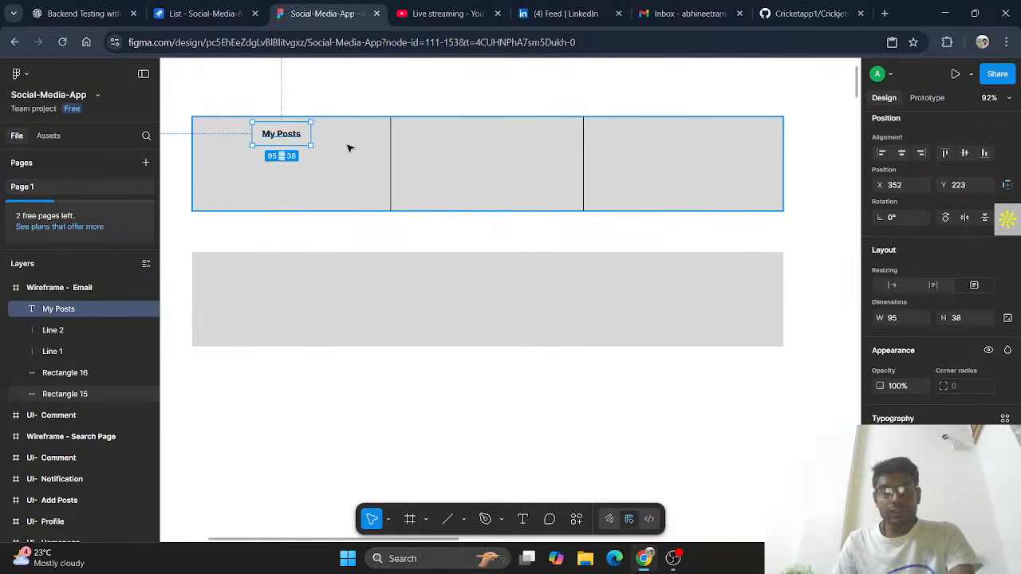
click(471, 96)
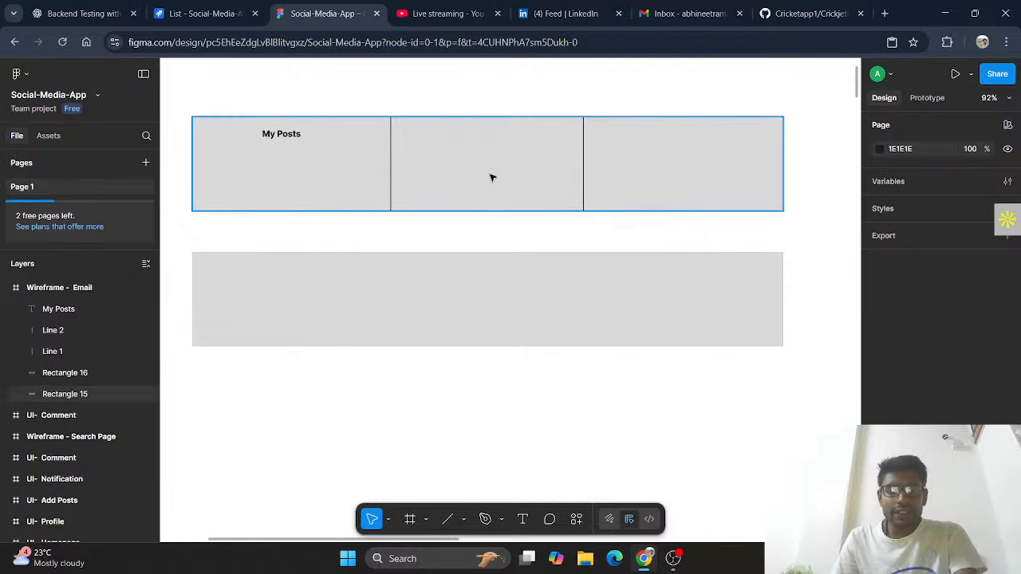
Paste two copies of the "My Posts" heading into the second and third columns at about X 688 and X 1021, Y 223
click(485, 143)
key(ctrl+v)
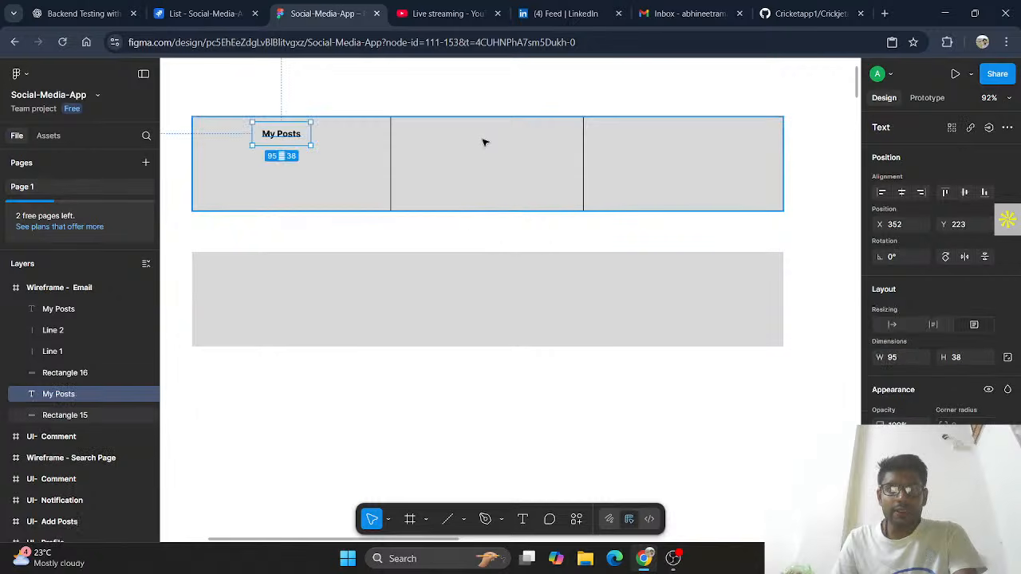
drag(297, 134, 498, 137)
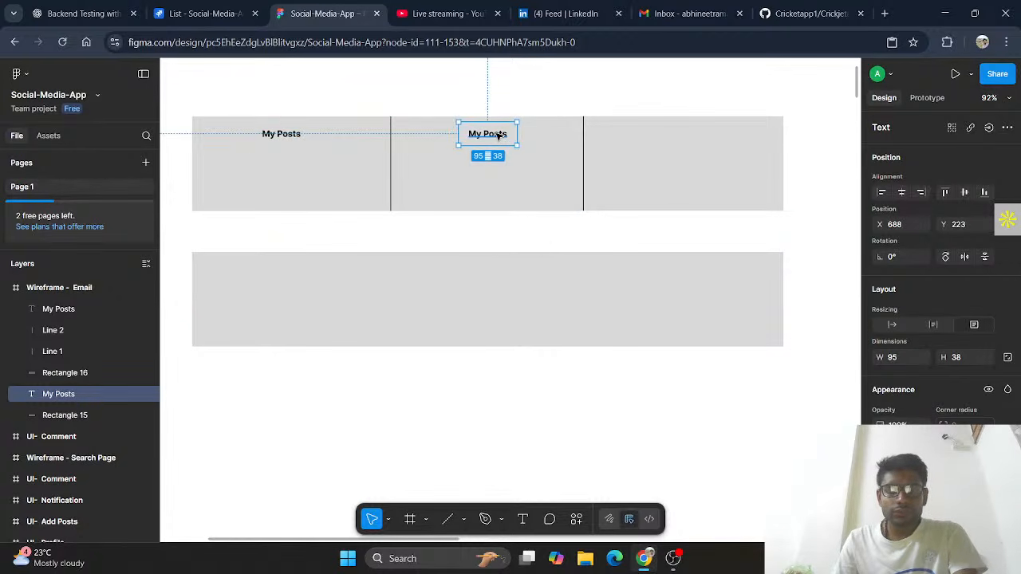
key(ctrl+v)
drag(288, 135, 695, 160)
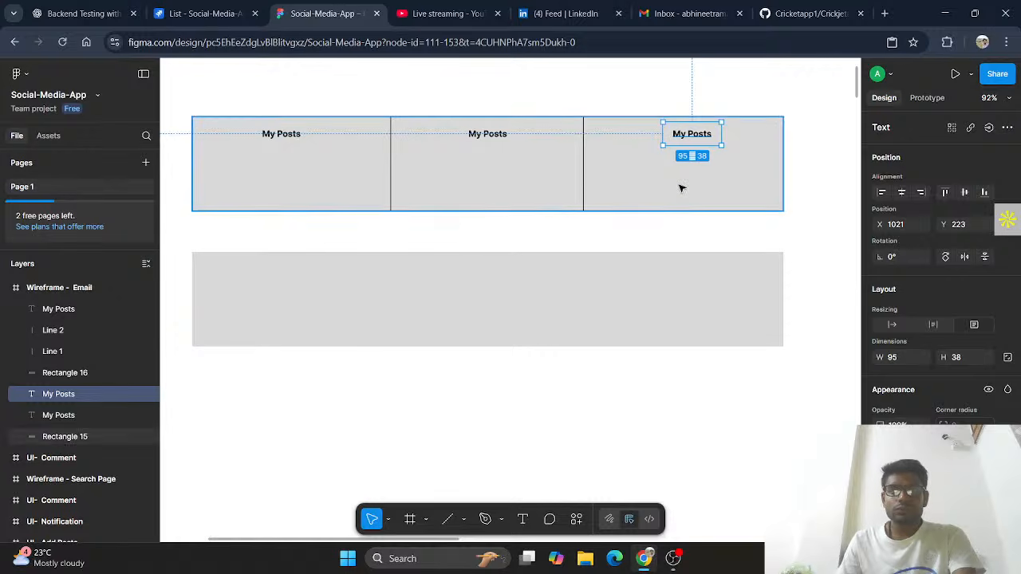
click(680, 188)
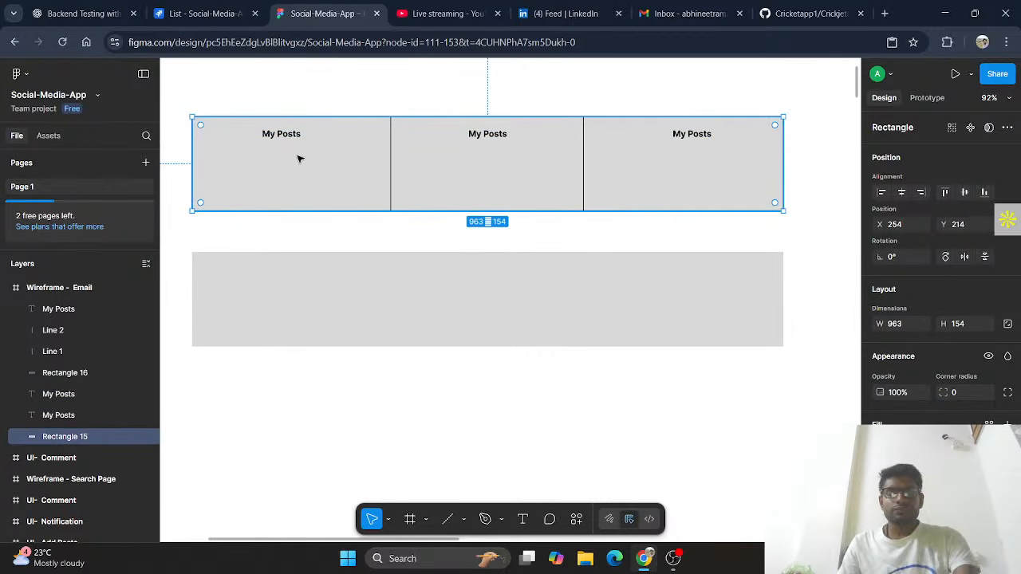
Change the second column's heading to "New Likes" and the third column's heading to "New Comments"
double_click(482, 134)
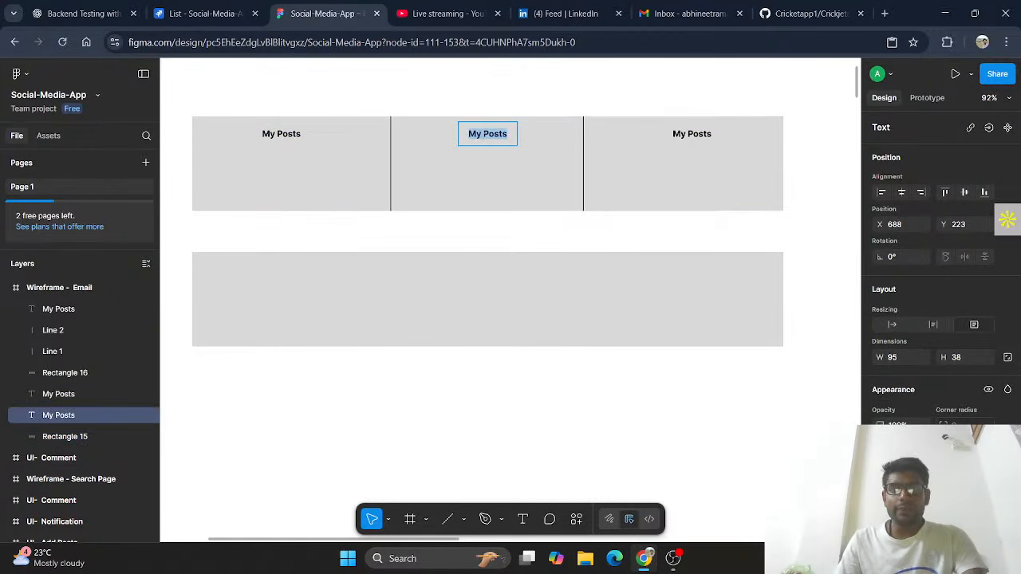
text(Likes)
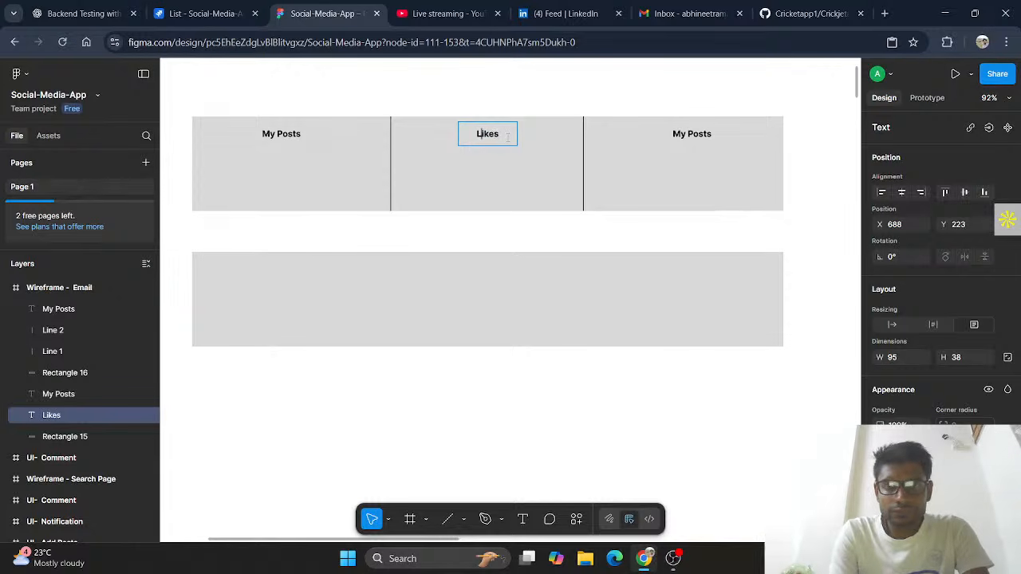
text(New)
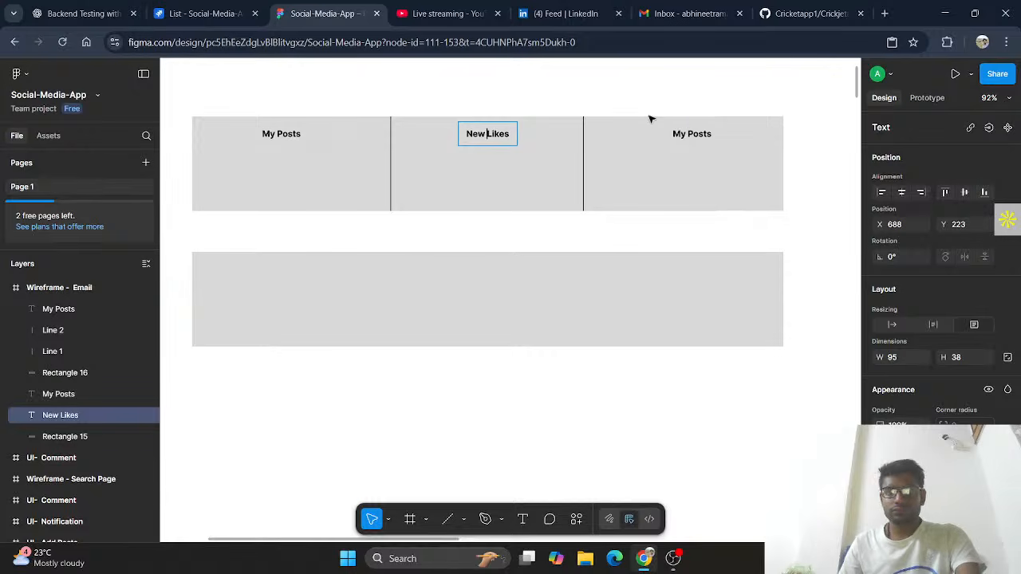
double_click(699, 134)
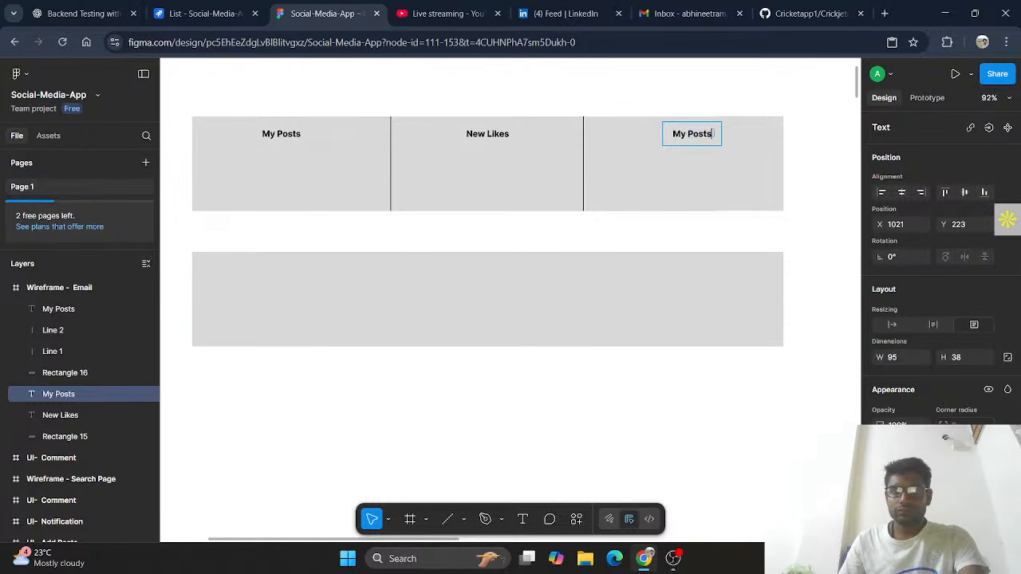
drag(681, 133, 671, 133)
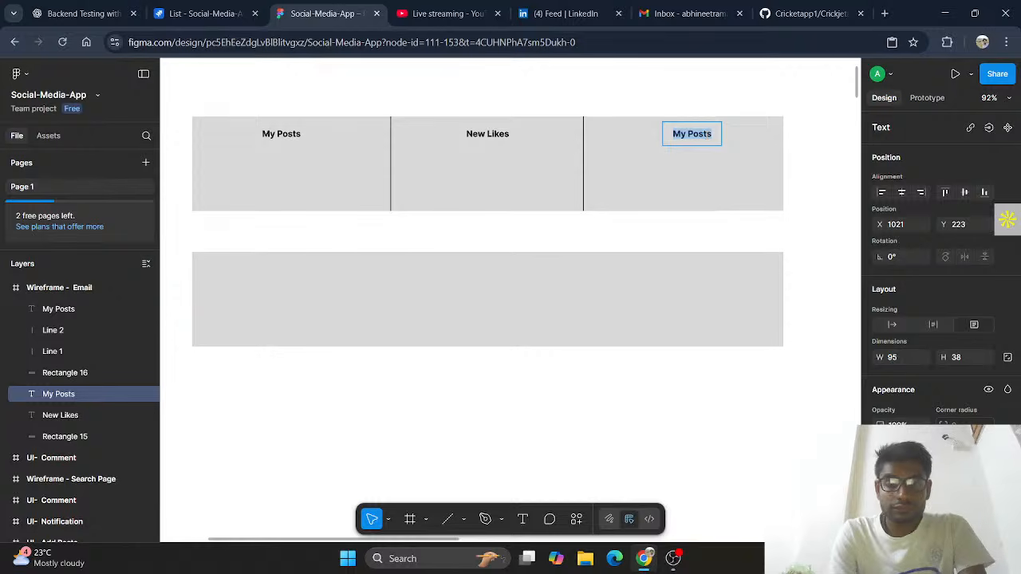
text(New C)
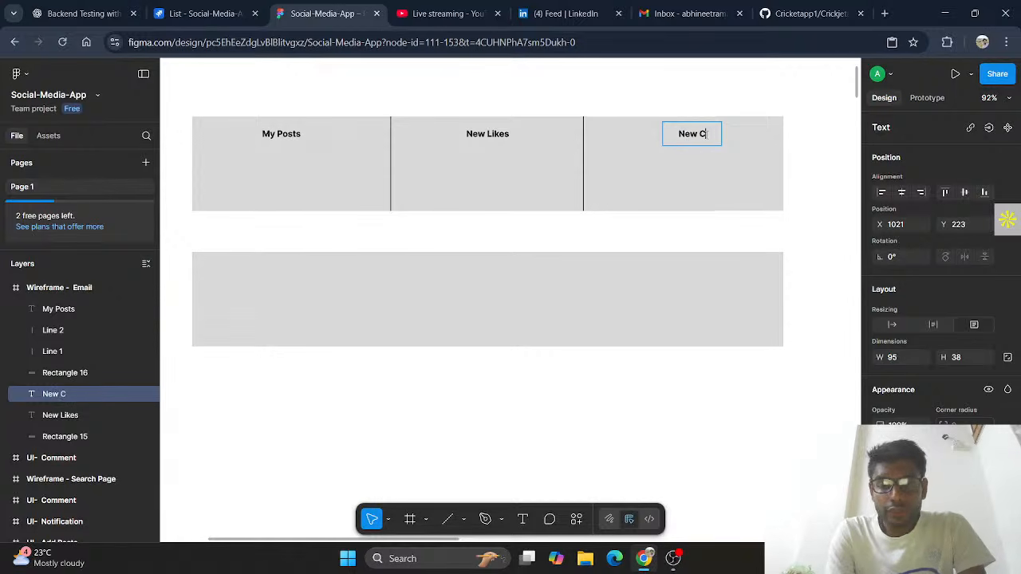
text(omments)
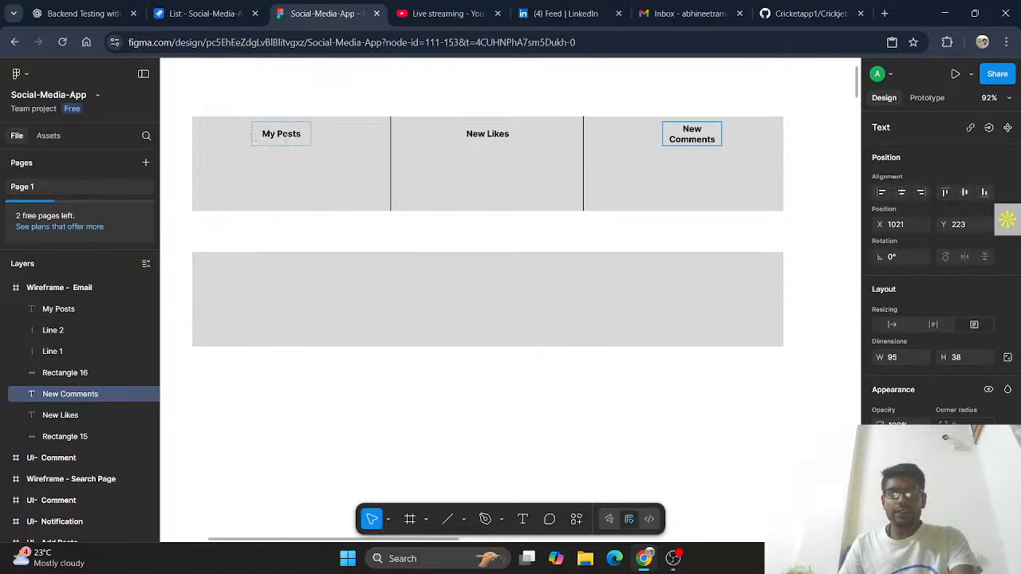
Paste three copies of the "My Posts" text, placing one below each column heading at about Y 291
click(292, 138)
click(289, 168)
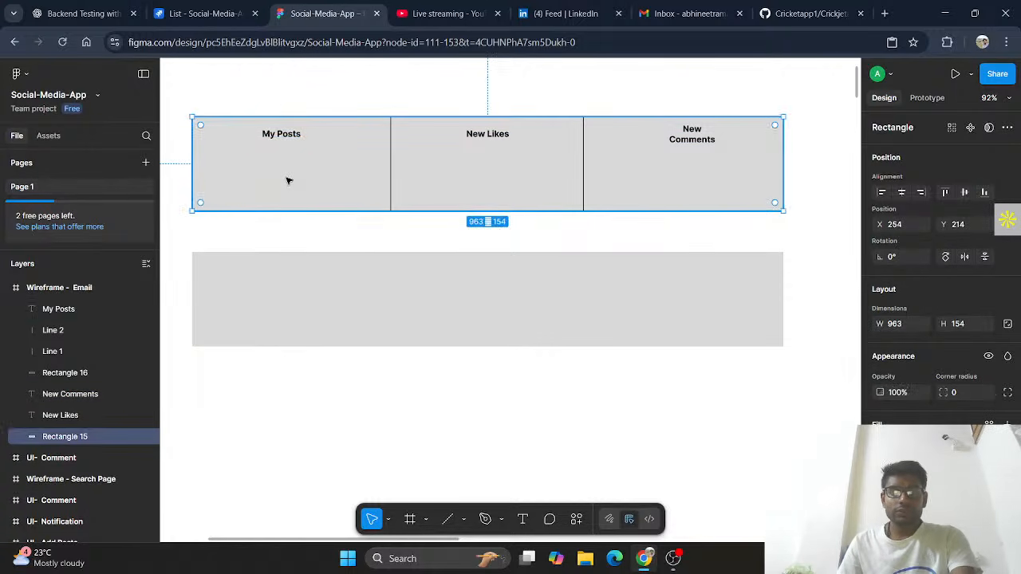
key(ctrl+v)
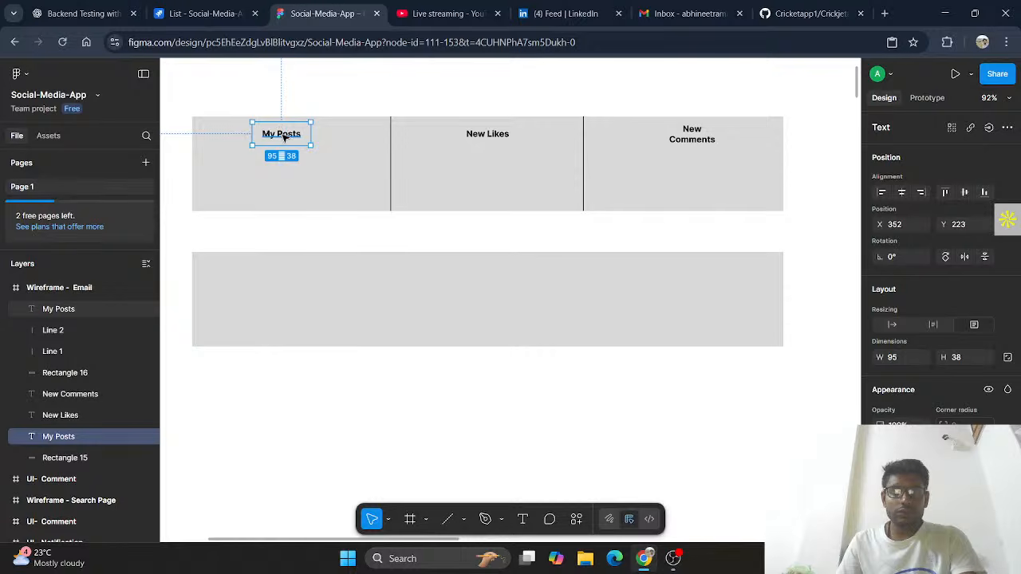
drag(284, 138, 285, 178)
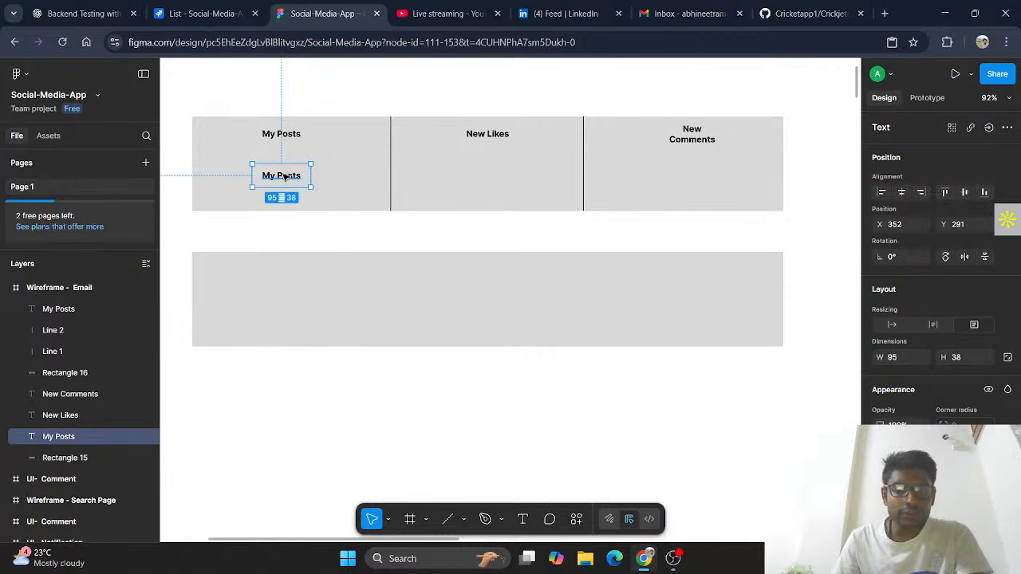
key(ctrl+v)
drag(295, 135, 502, 179)
key(ctrl+v)
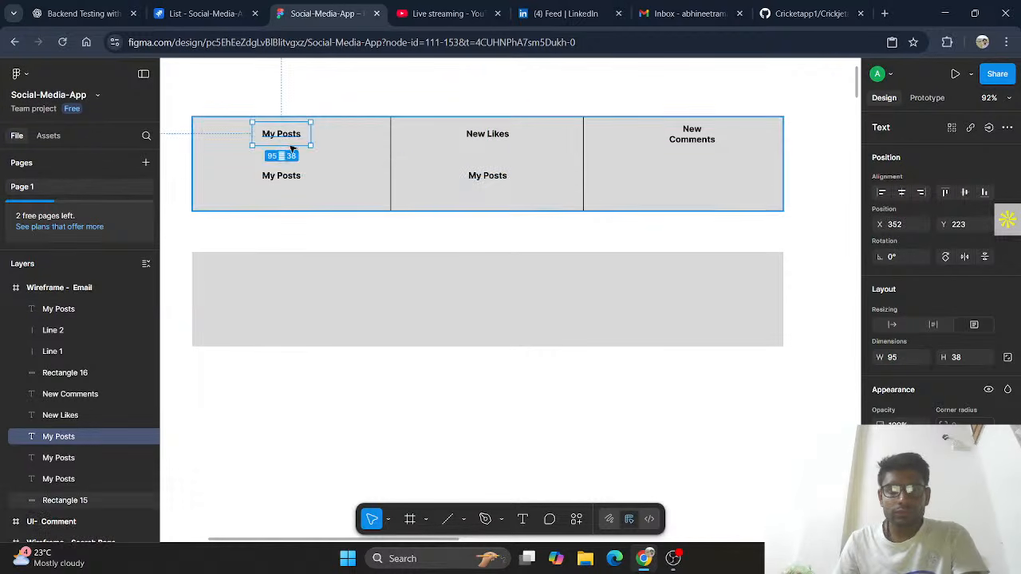
drag(283, 137, 696, 179)
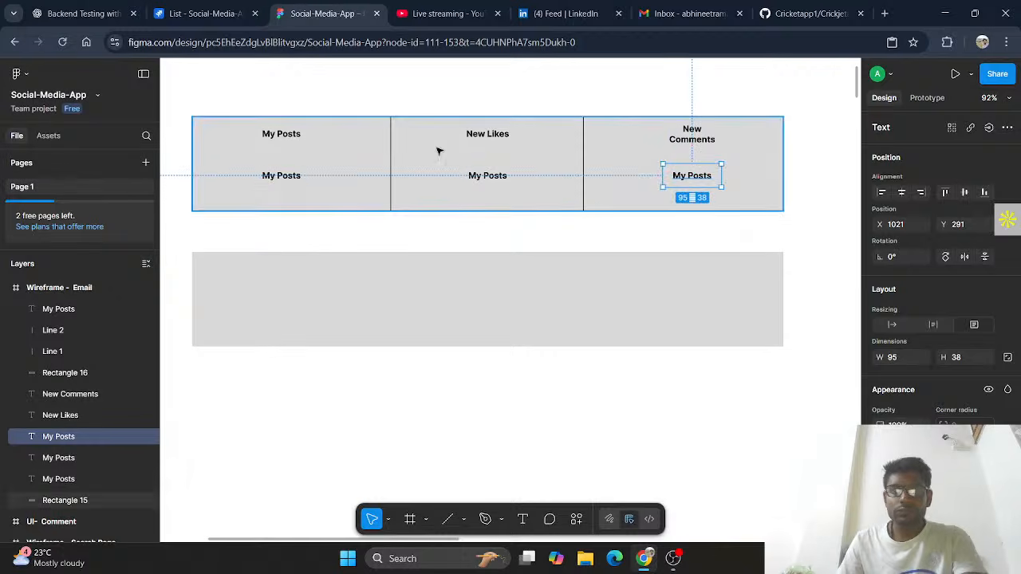
Replace the text below the first column's "My Posts" heading with 5 and set its font size to 24
click(282, 175)
click(282, 175)
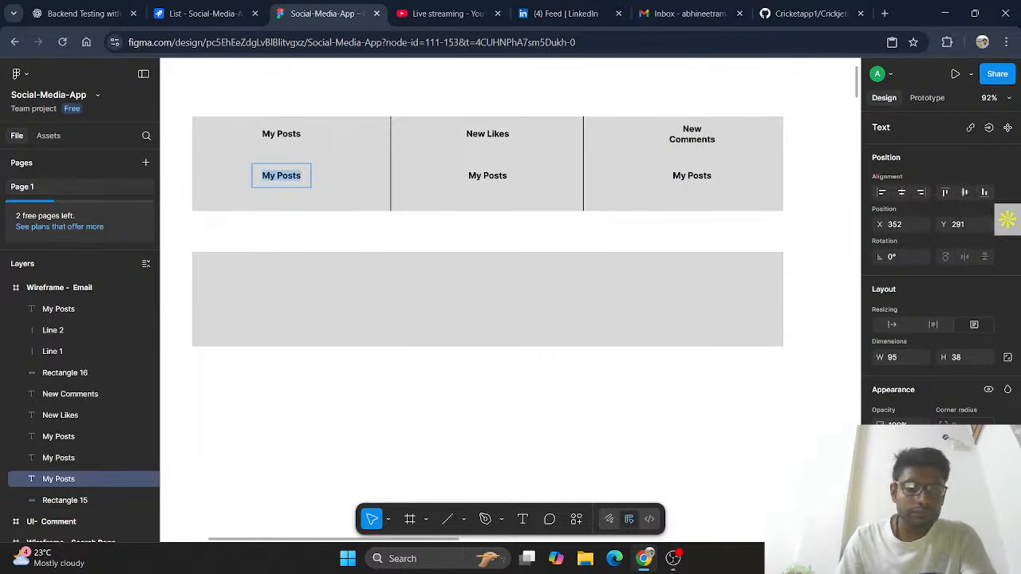
text(1)
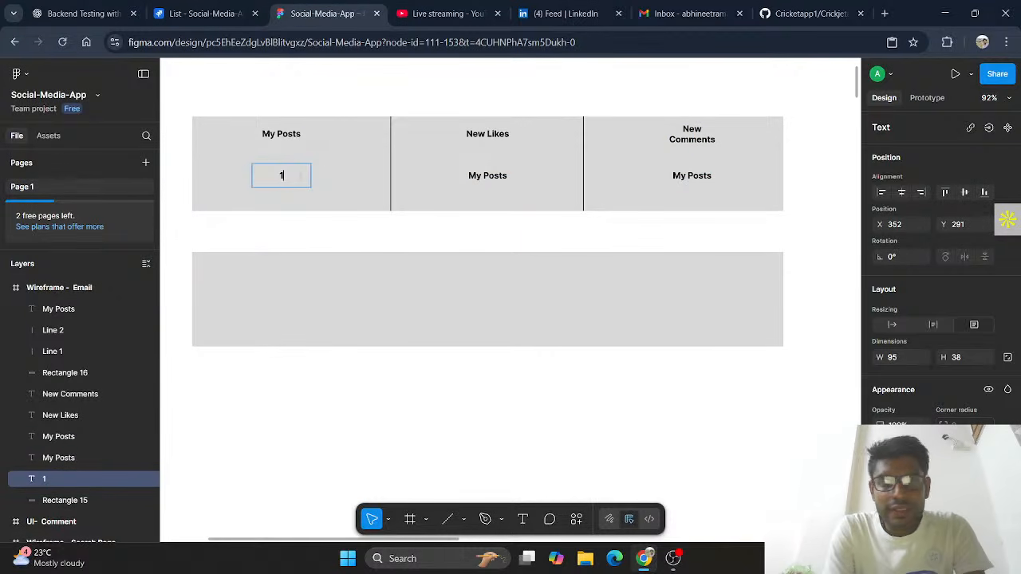
key(BackSpace)
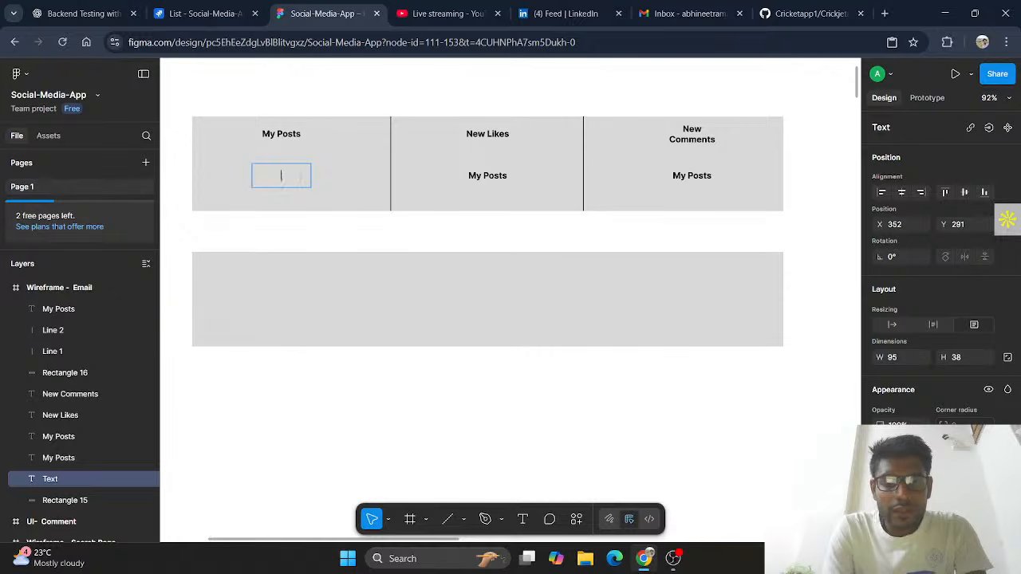
text(5)
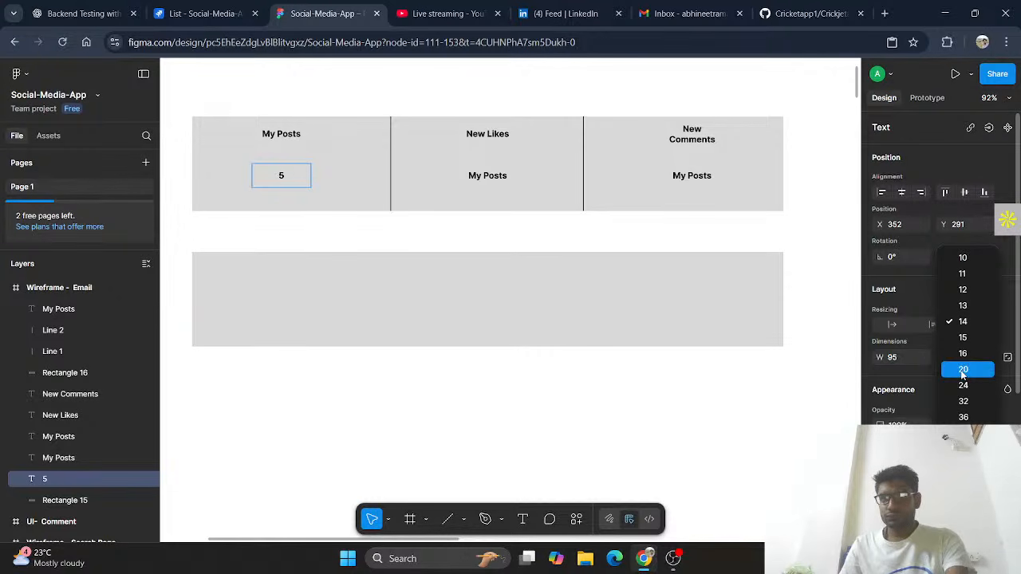
key(Escape)
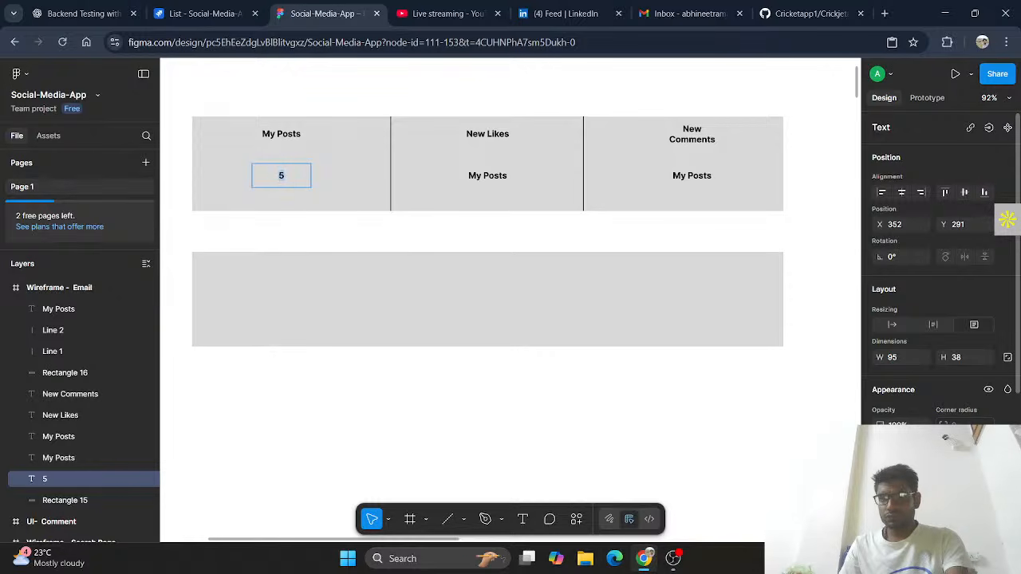
click(961, 447)
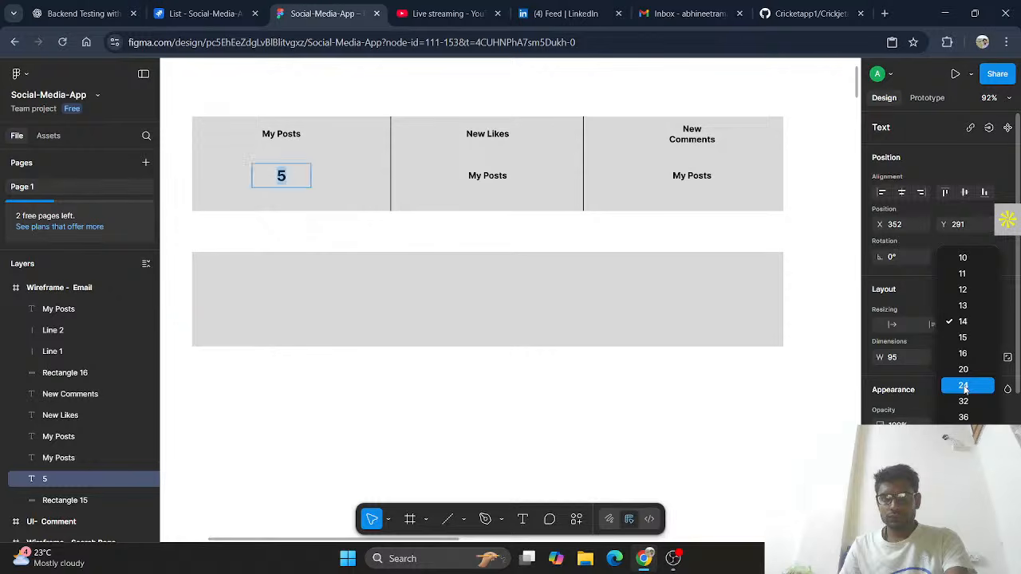
click(964, 386)
Replace the text below the "New Likes" heading with 200 at font size 24
click(492, 179)
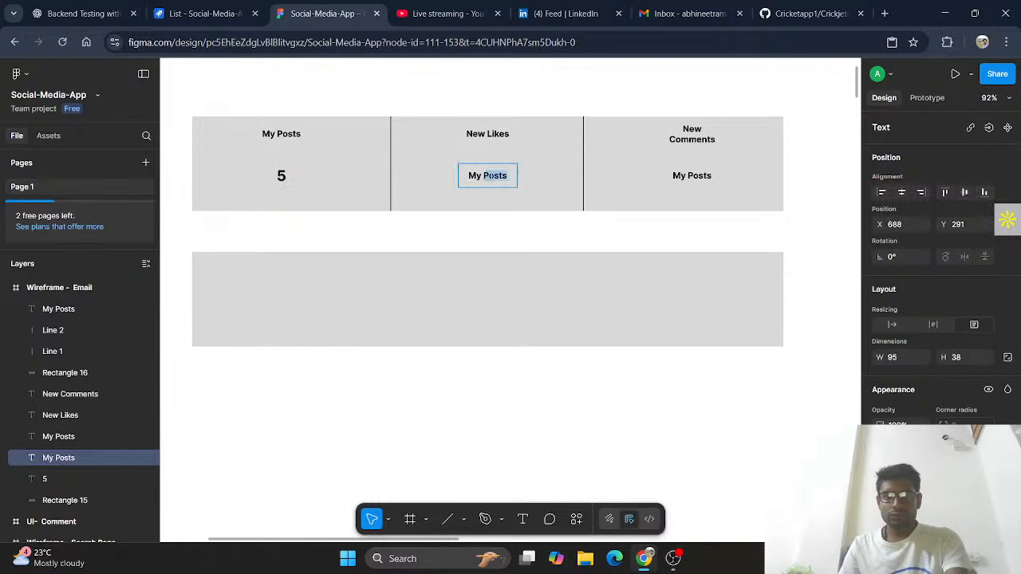
drag(509, 176, 469, 176)
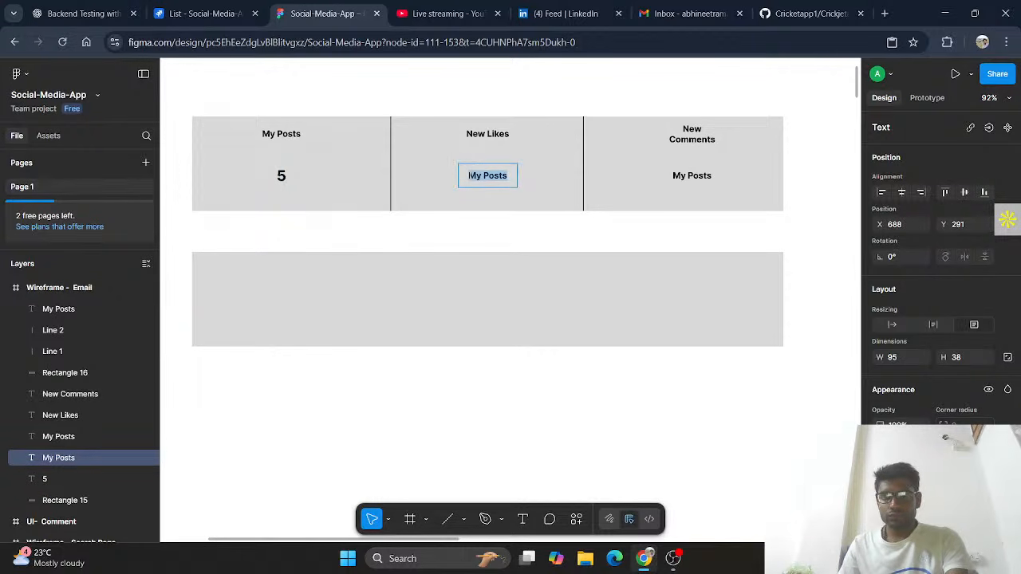
click(987, 501)
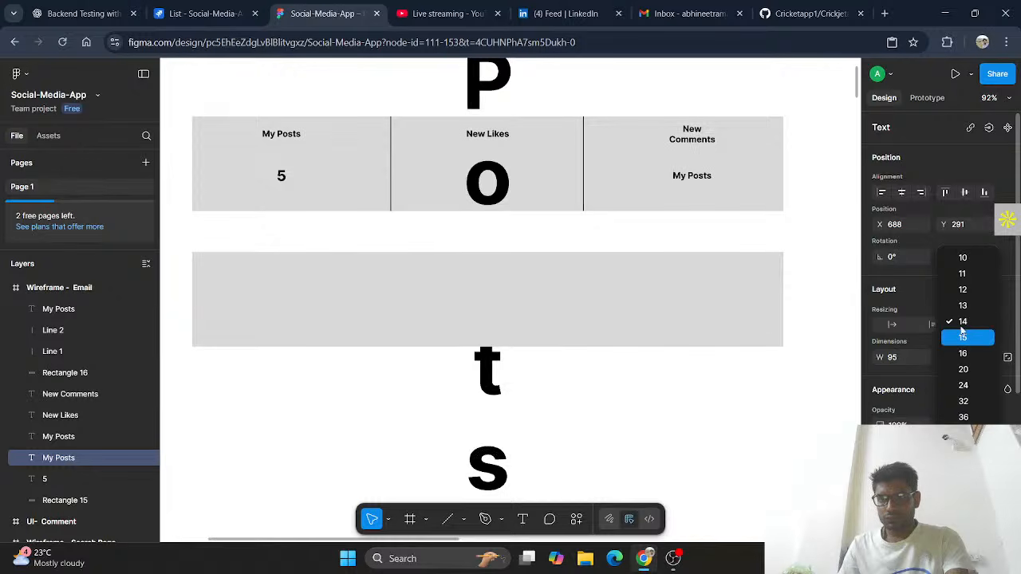
click(963, 385)
double_click(496, 182)
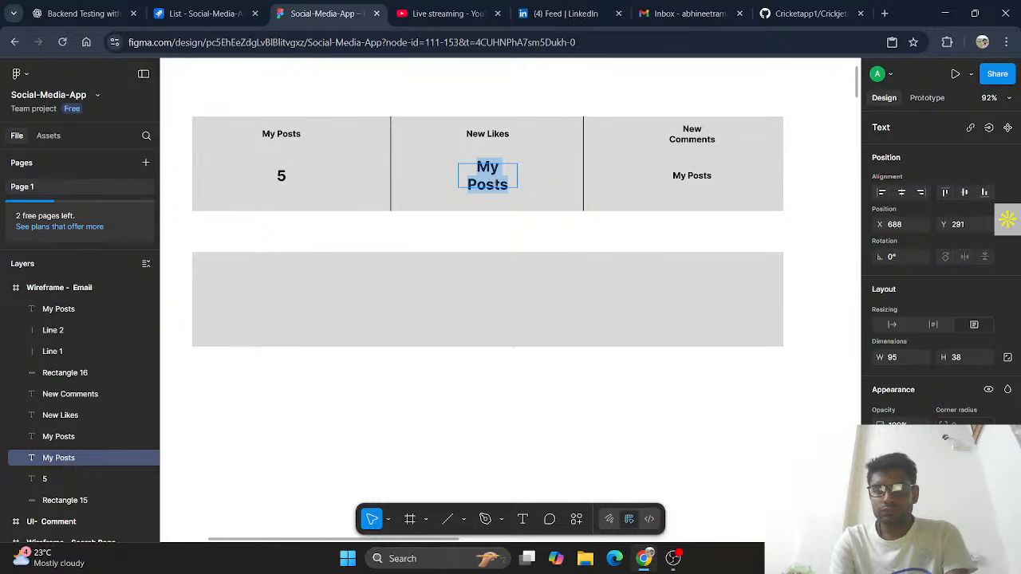
text(20)
key(BackSpace)
key(BackSpace)
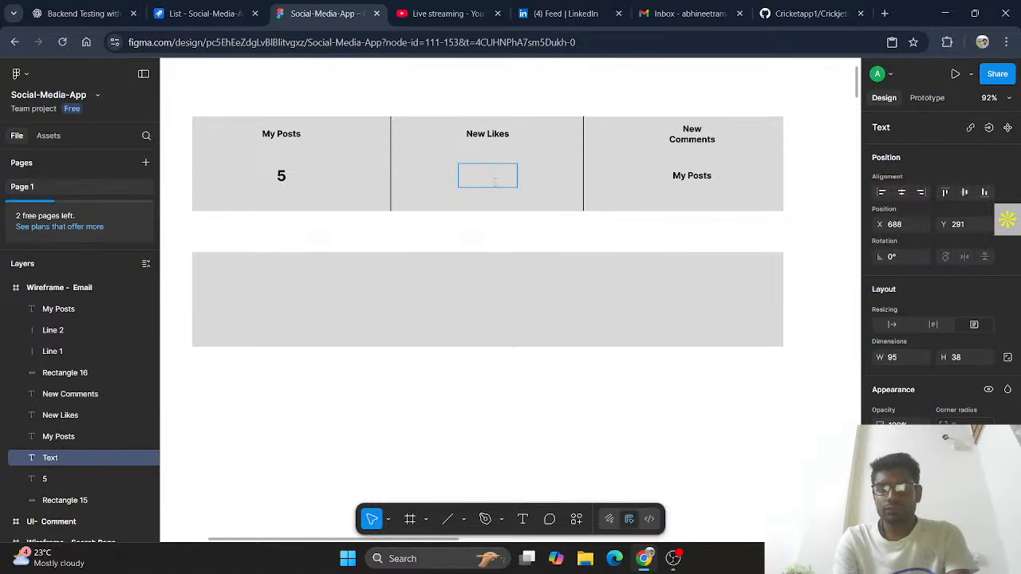
text(200)
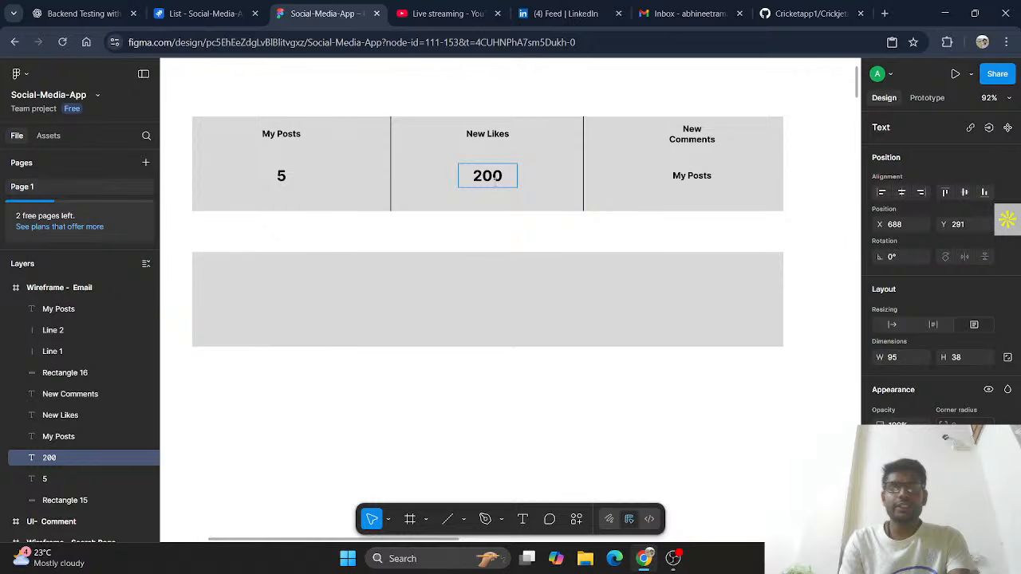
Replace the text below the "New Comments" heading with 35 at font size 20
click(702, 175)
double_click(712, 176)
drag(712, 176, 673, 176)
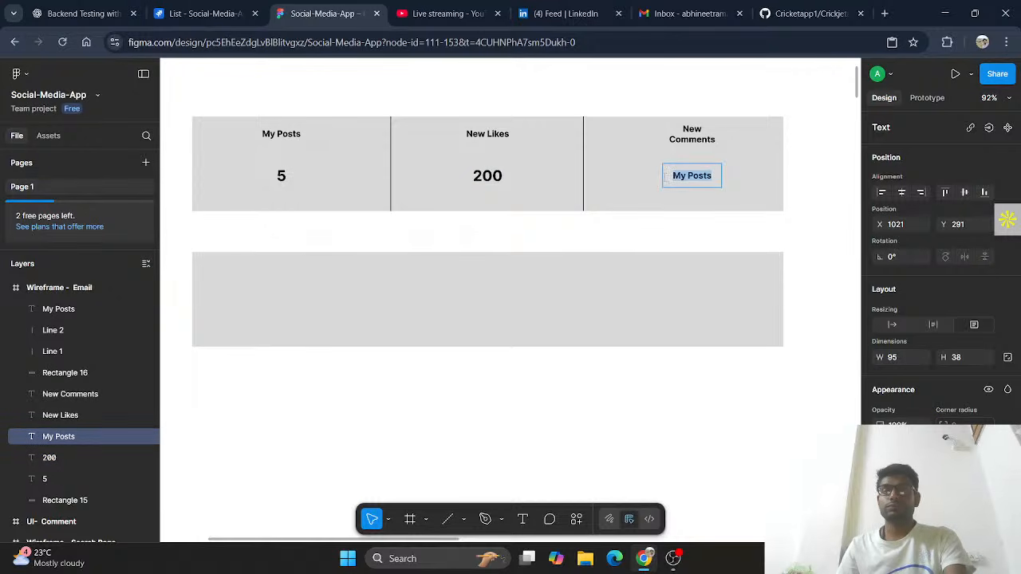
click(963, 321)
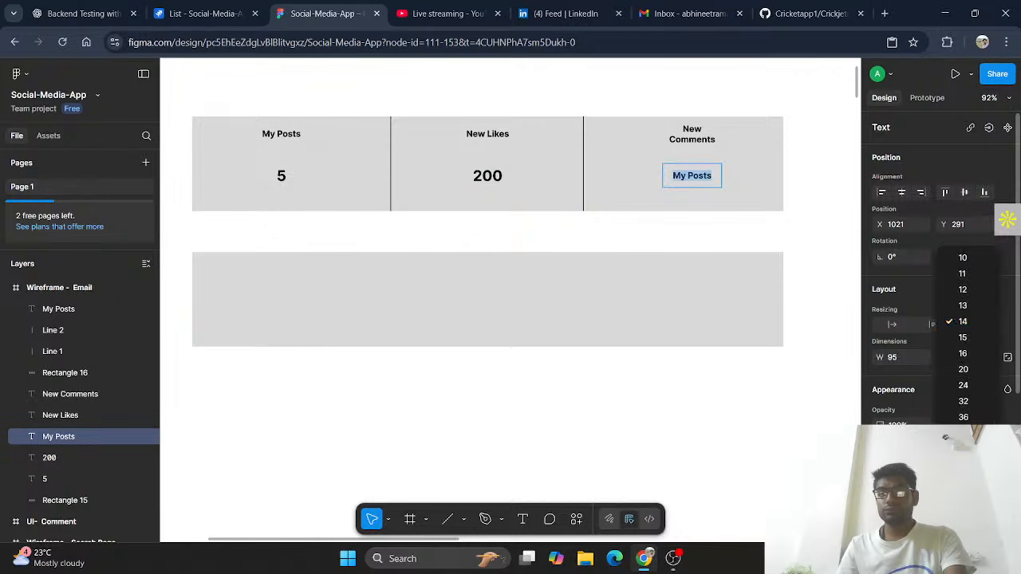
click(964, 372)
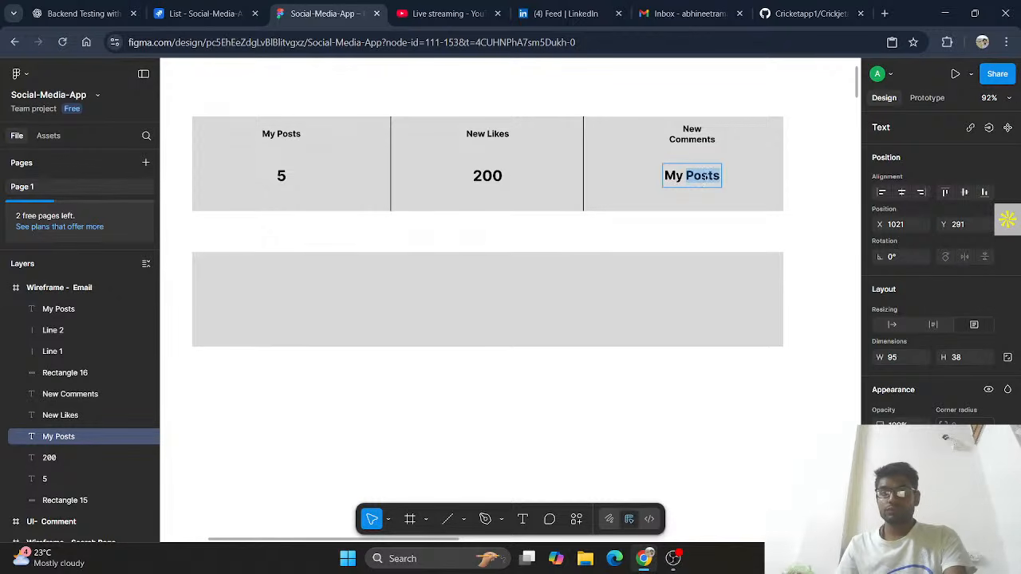
key(BackSpace)
key(BackSpace)
key(BackSpace)
key(BackSpace)
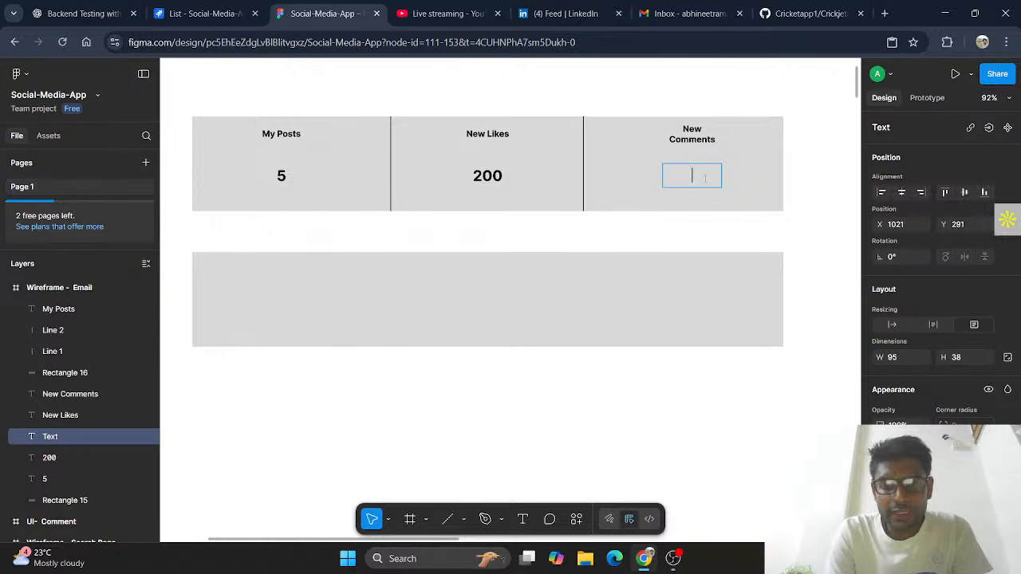
text(35)
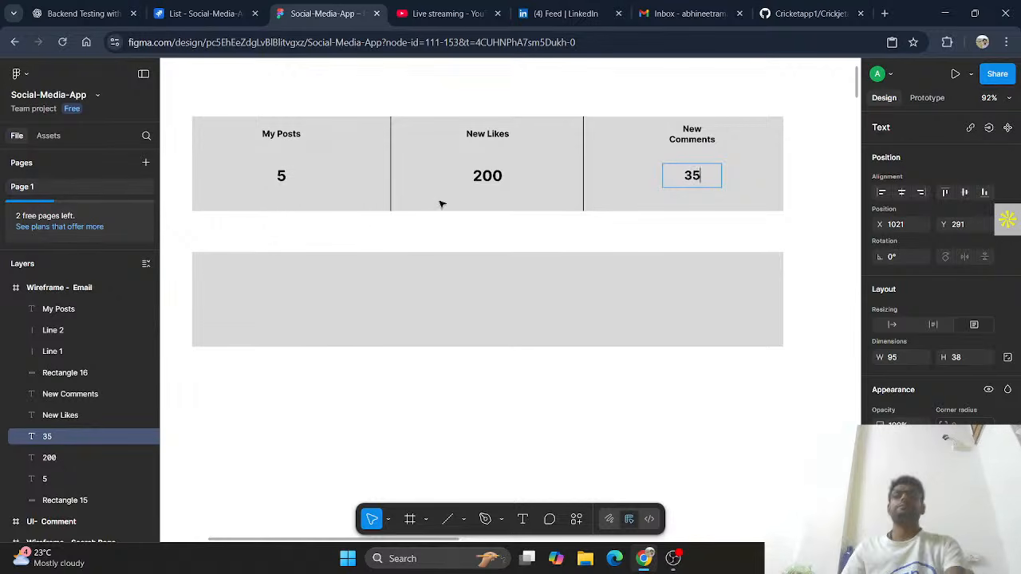
key(Escape)
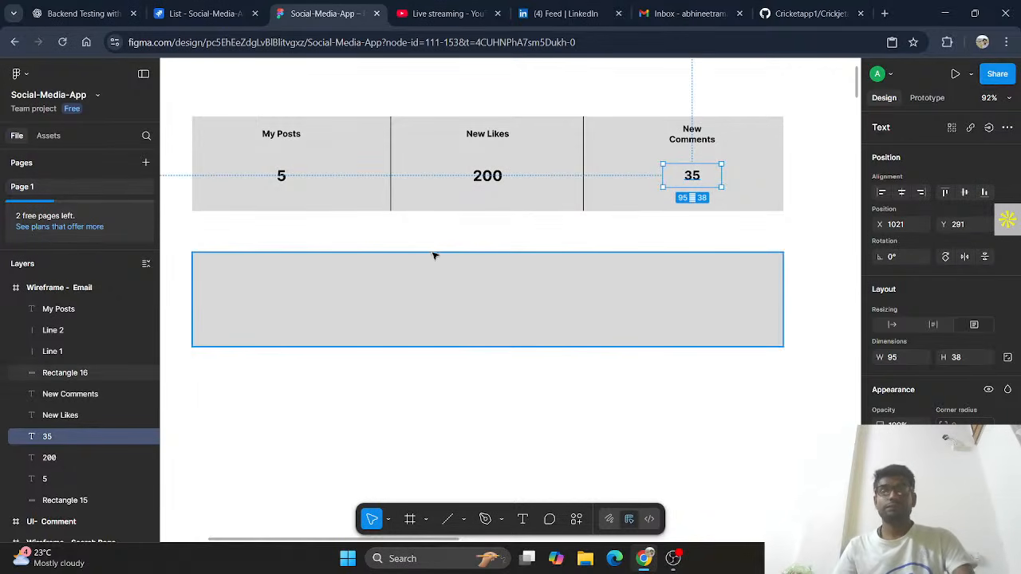
Stretch the lower grey rectangle downward to a height of about 263 and collapse the email frame's layers
click(547, 342)
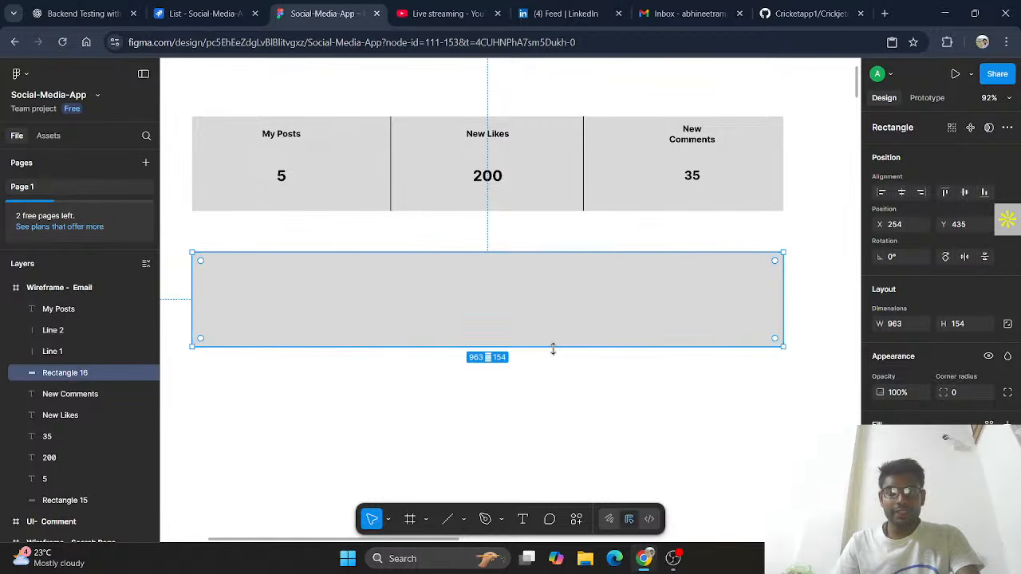
drag(551, 349, 554, 413)
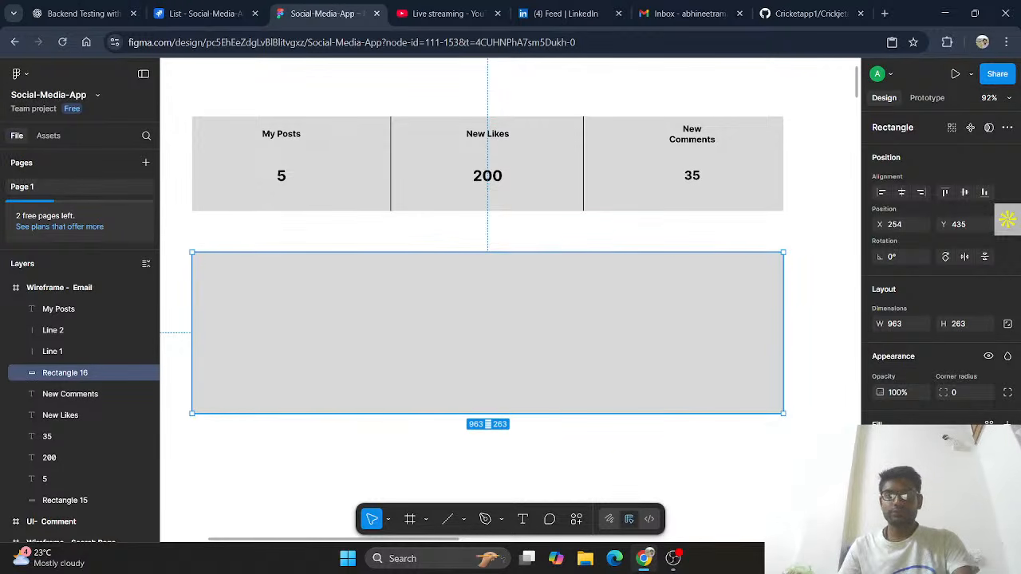
key(Escape)
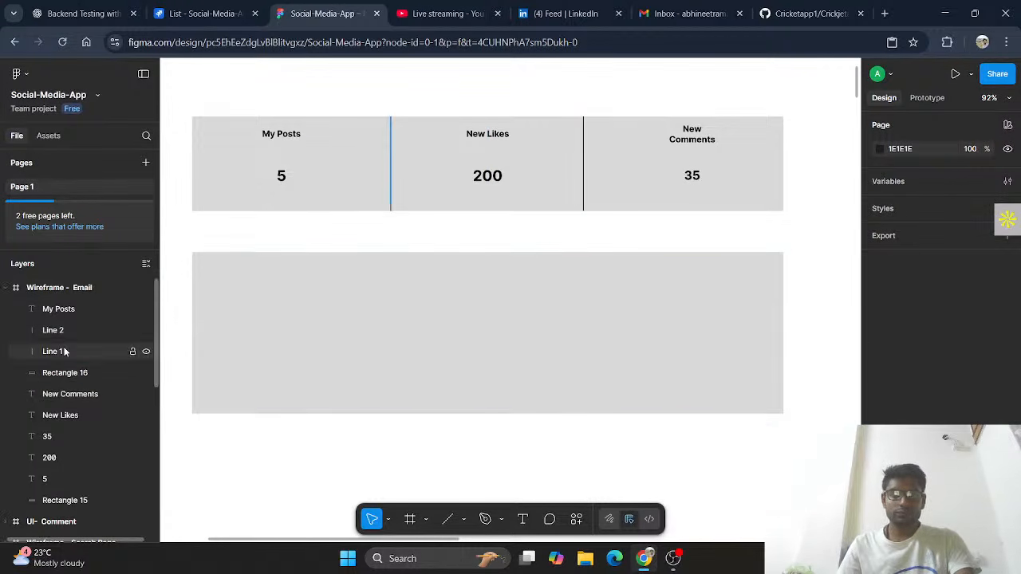
click(5, 288)
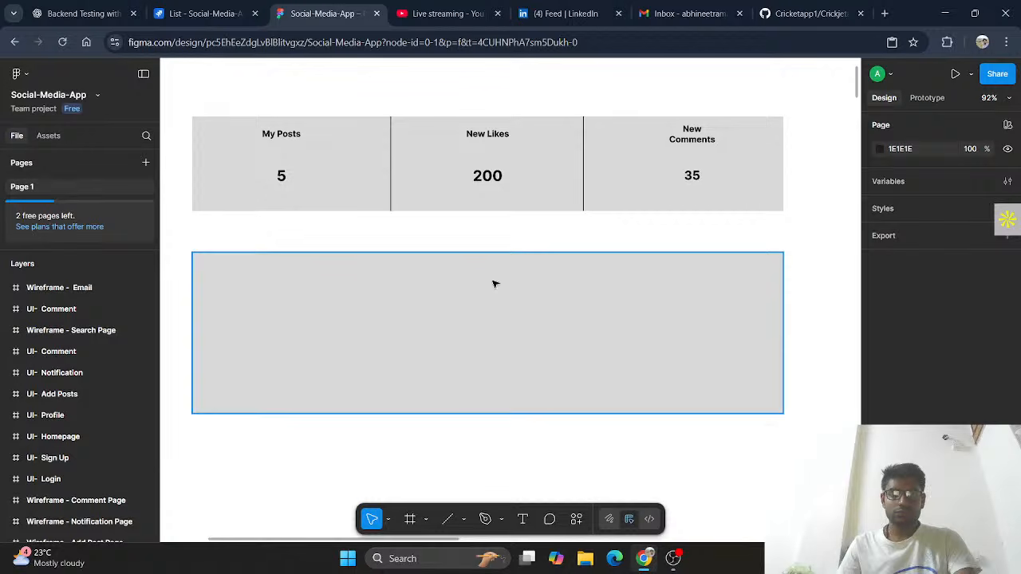
Draw a text box of about 853 by 184 inside the lower grey rectangle, at about X 311, Y 475
click(521, 519)
drag(227, 276, 753, 390)
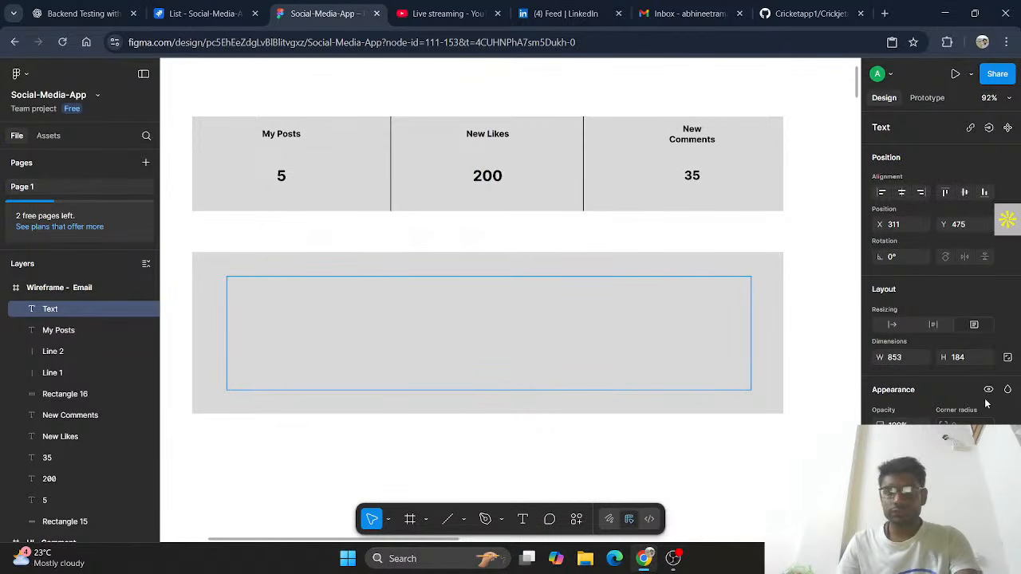
scroll(986, 404, down, 2)
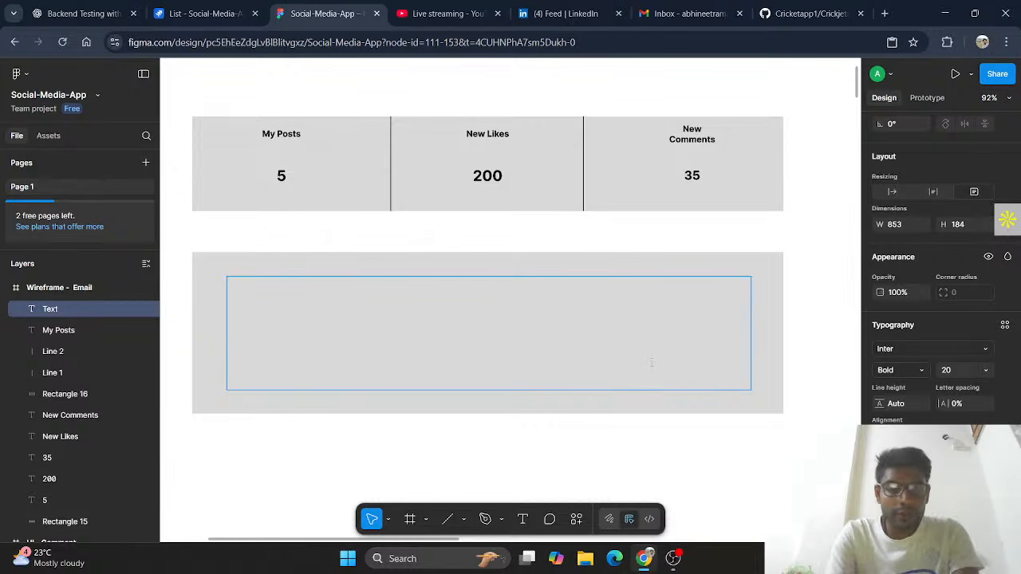
Enter "SocioConnect" as a single word in the new text box
text(Soci)
text(o)
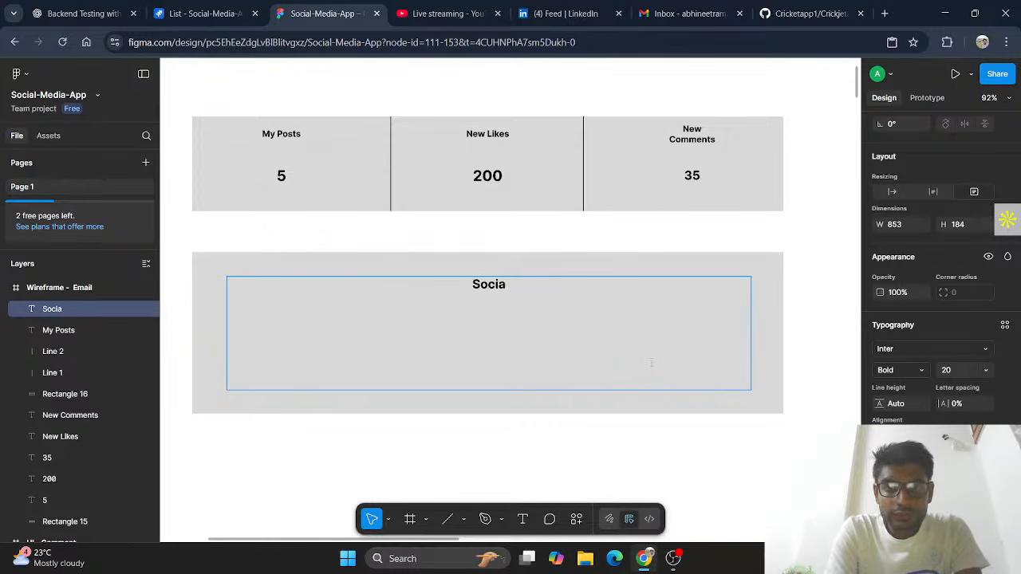
key(BackSpace)
text(o Connect)
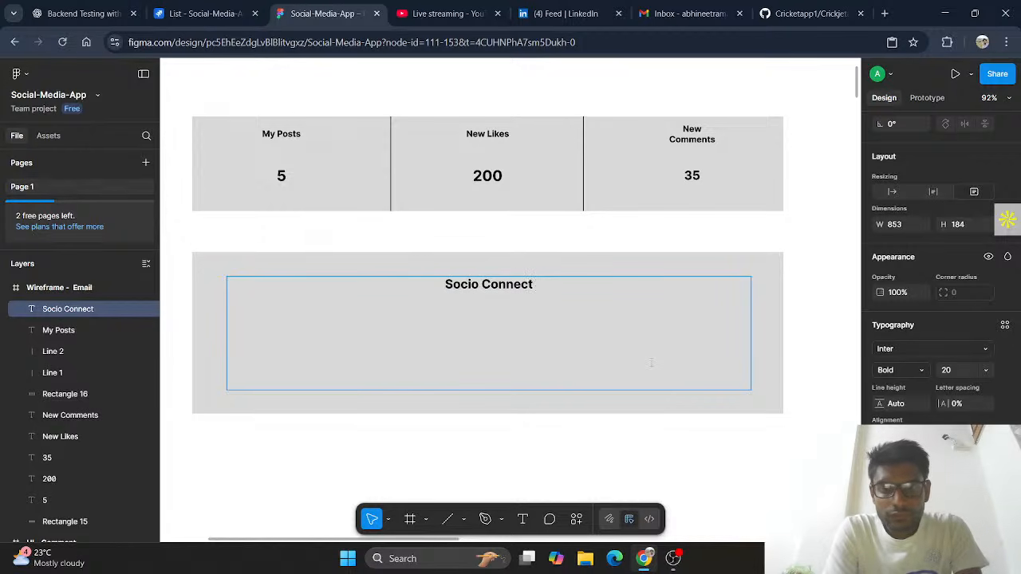
key(Left)
key(Left)
key(Left)
key(Left)
key(Left)
key(Left)
key(Left)
key(Left)
key(Left)
key(Left)
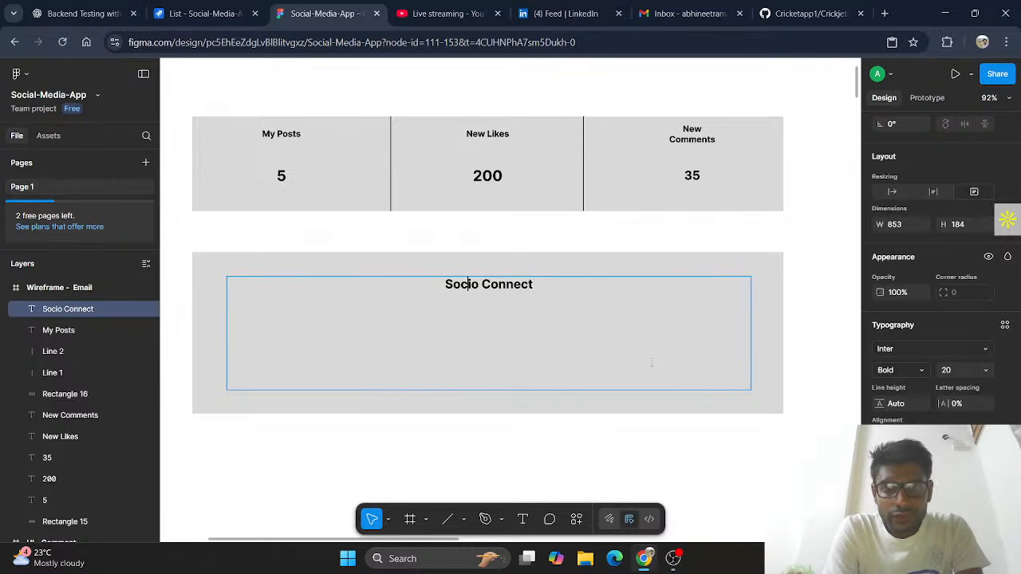
key(BackSpace)
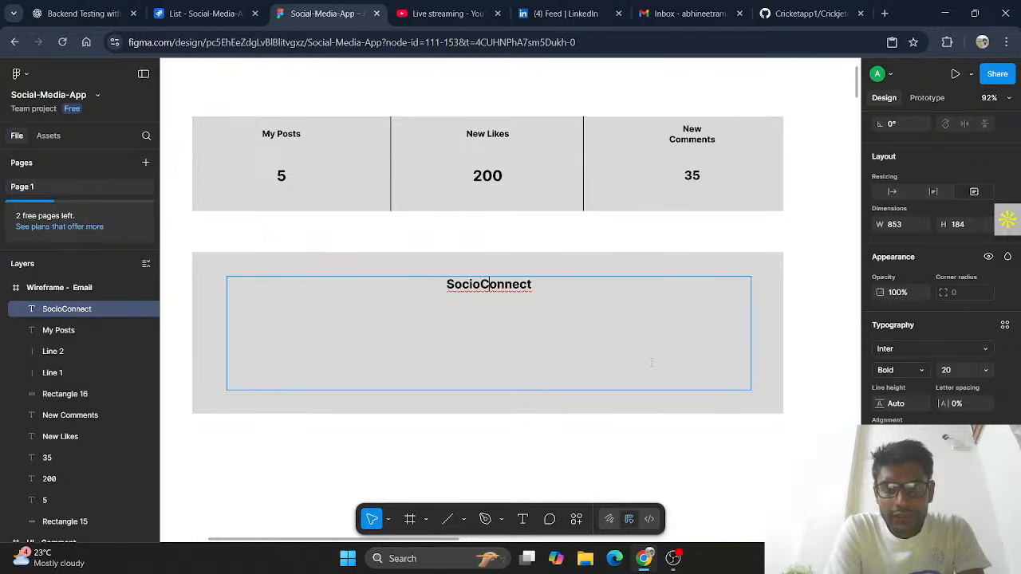
key(End)
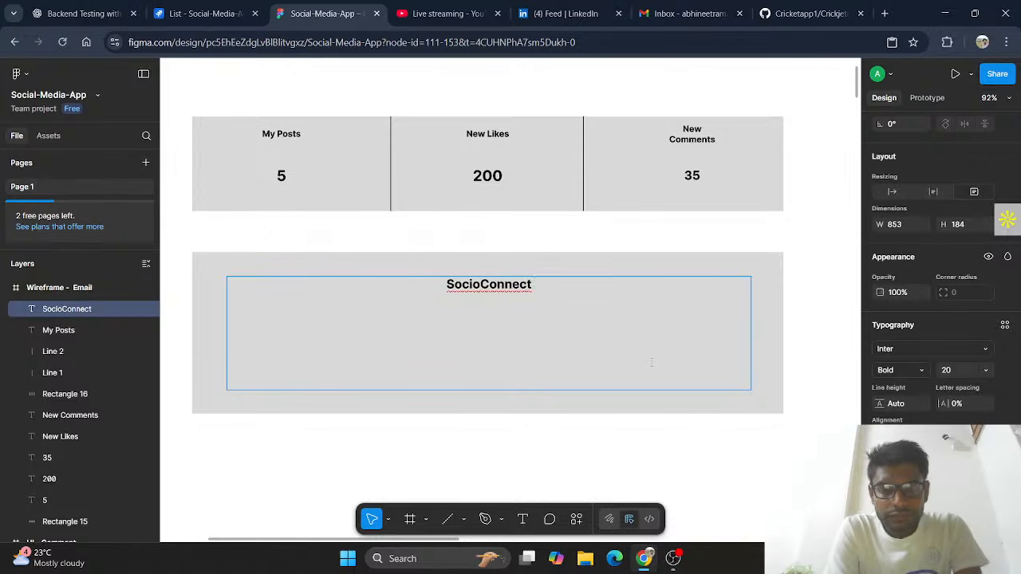
Complete the heading line as "SocioConnect Weekly Report," and start a new line below it
text(Week)
key(BackSpace)
key(BackSpace)
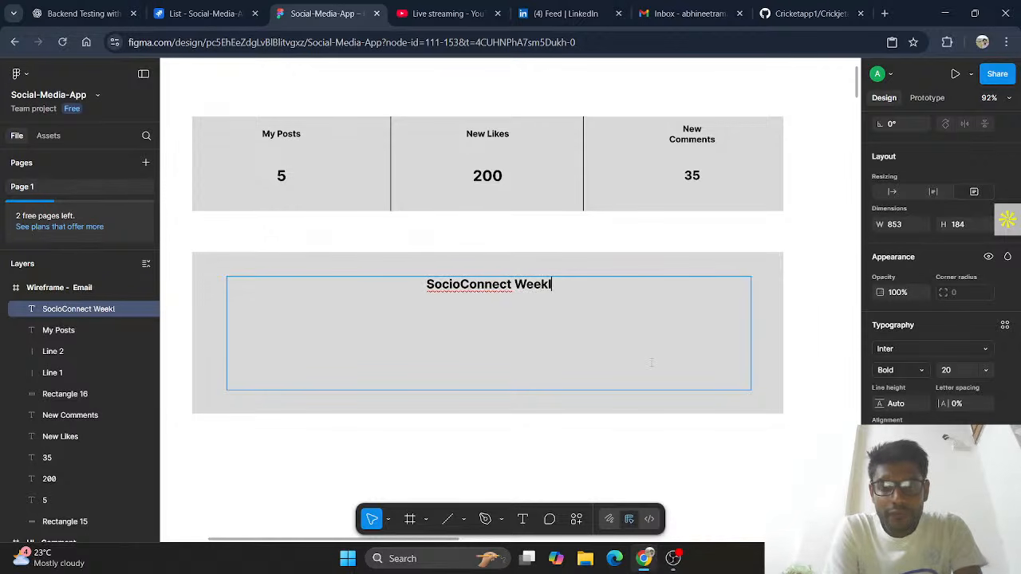
text(ly Report)
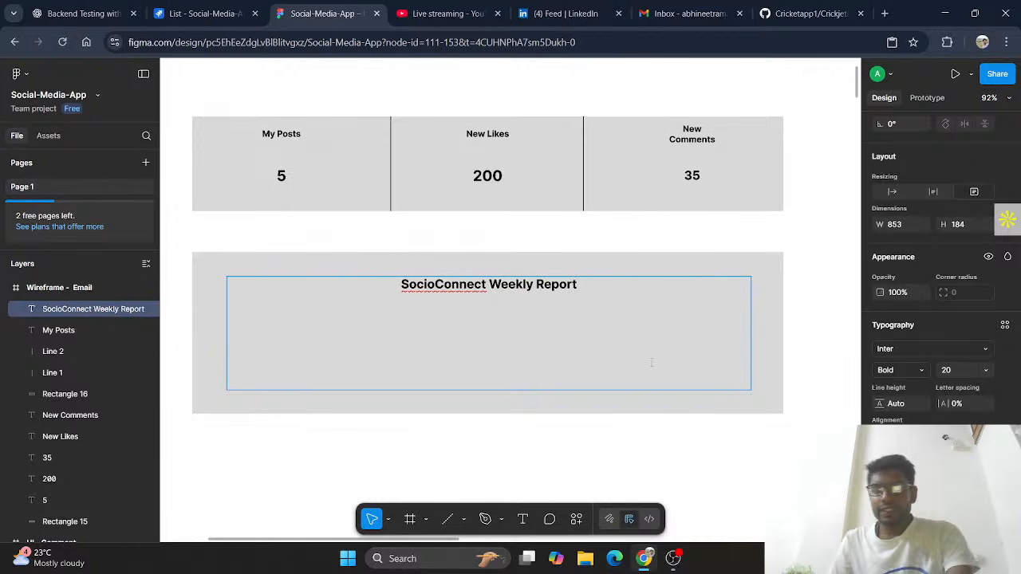
text(,)
key(Return)
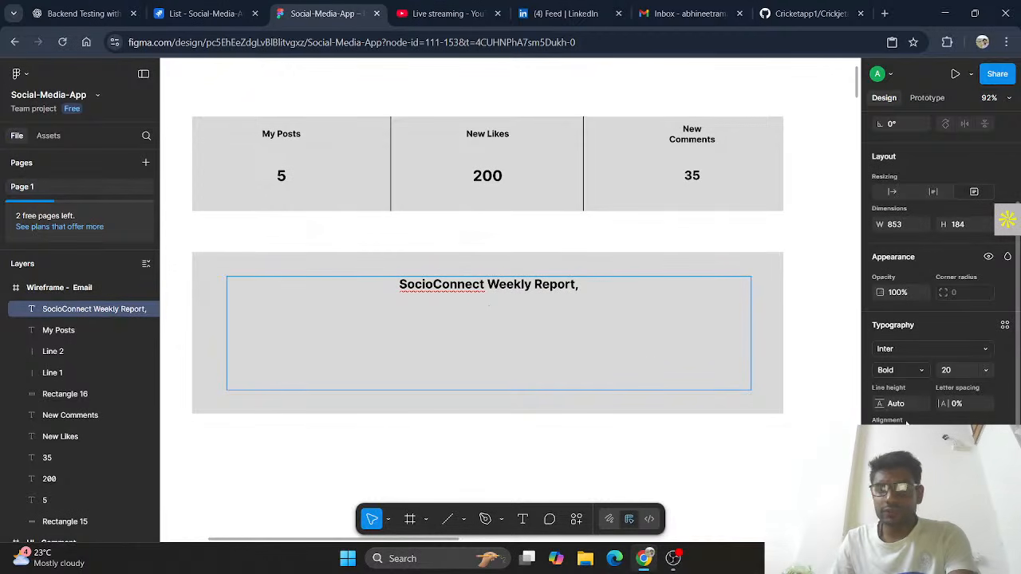
click(882, 438)
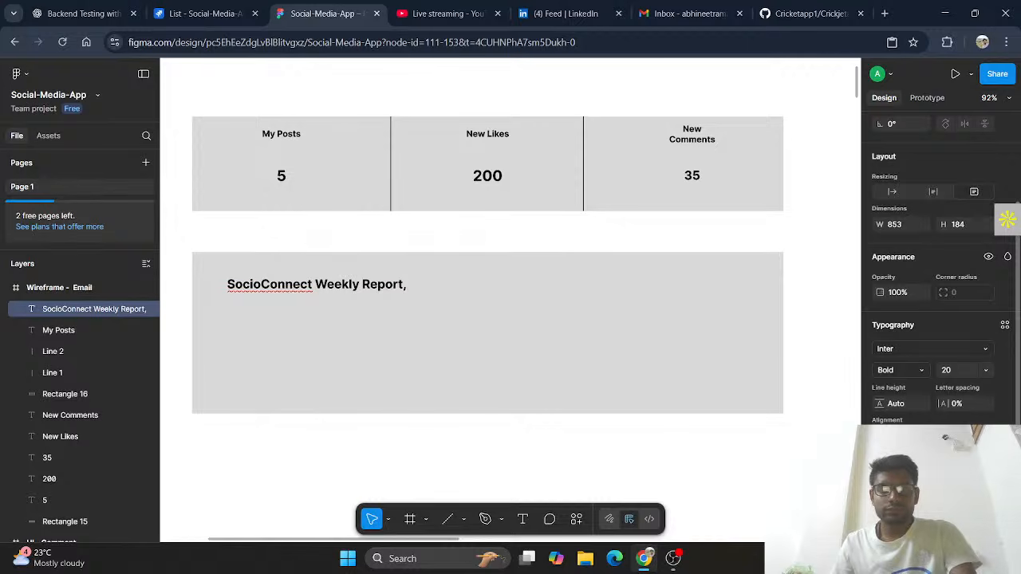
key(ctrl+z)
key(ctrl+z)
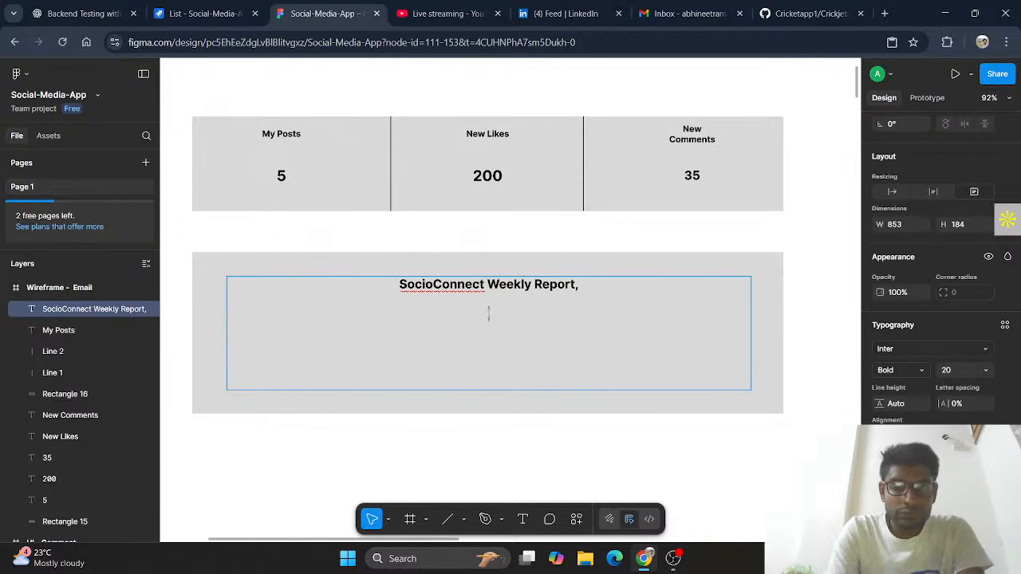
Add the greeting "Hi User," below the weekly report heading
text(Hi User,)
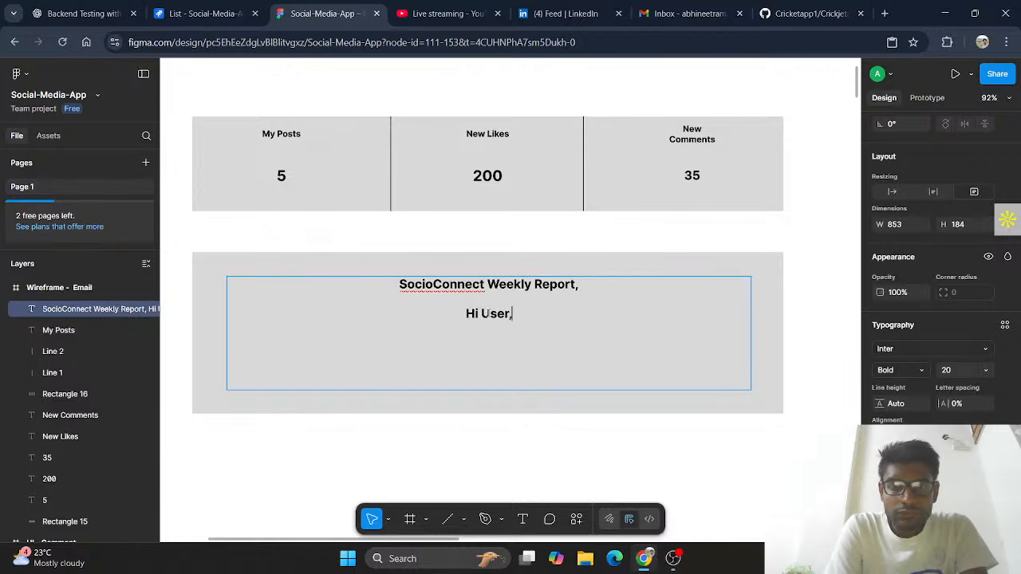
Start a new line below the greeting and left-align the text in the weekly report box
key(Return)
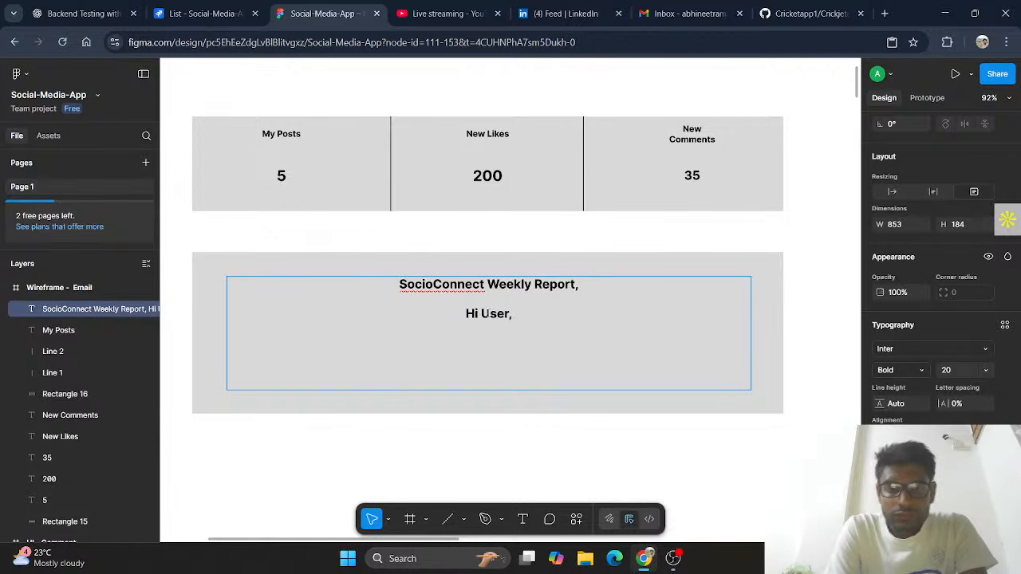
drag(523, 319, 466, 316)
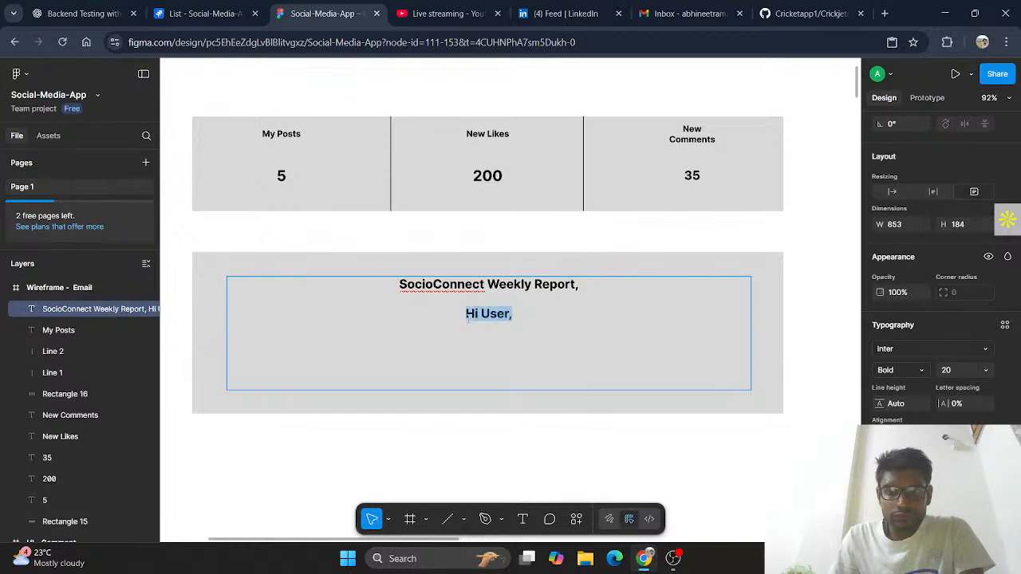
key(ctrl+alt+l)
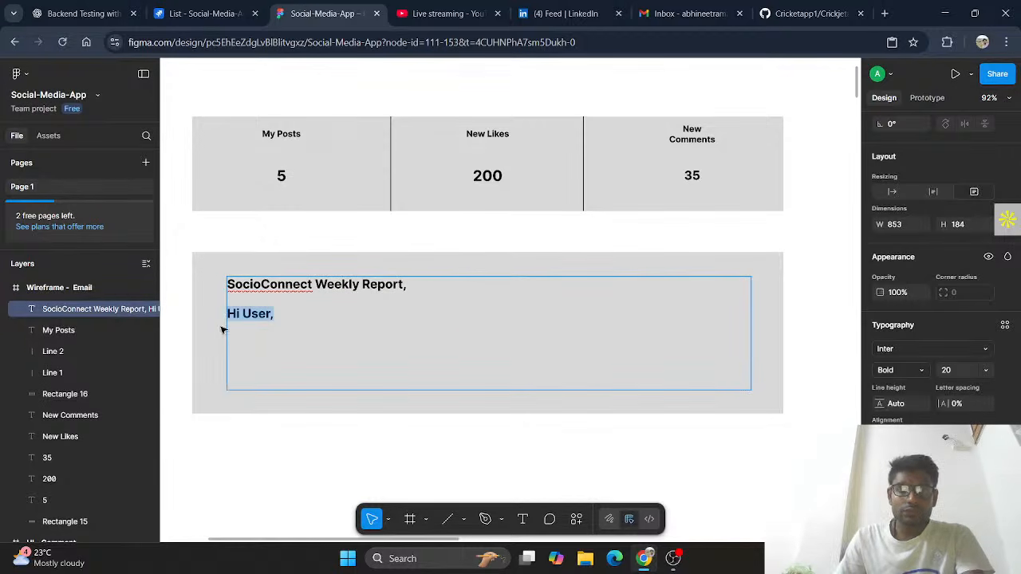
Set the font size of the "Hi User," greeting line to 14
click(287, 354)
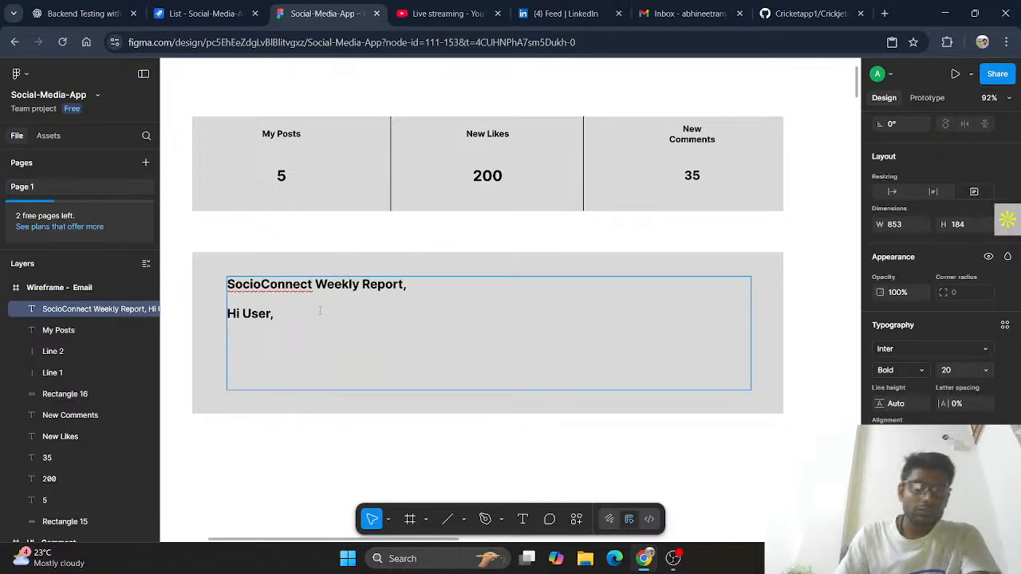
key(shift+Left)
key(shift+Left)
key(shift+Left)
key(shift+Left)
key(shift+Left)
key(shift+Left)
key(shift+Left)
key(shift+Left)
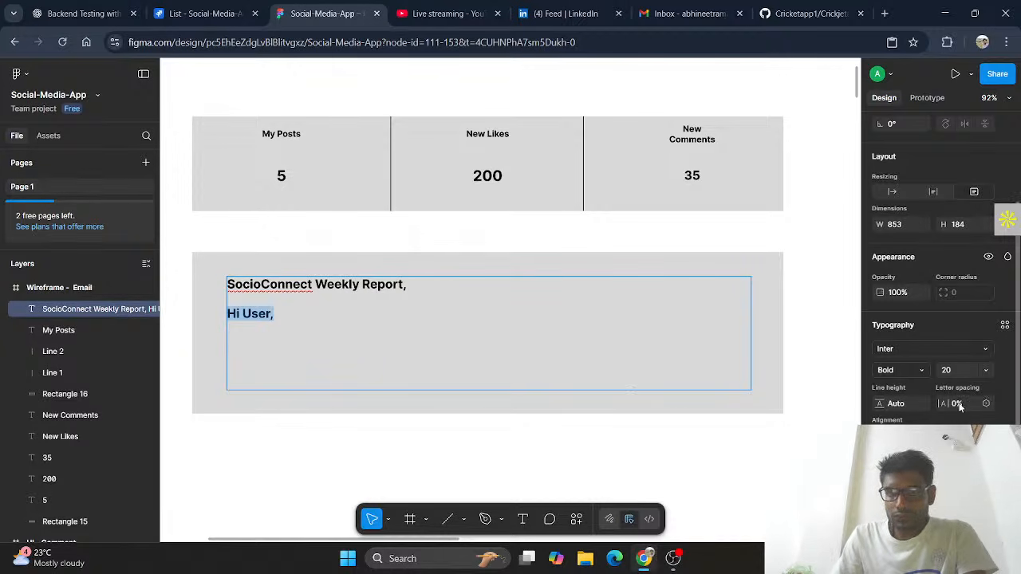
click(986, 369)
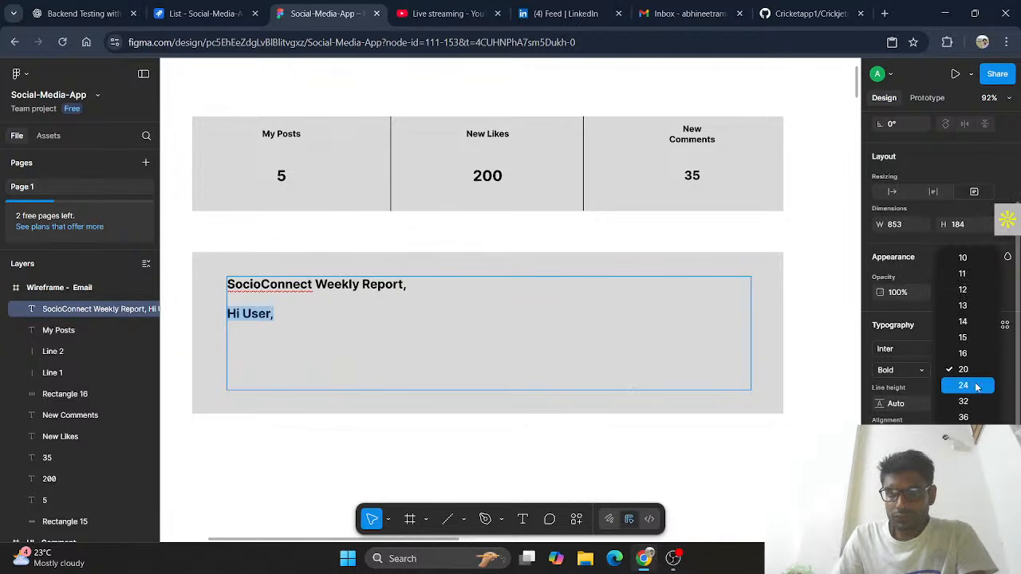
click(969, 323)
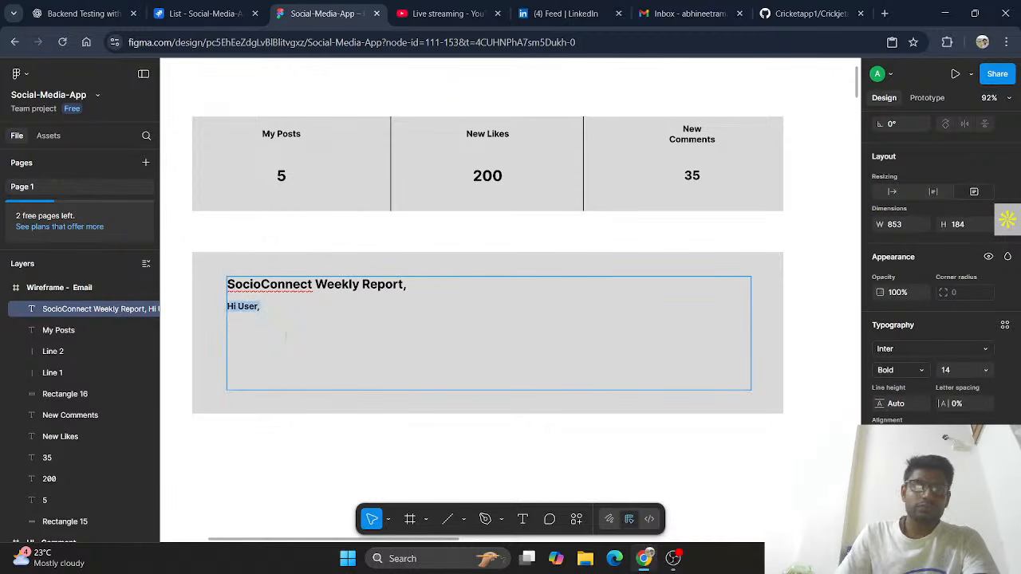
Set the font size of the empty line below the greeting to 14
click(260, 330)
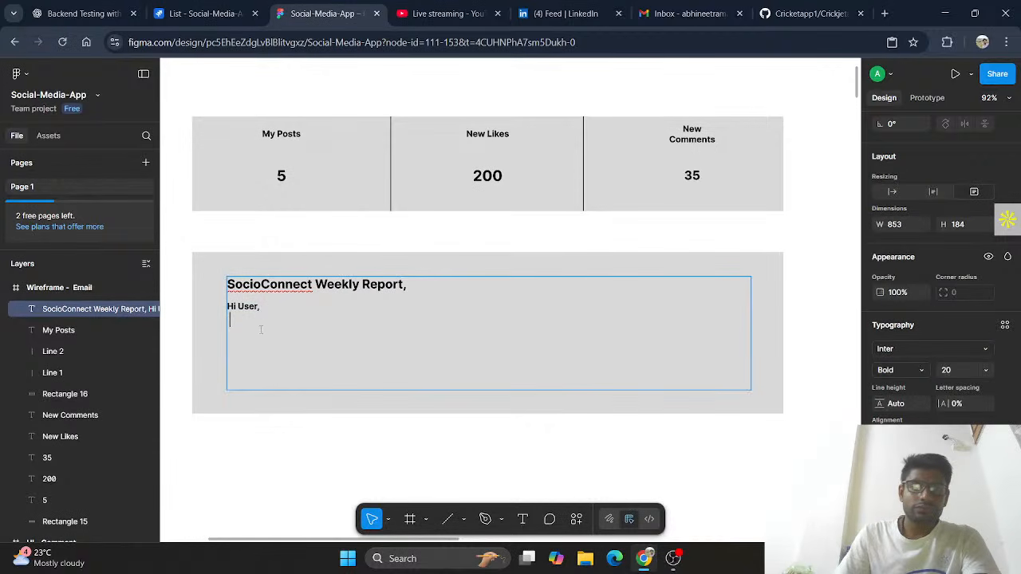
click(985, 371)
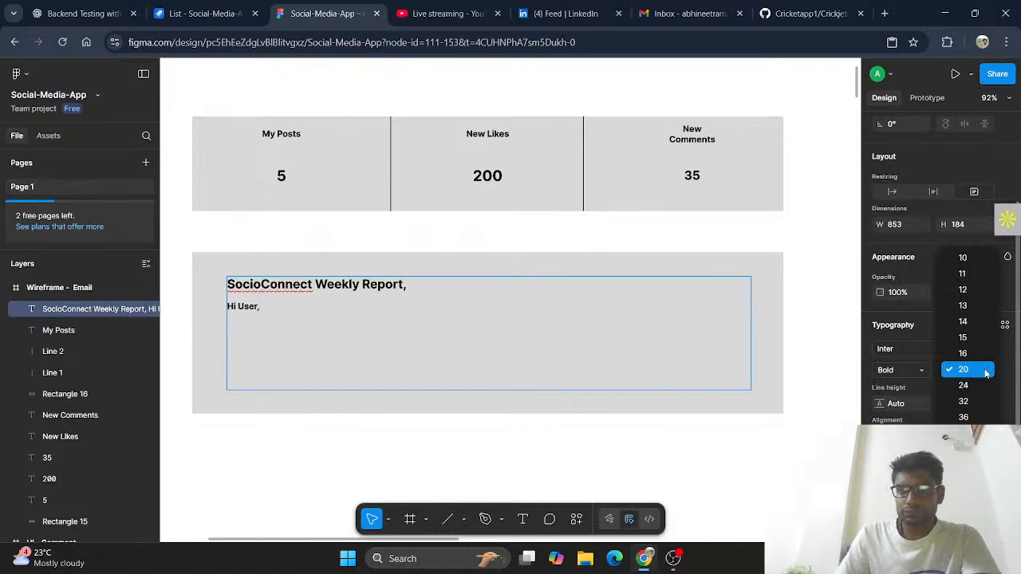
click(969, 322)
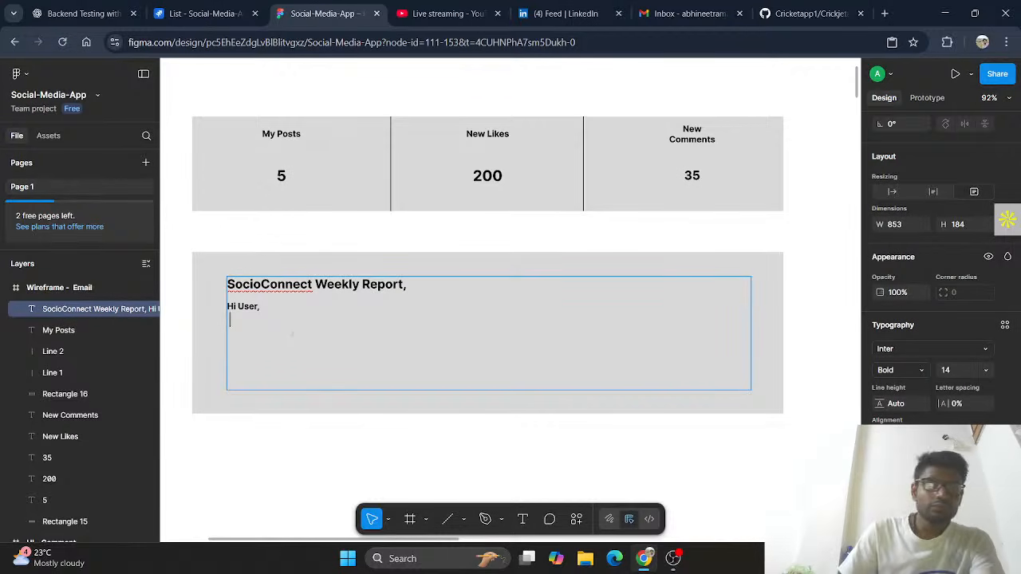
text(v)
key(BackSpace)
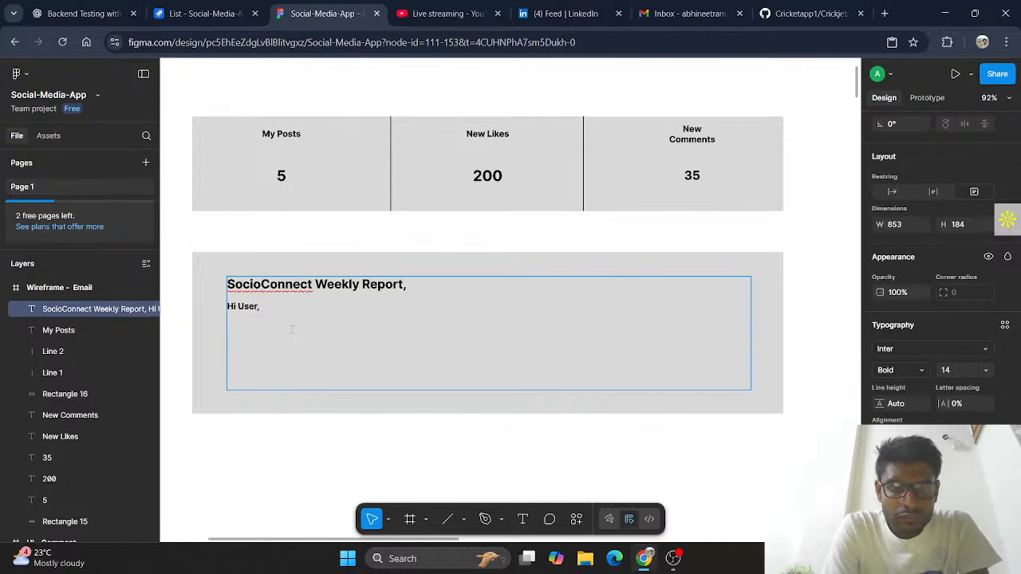
Enter "THis is your weekly report on your account" on the line below the greeting
text(THis is)
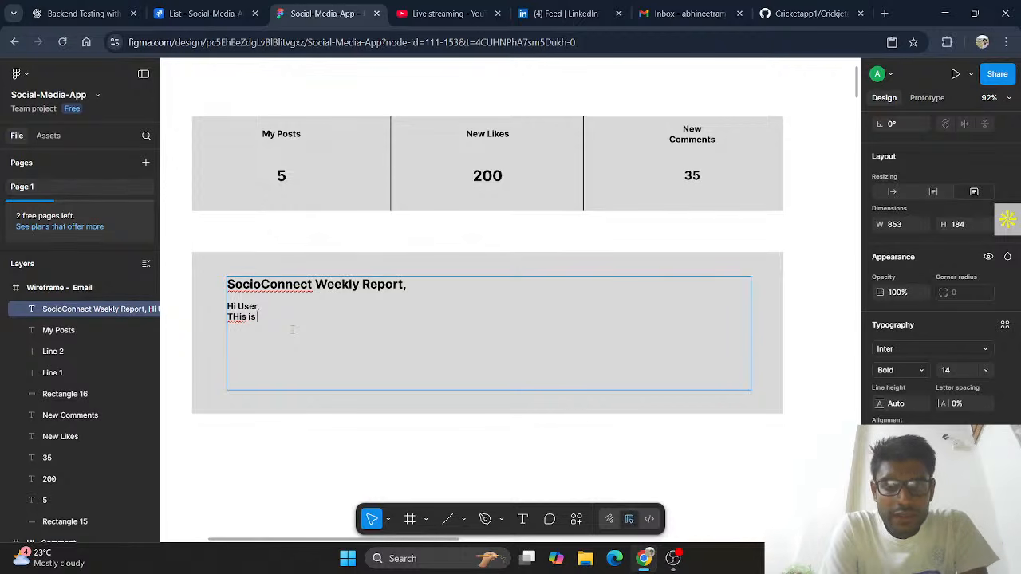
text( your we)
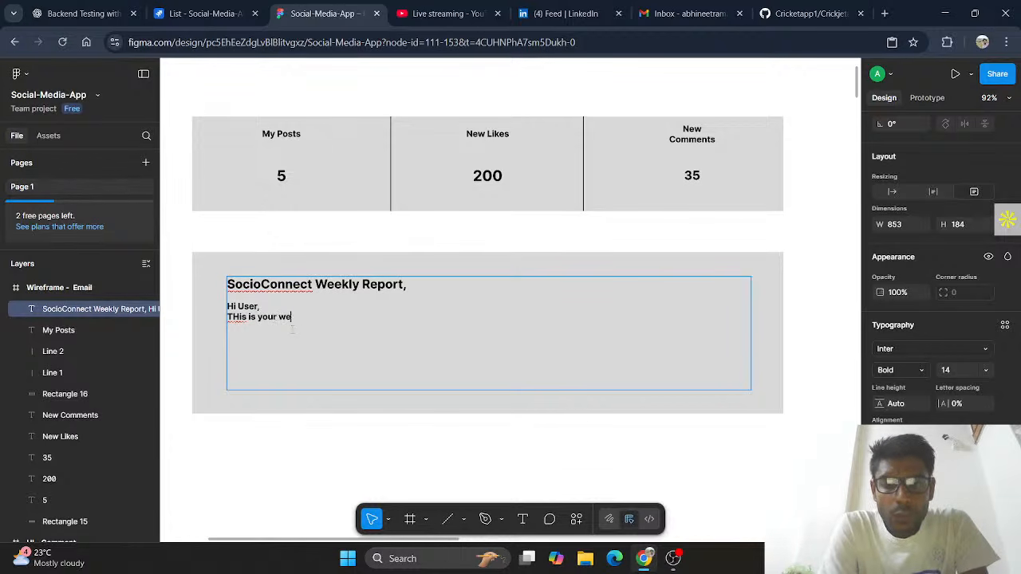
text(ekly report on your)
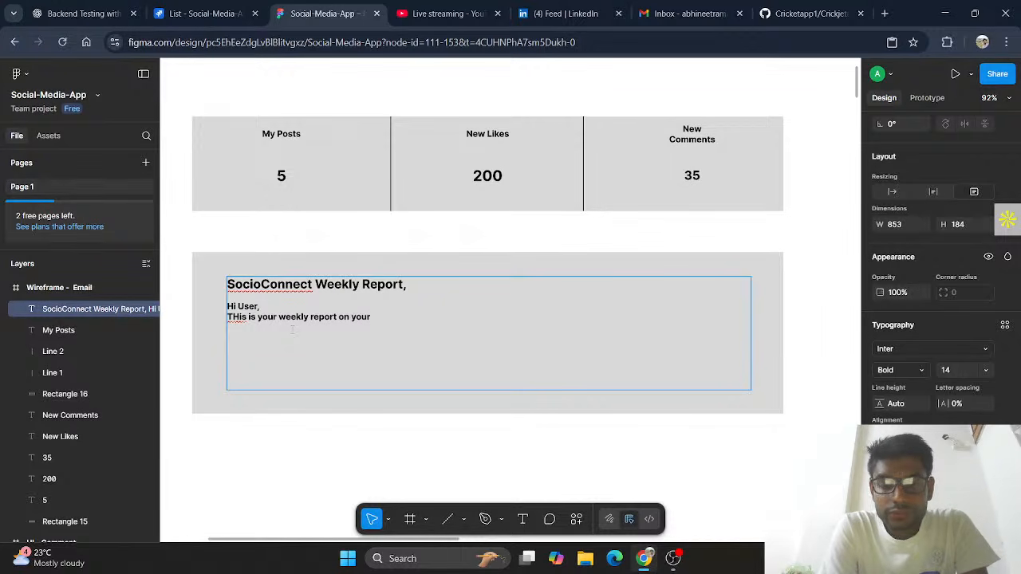
text( axc)
key(BackSpace)
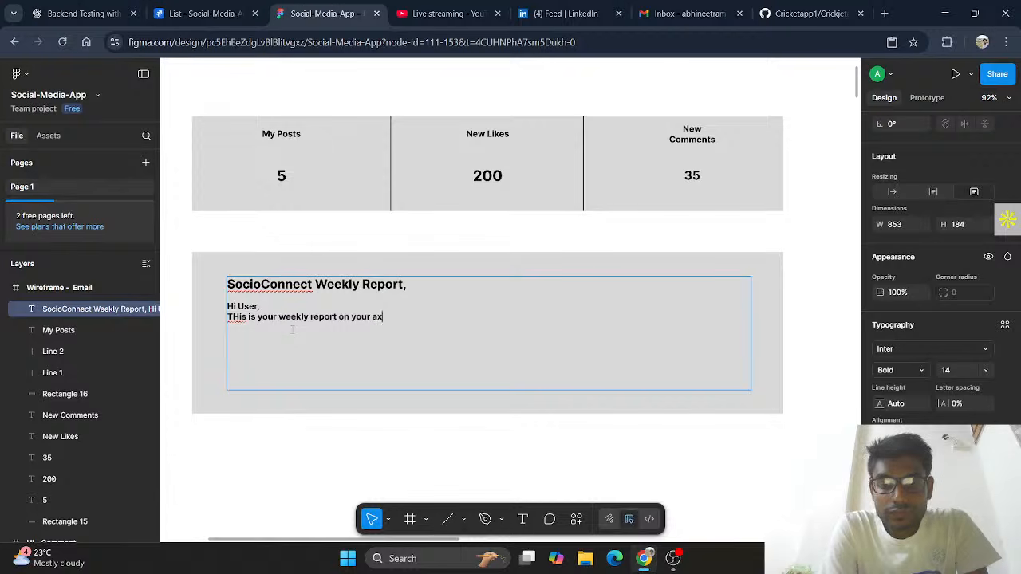
text(ccount)
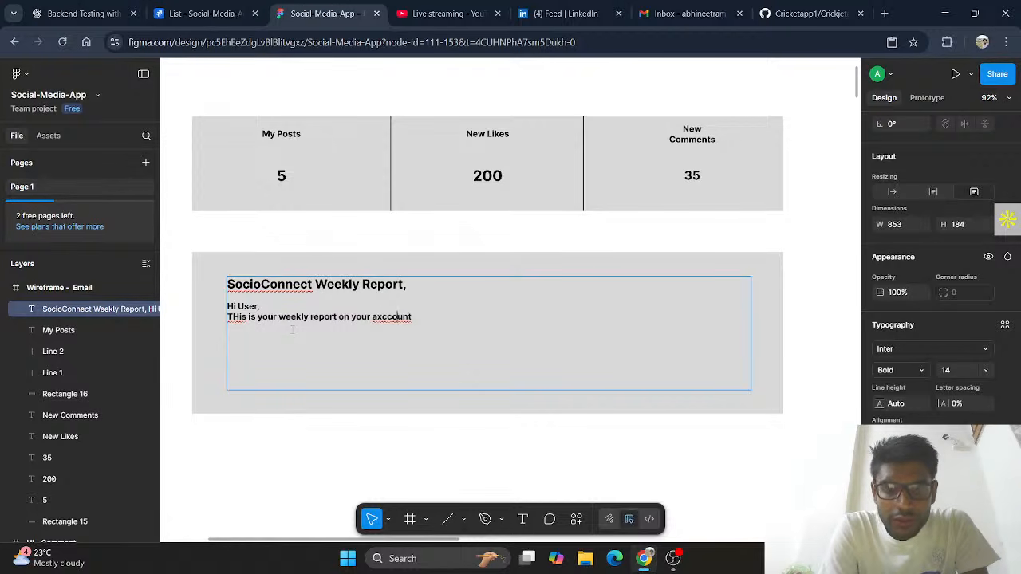
key(BackSpace)
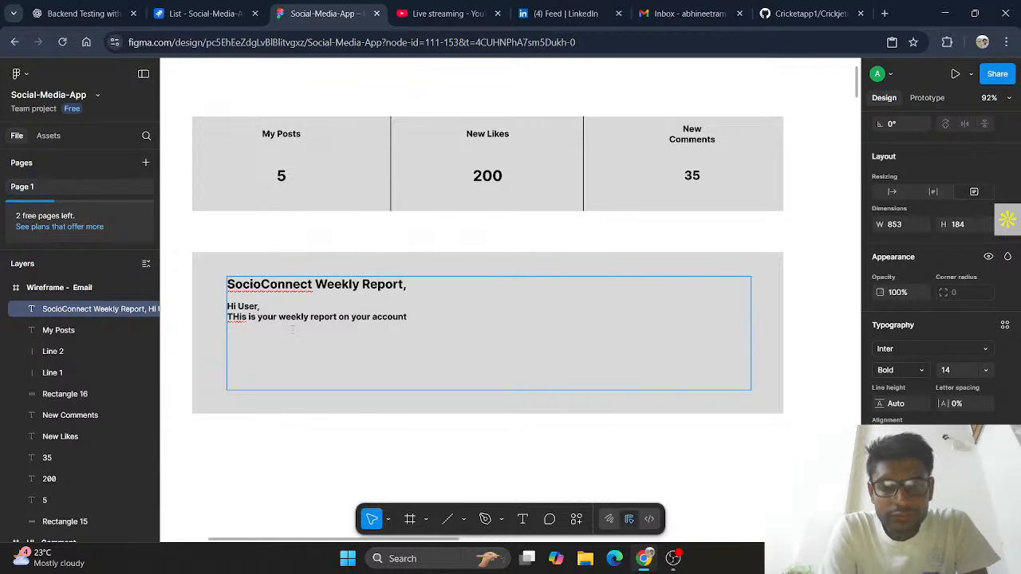
Continue the message line with the account placeholder and closing words "@.... . kindly look into it."
text(@..... kin)
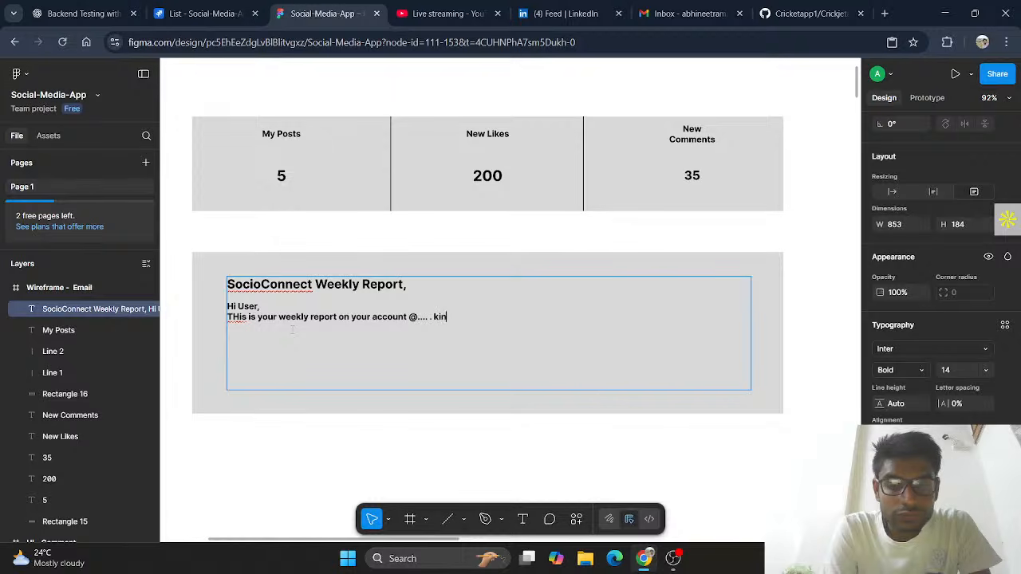
text(dly l)
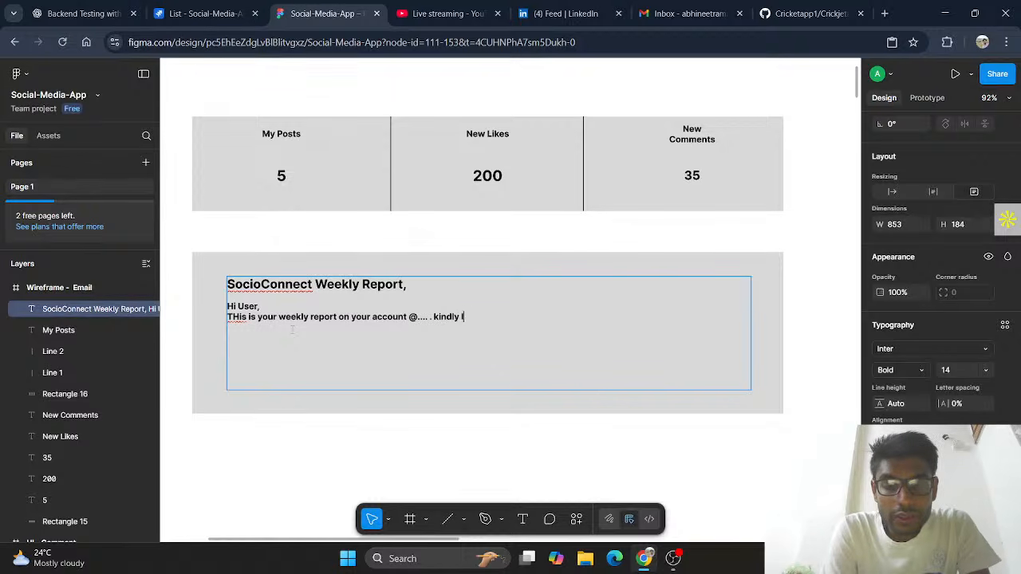
text(ook into )
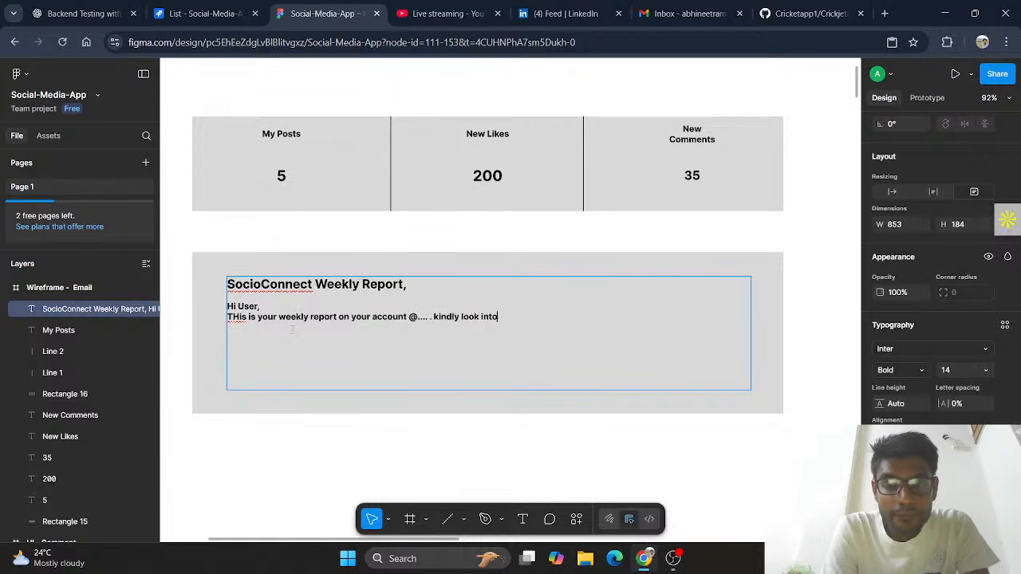
text(it.)
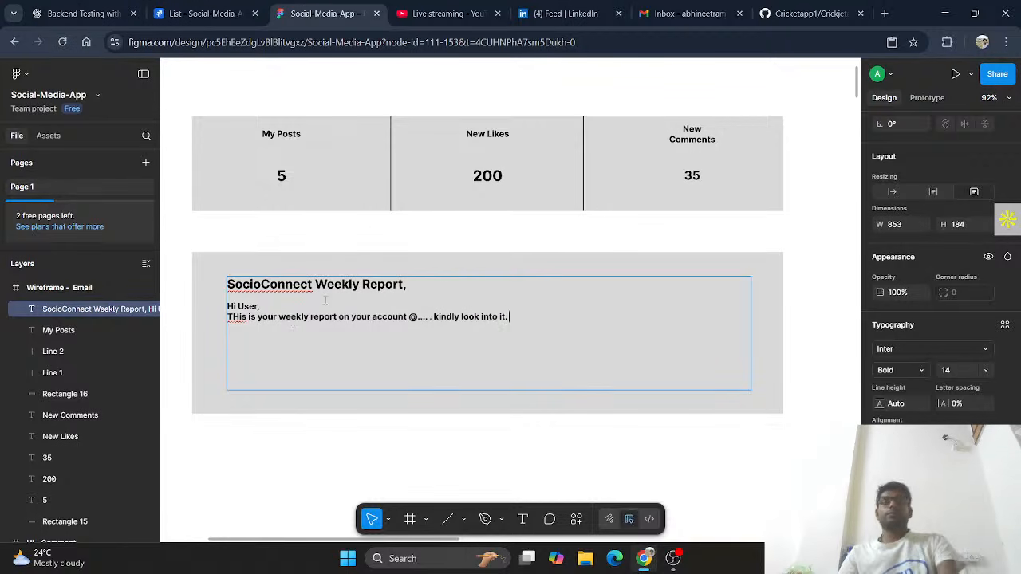
Leave a blank line below the message and add the sign-off "Regards" with "SocioConnect" on the line under it
key(Return)
key(Return)
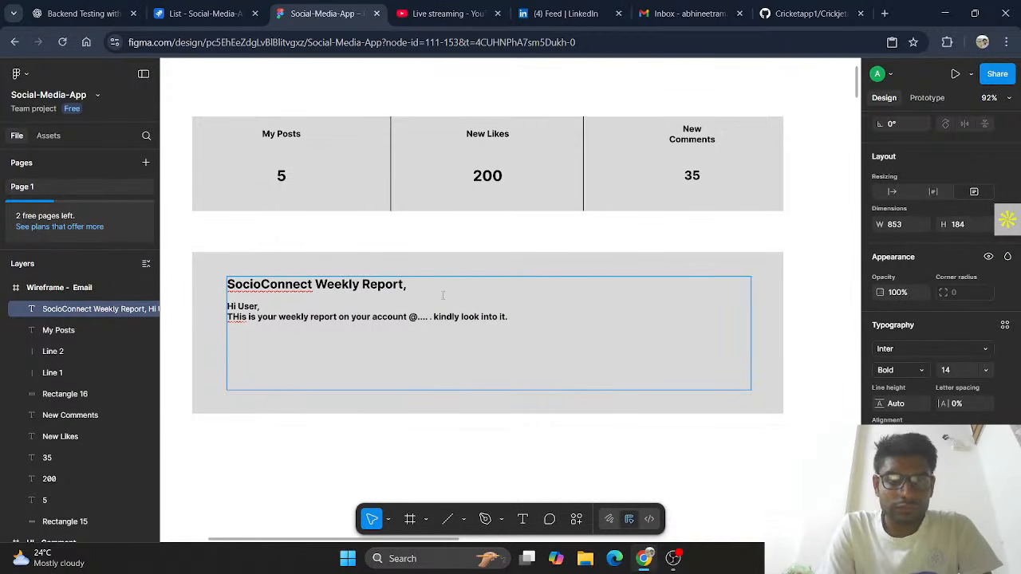
text(Regards)
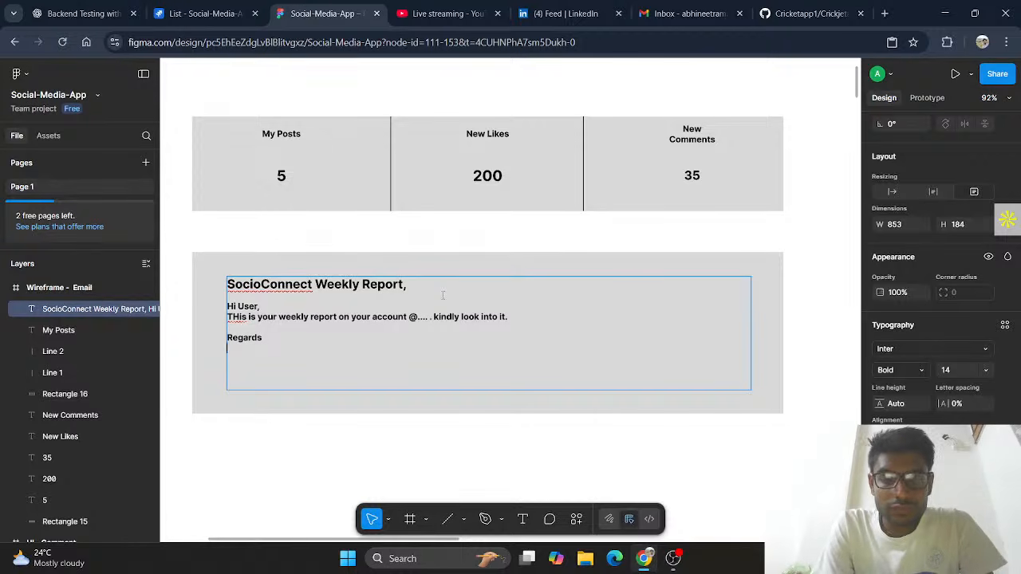
text(Soci)
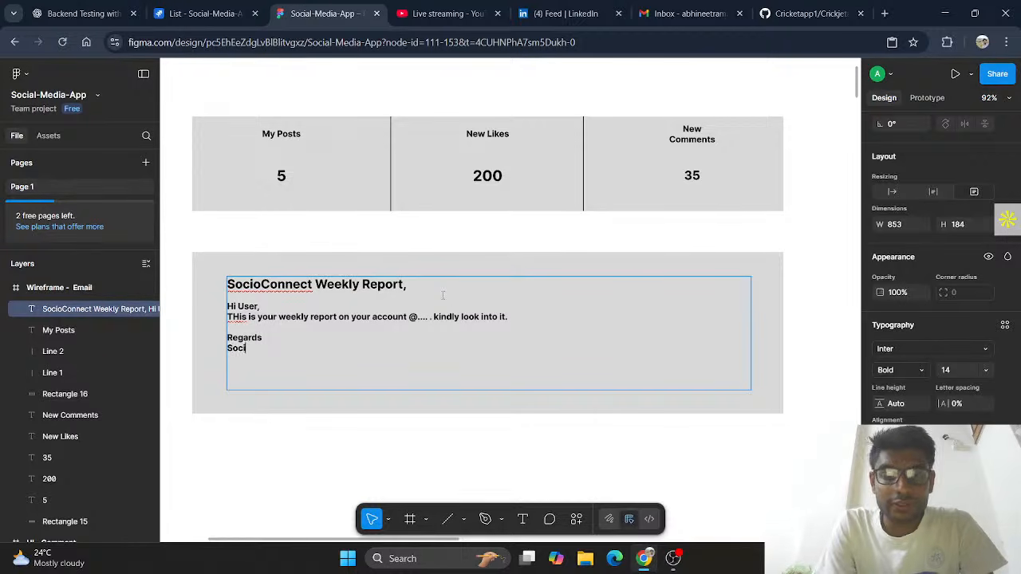
text(aoConnect)
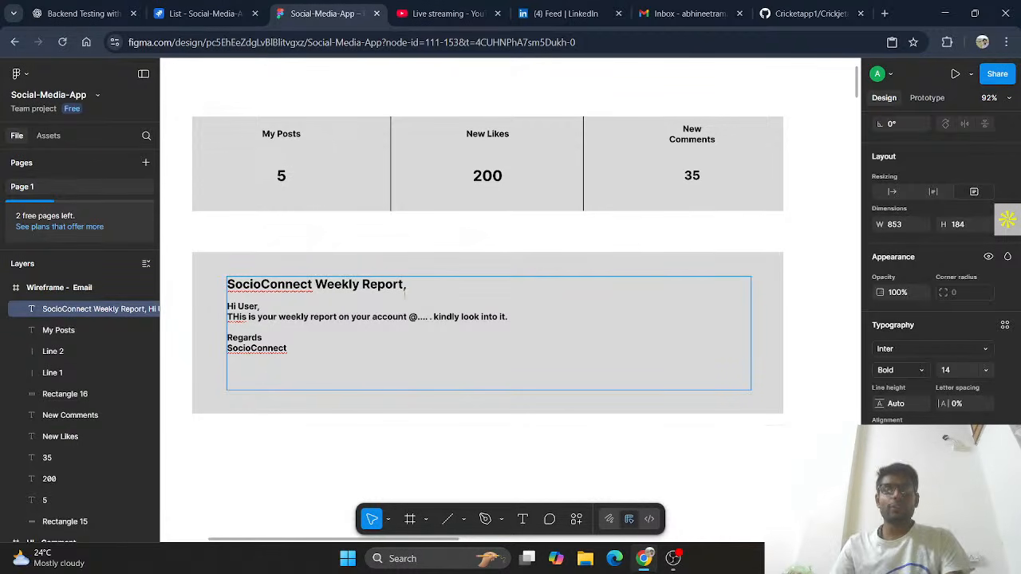
Duplicate the UI- Login frame and place the copy above the original, level with the Wireframe - Email frame
scroll(446, 303, down, 1)
scroll(368, 352, up, 3)
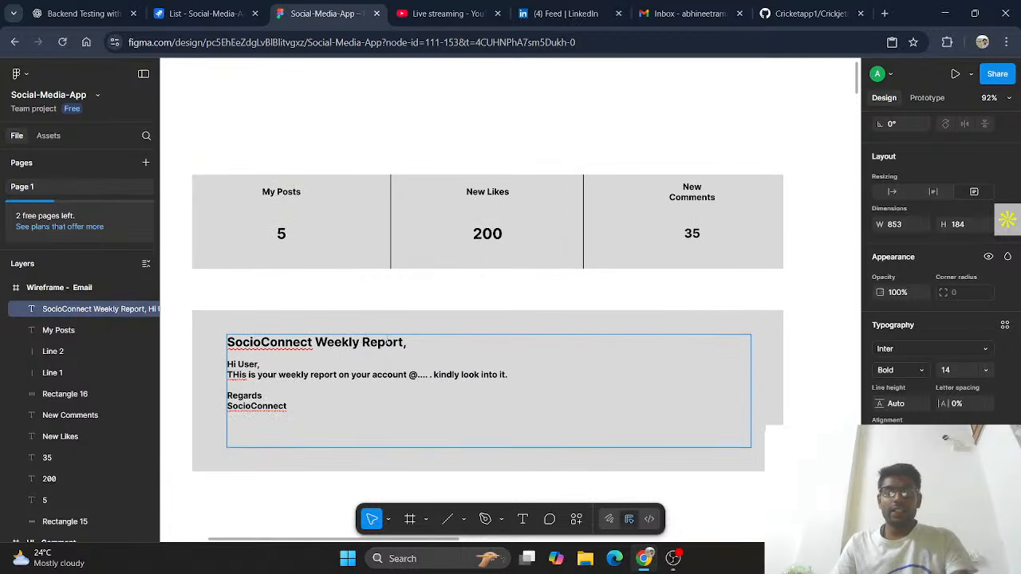
scroll(387, 209, down, 5)
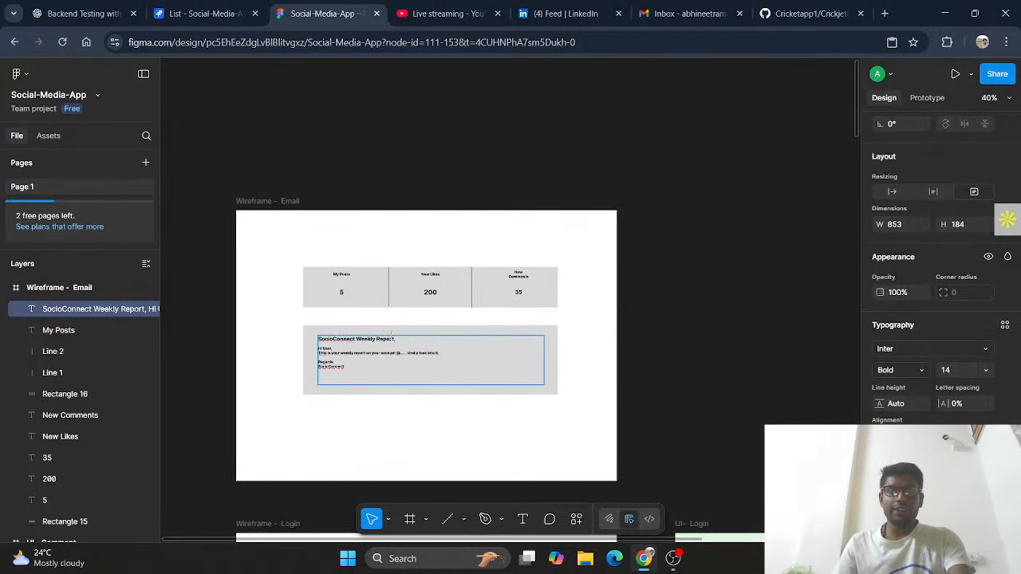
scroll(628, 300, right, 5)
scroll(629, 300, down, 5)
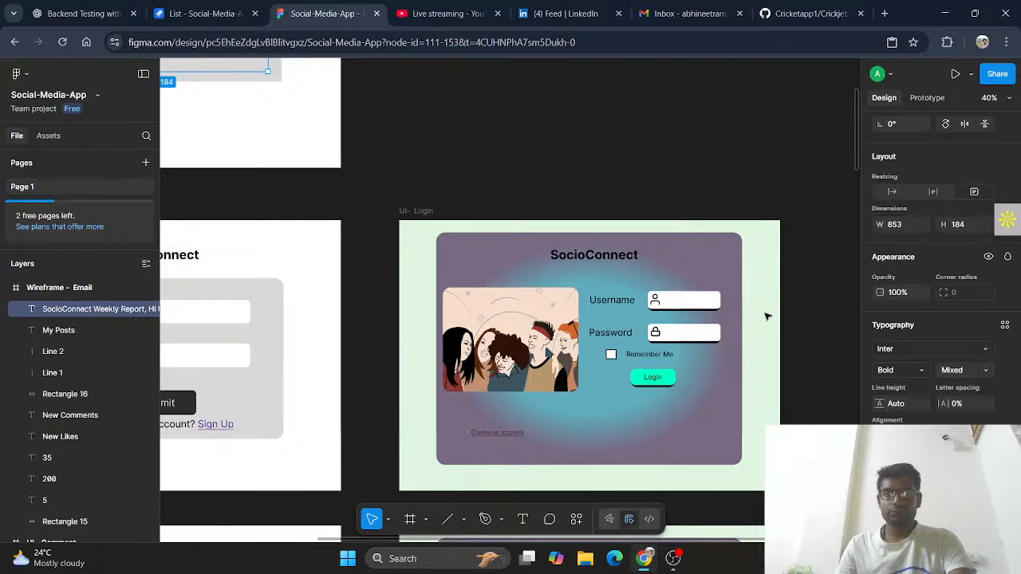
click(416, 211)
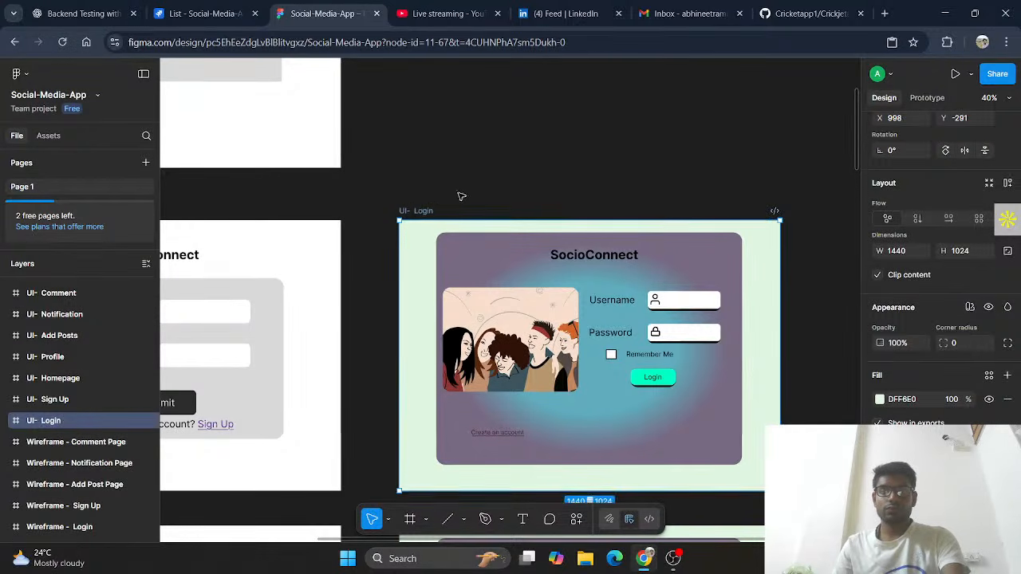
scroll(468, 194, up, 5)
click(514, 227)
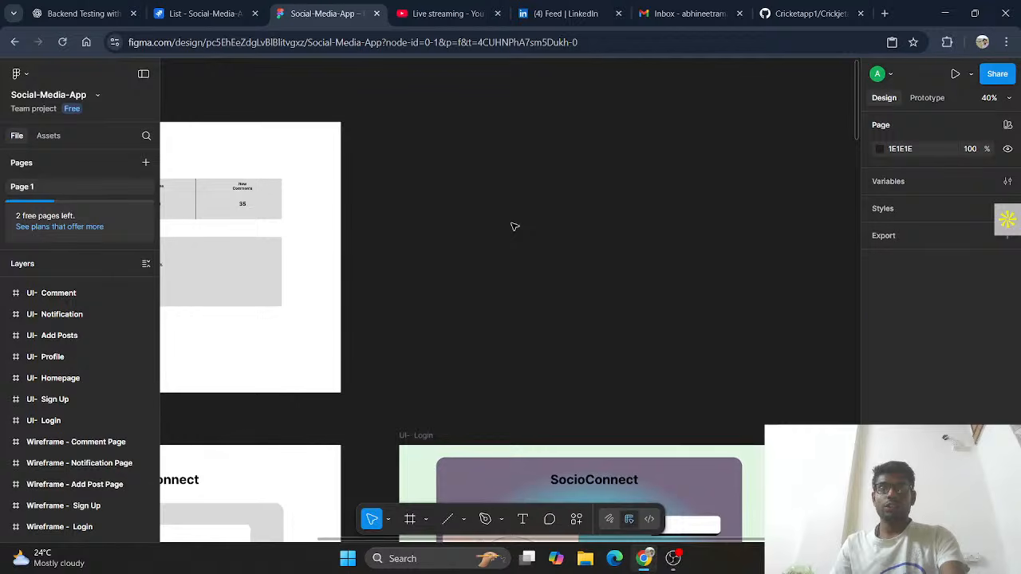
click(514, 228)
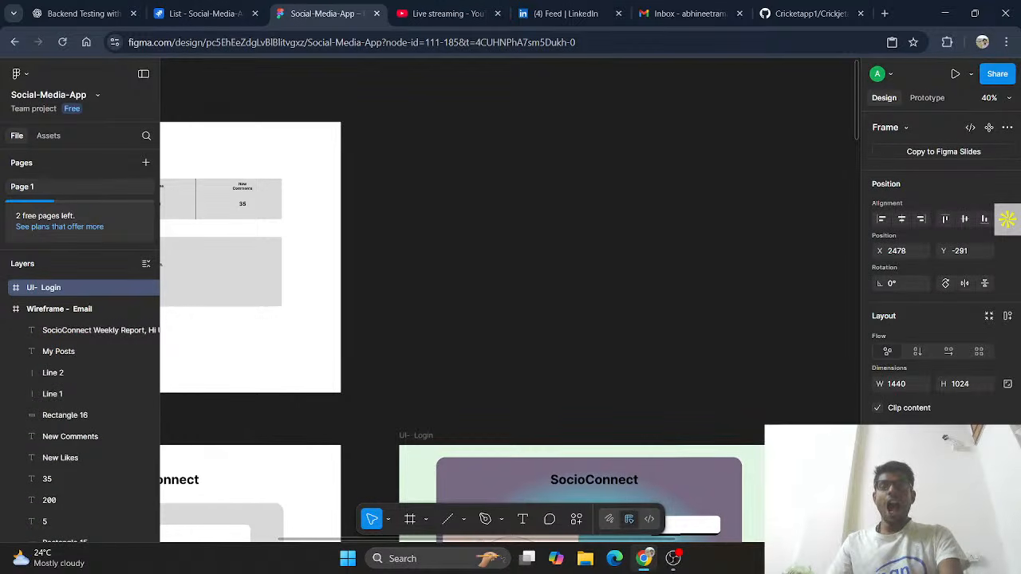
drag(897, 549, 428, 160)
Delete the people illustration, the username, password, Remember Me and Login elements, and the "Create an account" link from the copied frame
click(469, 197)
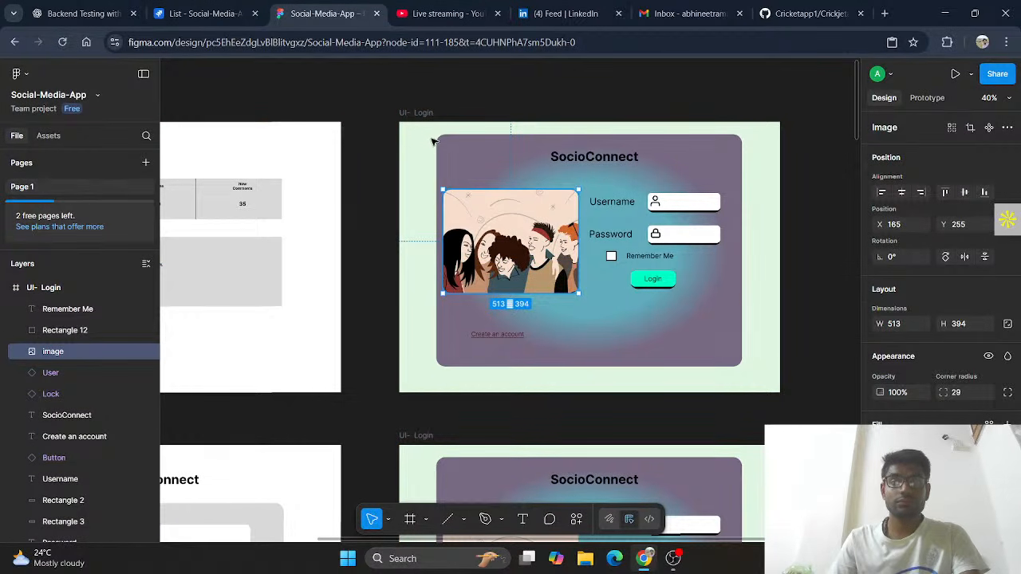
key(Delete)
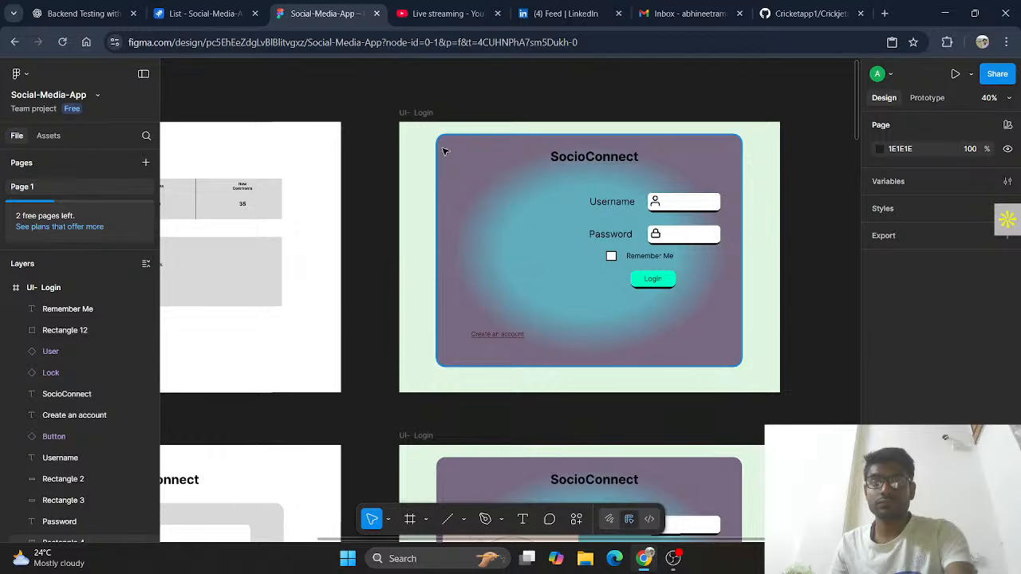
click(606, 202)
drag(636, 227, 721, 292)
key(Delete)
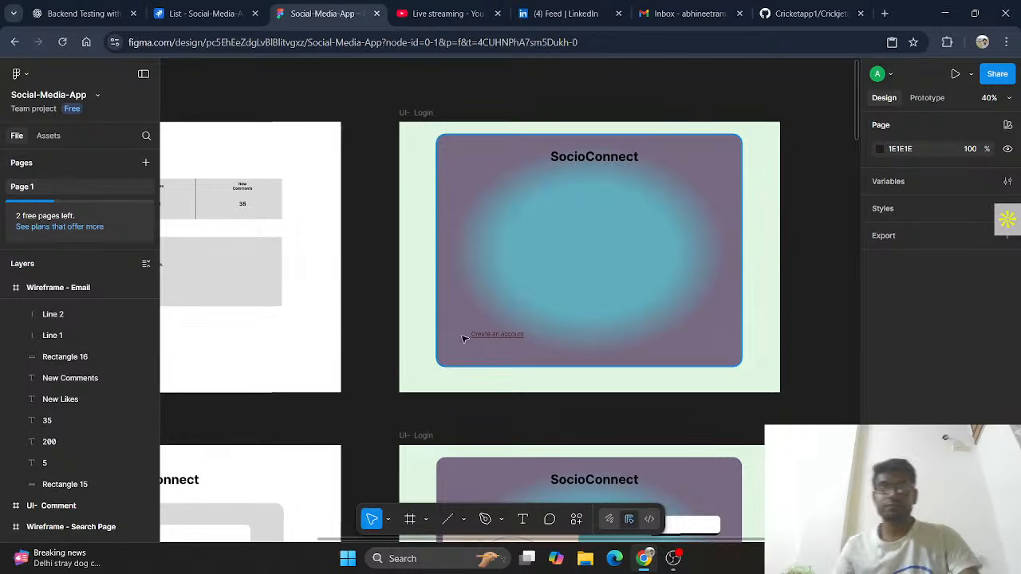
click(488, 339)
key(Delete)
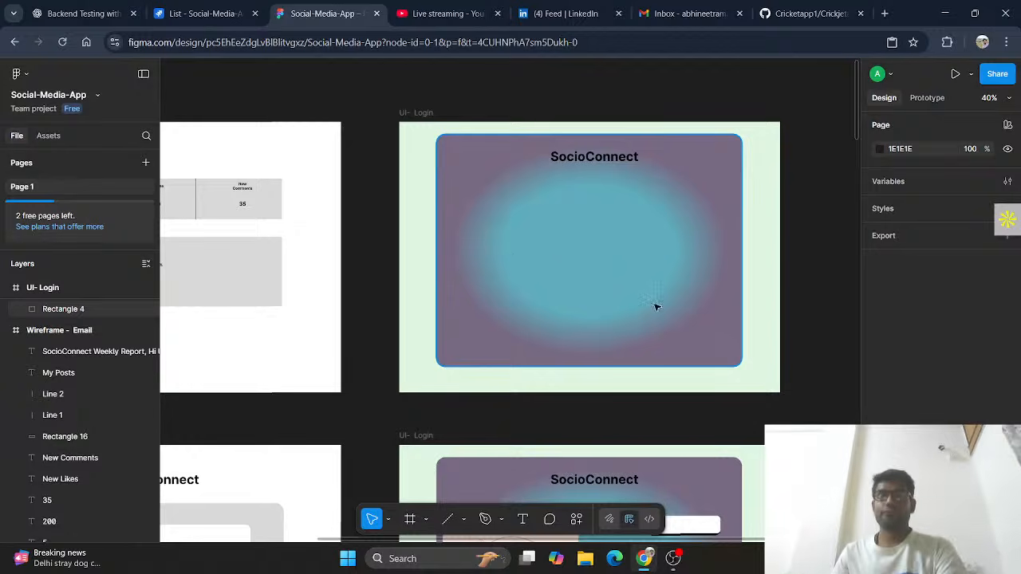
Change the background card's fill in the copied login frame from a radial to a linear gradient, keeping its blue and purple stops
click(586, 258)
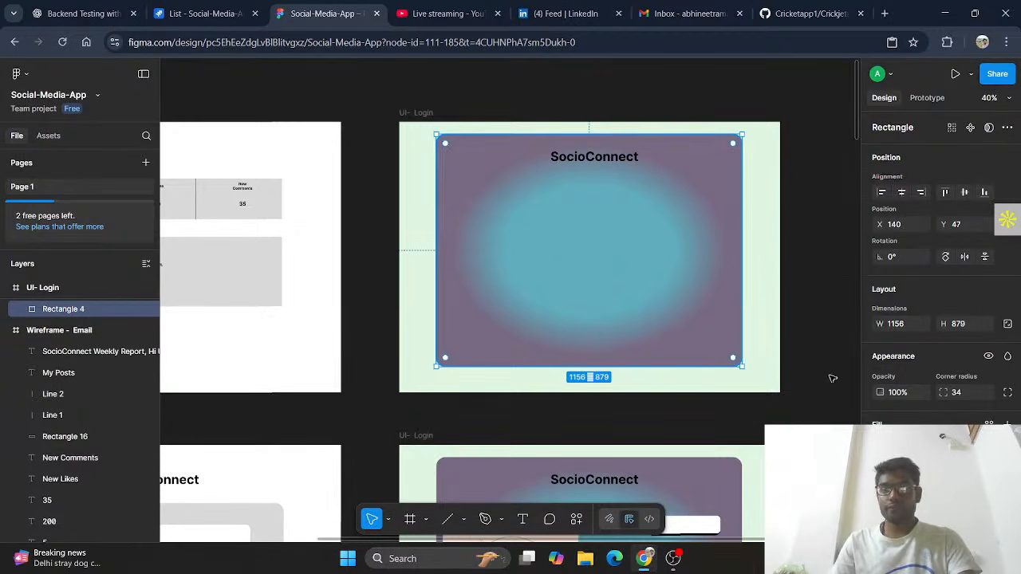
click(883, 448)
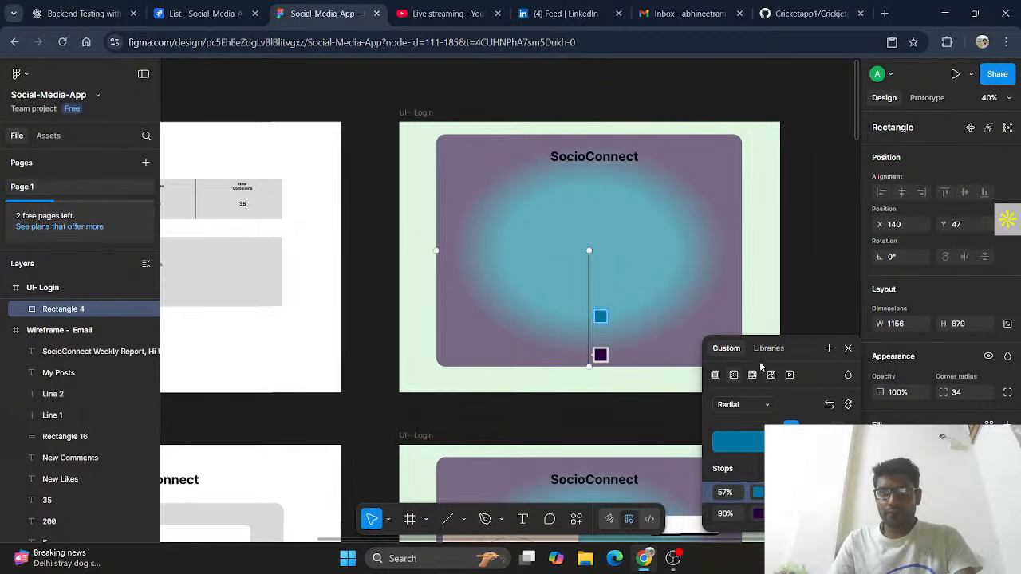
click(715, 376)
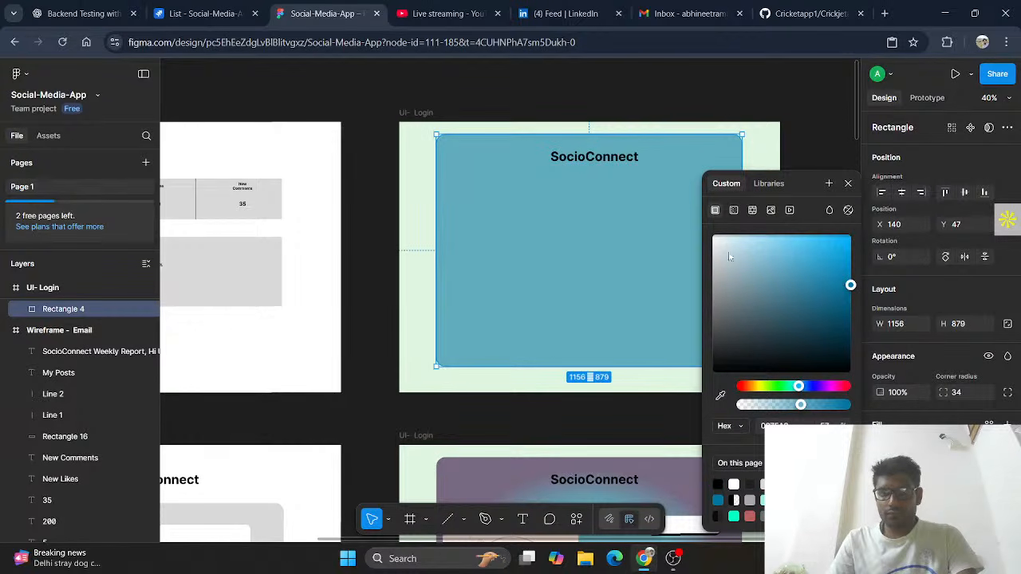
click(733, 211)
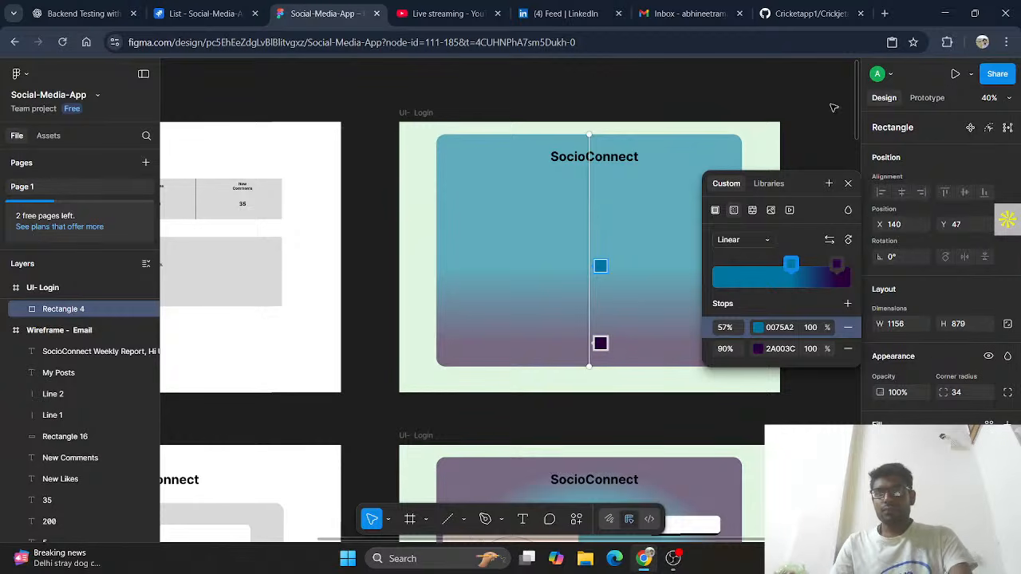
key(Escape)
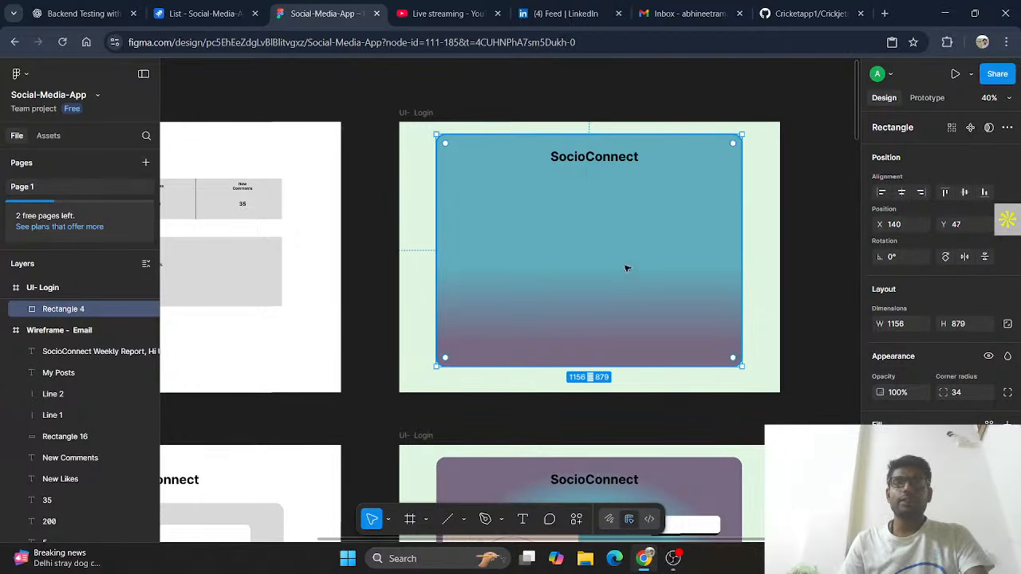
scroll(561, 292, down, 1)
scroll(337, 342, left, 4)
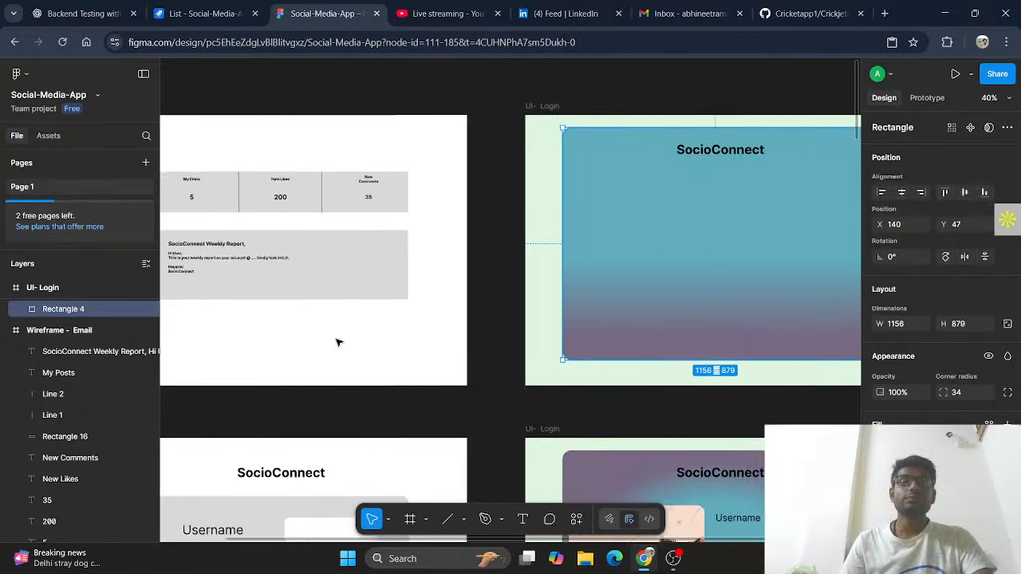
click(182, 181)
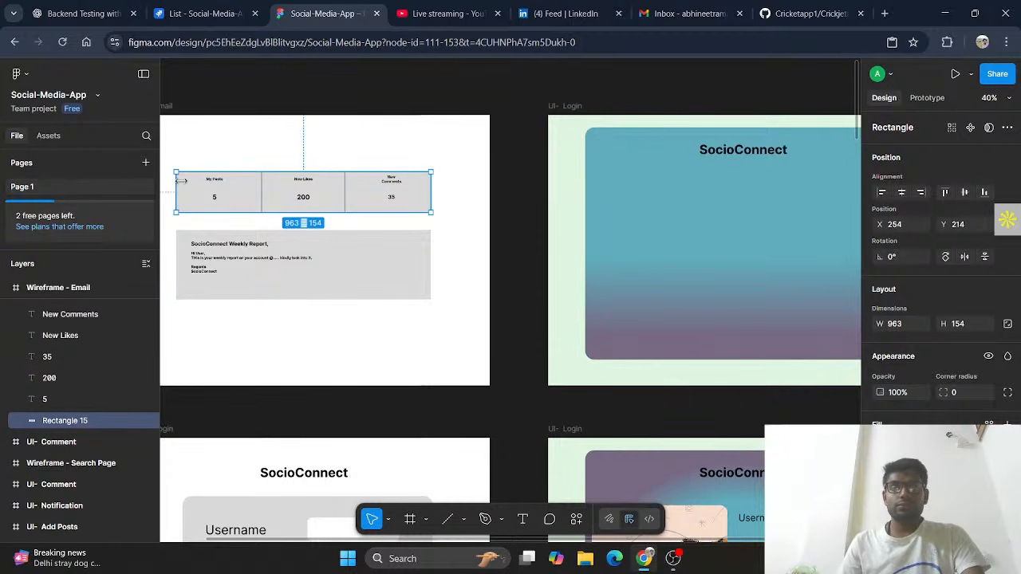
click(250, 264)
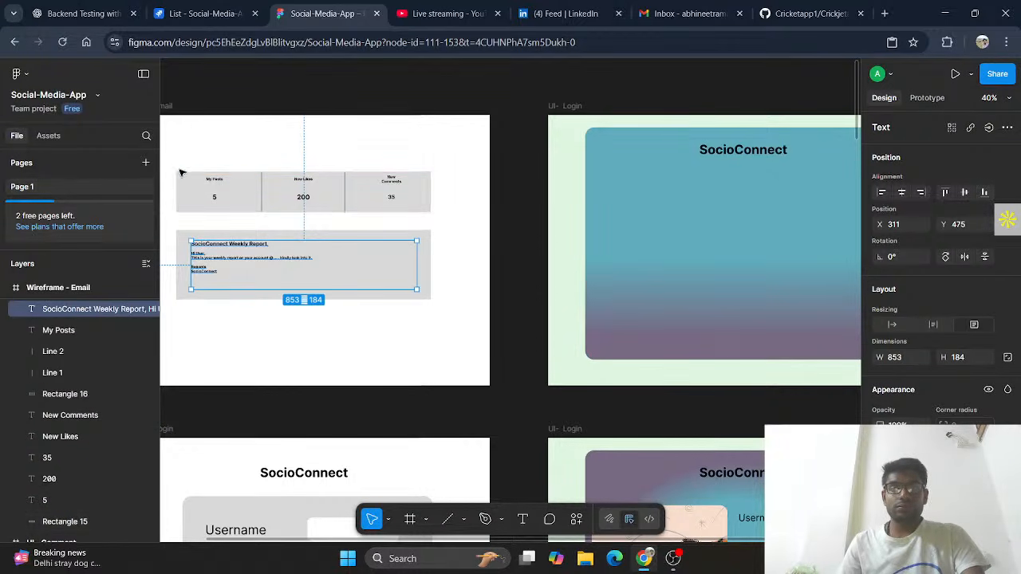
drag(181, 173, 184, 171)
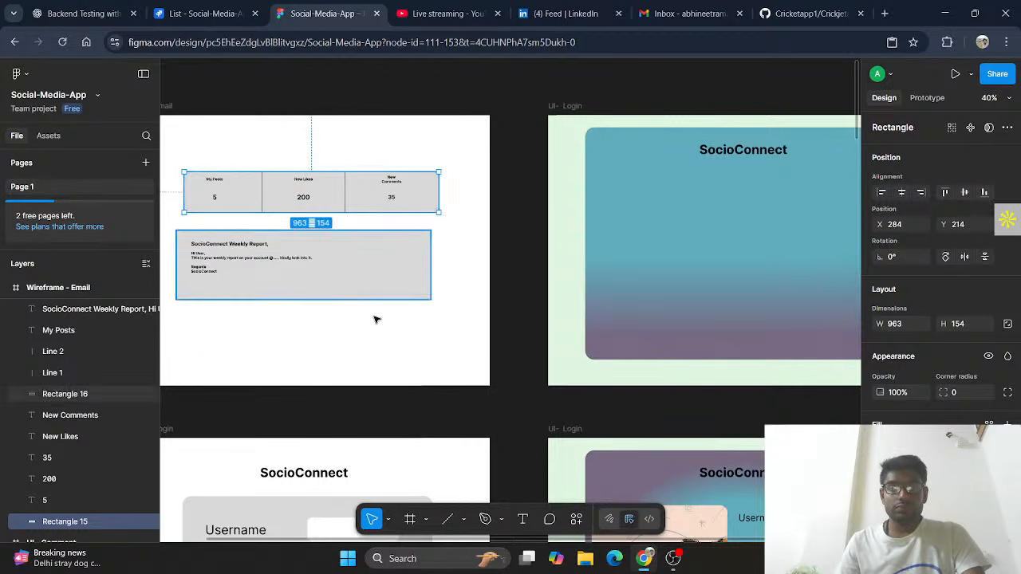
click(422, 388)
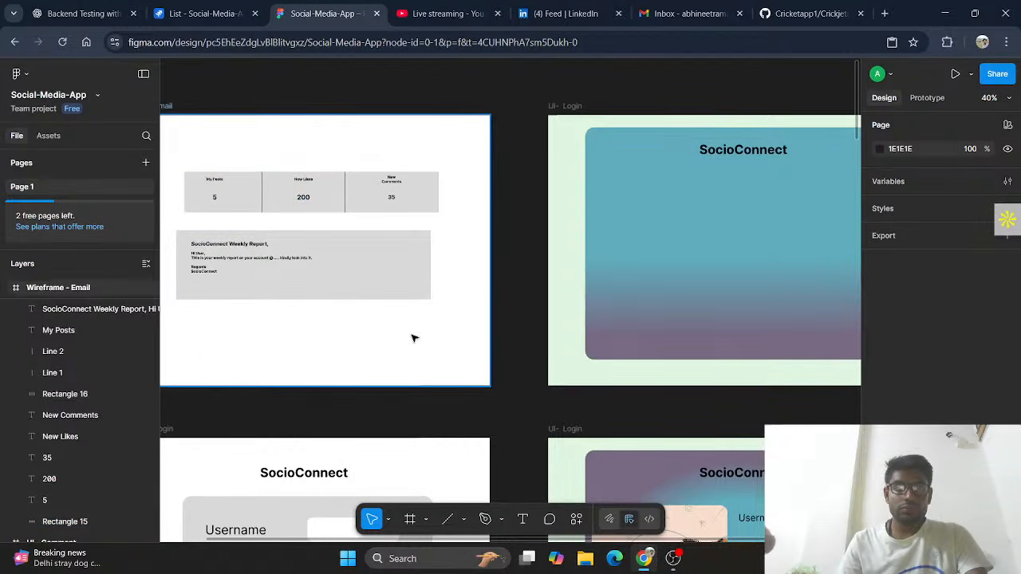
key(ctrl+z)
key(ctrl+z)
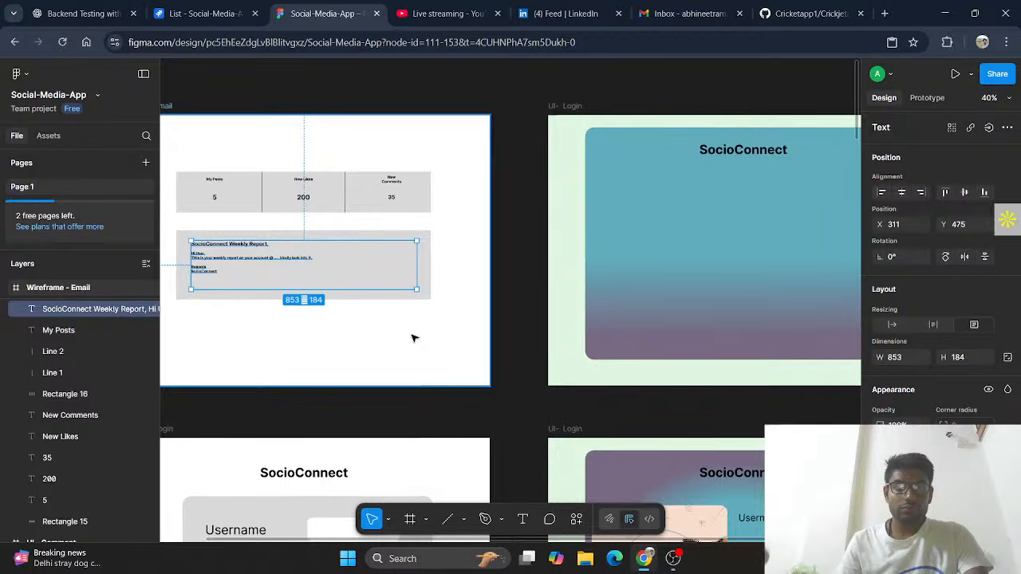
Copy the statistics row and the weekly report message box with all their text from the email wireframe onto the gradient card
click(355, 208)
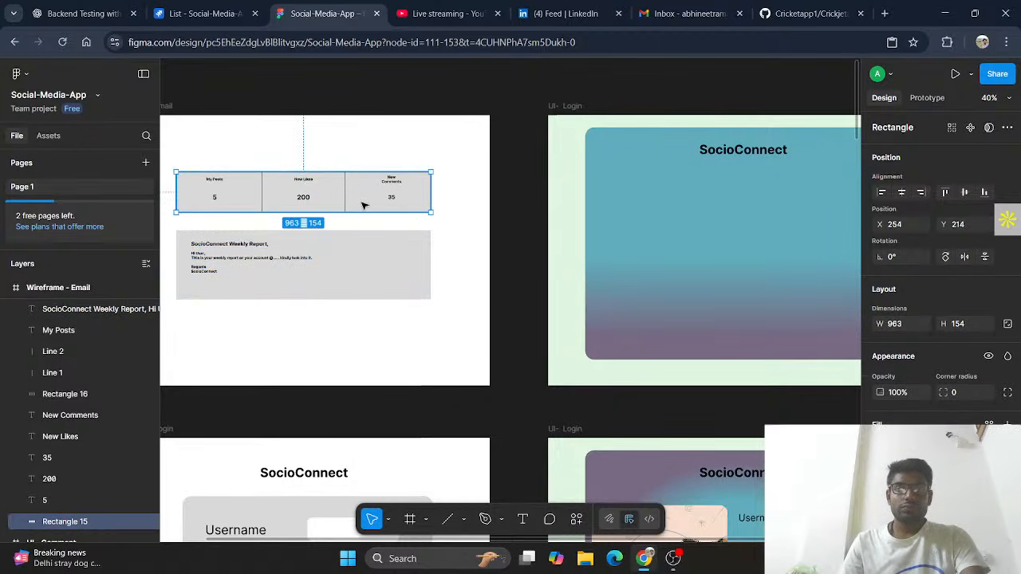
click(452, 226)
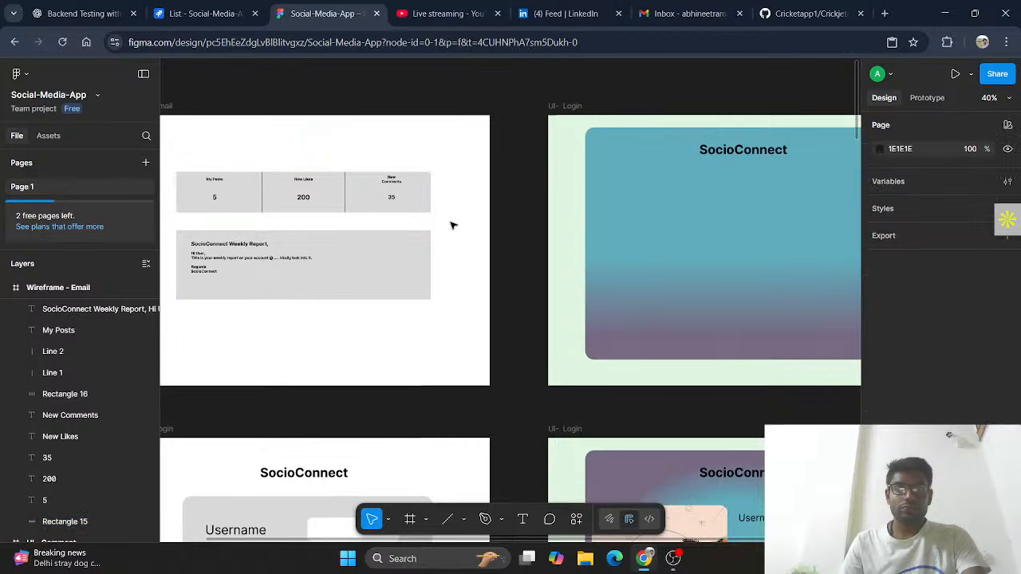
click(446, 303)
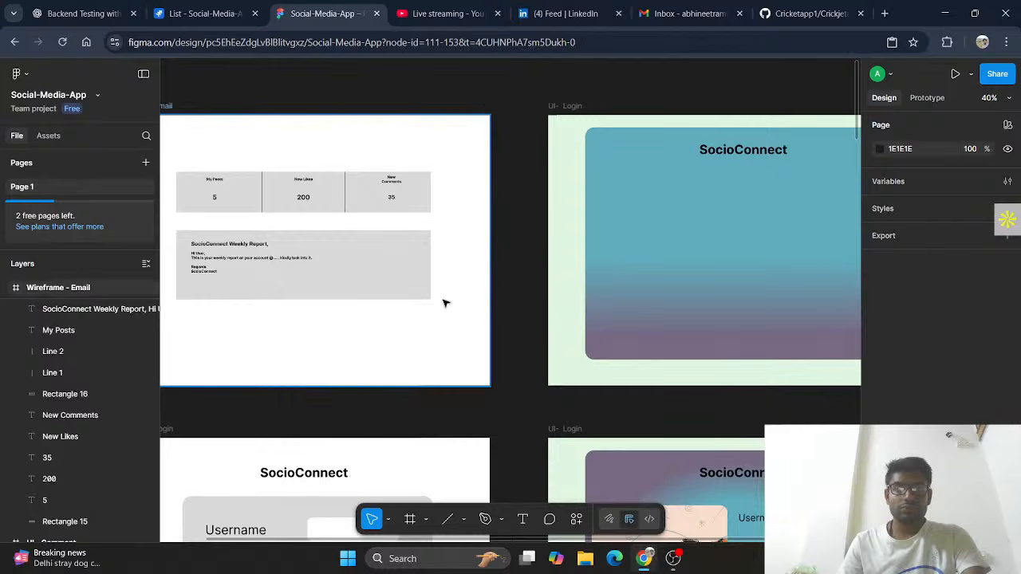
drag(444, 301, 174, 177)
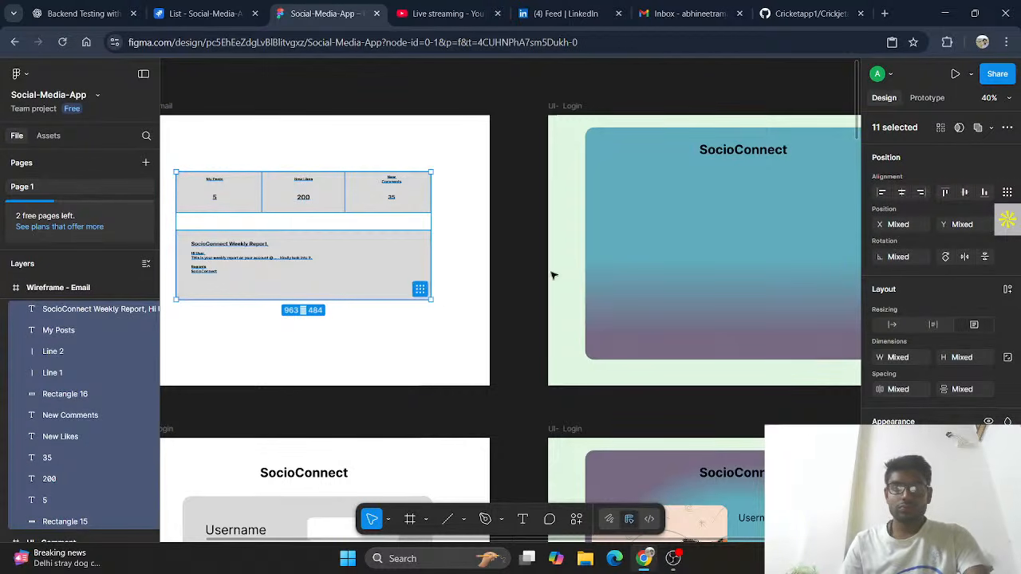
click(700, 257)
key(ctrl+v)
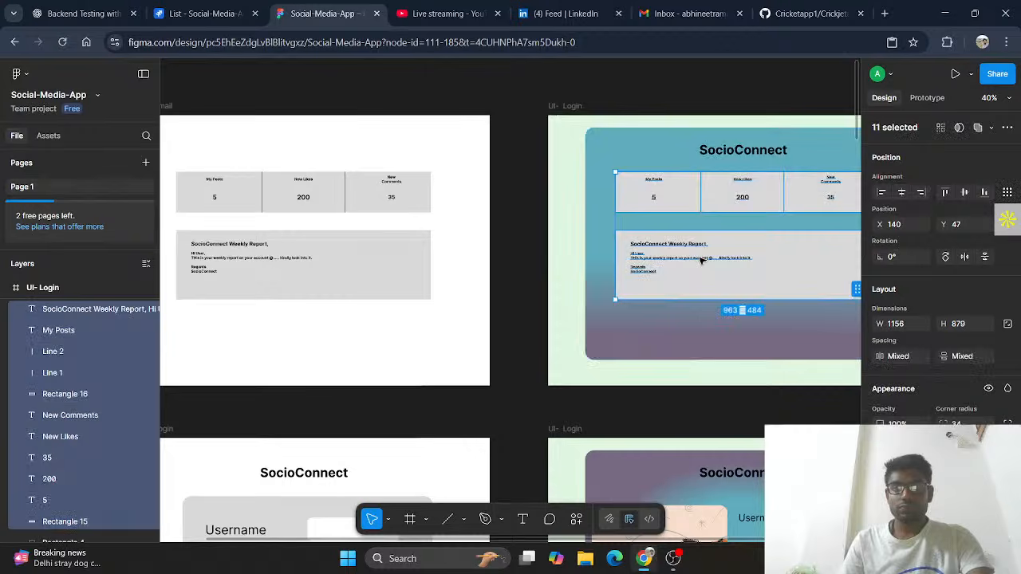
scroll(679, 284, right, 2)
scroll(679, 284, right, 2)
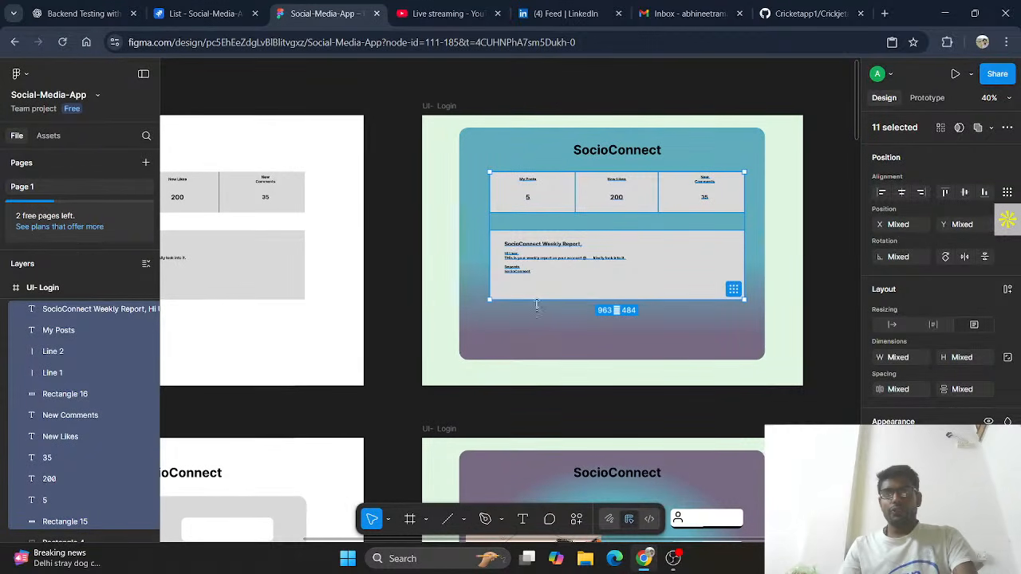
Fill the weekly report message box on the card with the pale green sampled from the login frame's background
click(566, 292)
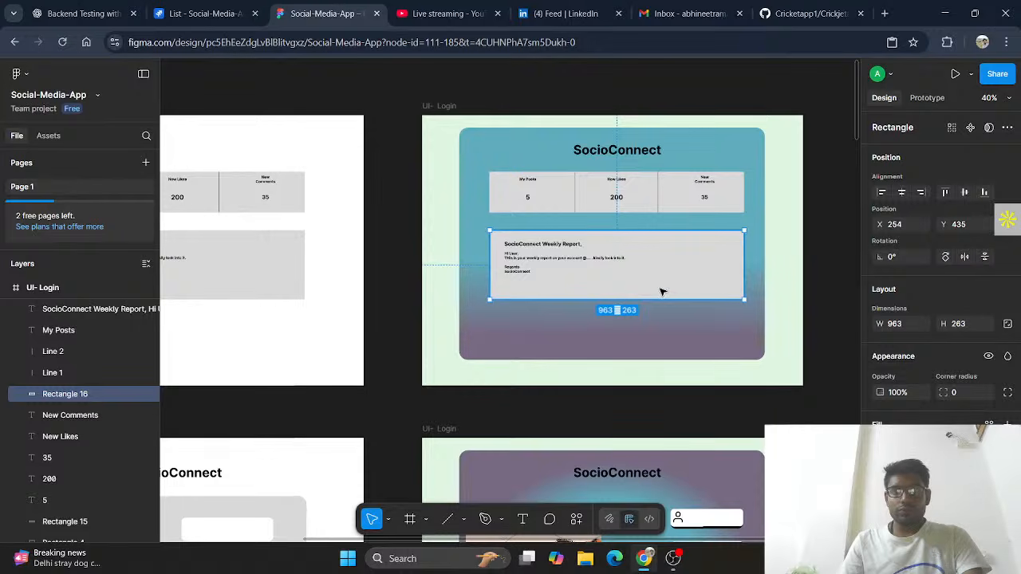
click(881, 445)
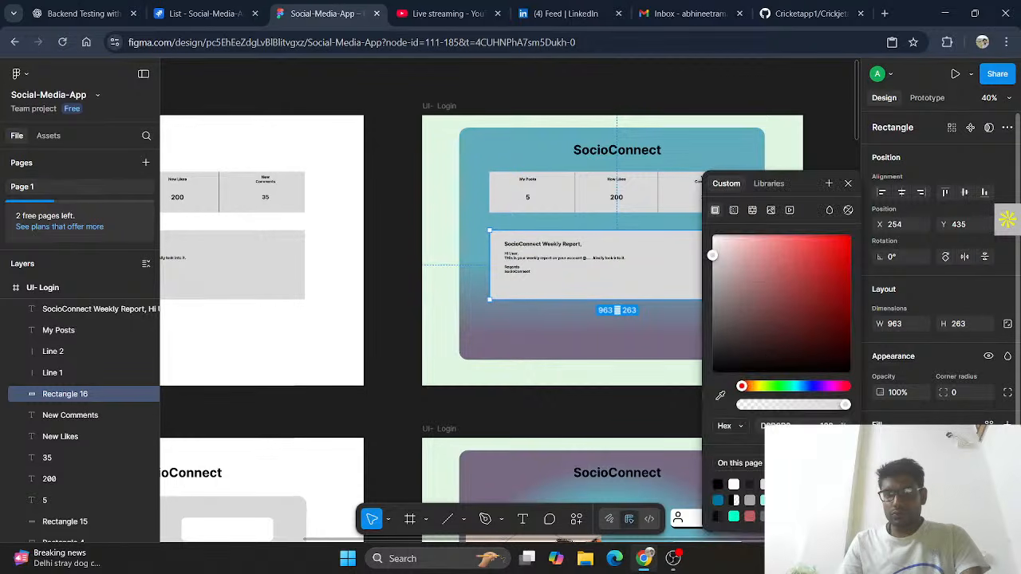
click(721, 395)
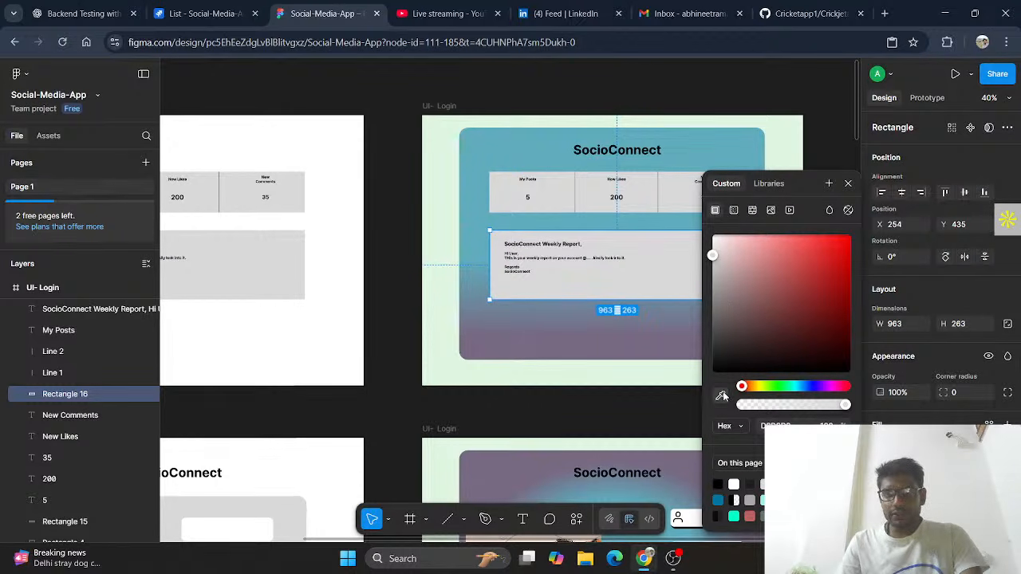
click(448, 463)
Fill the statistics row's rectangle with the same pale green, sampled from the message box below it
click(542, 202)
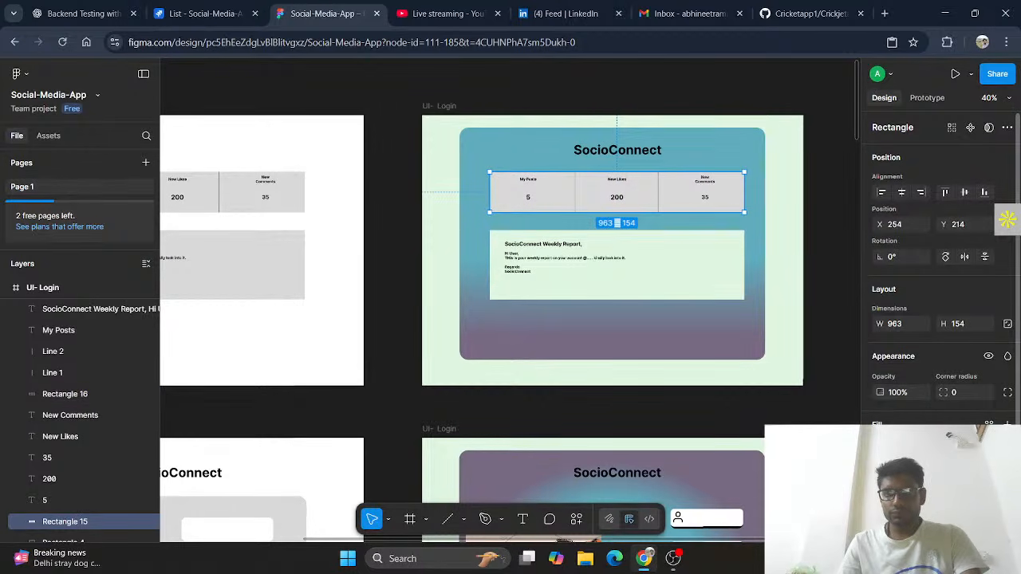
click(881, 447)
click(721, 395)
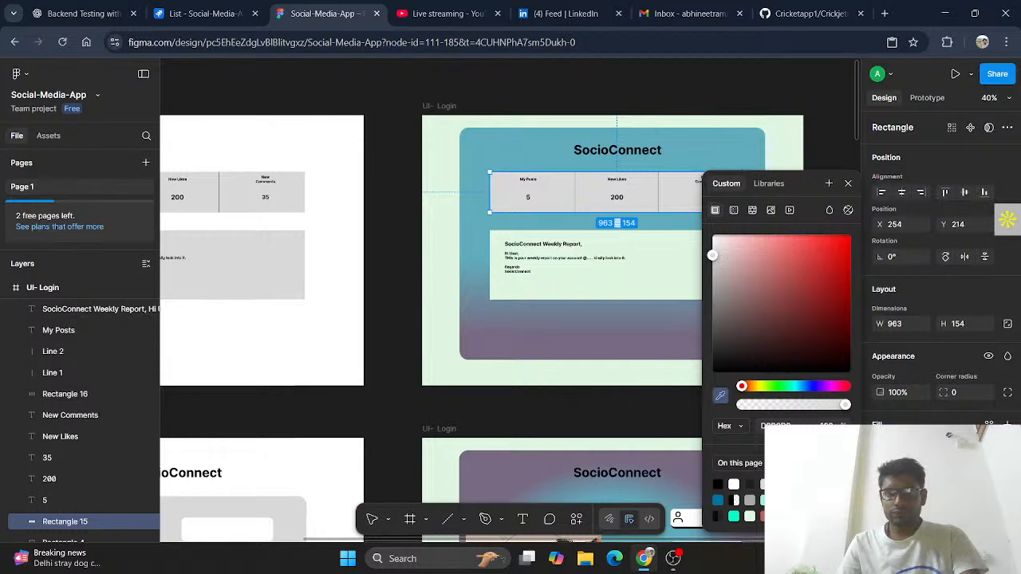
click(622, 287)
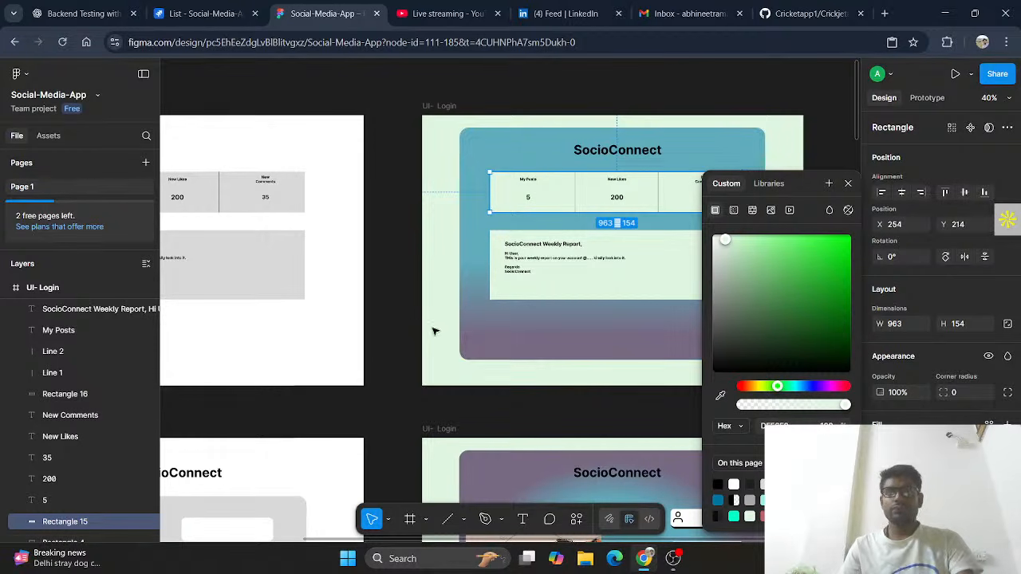
click(404, 310)
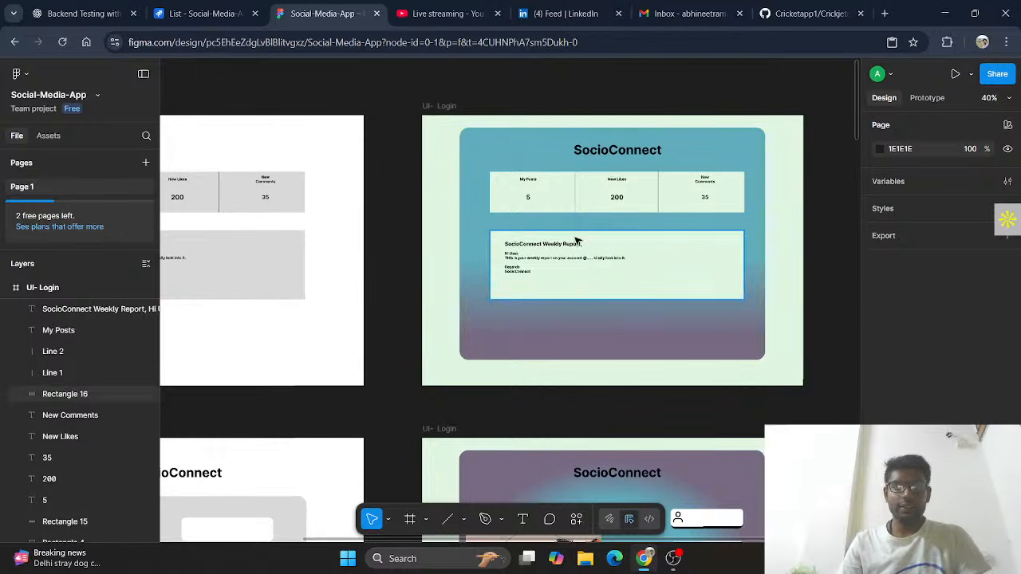
Rename the copied login frame as "UI- Email Template"
scroll(423, 156, up, 1)
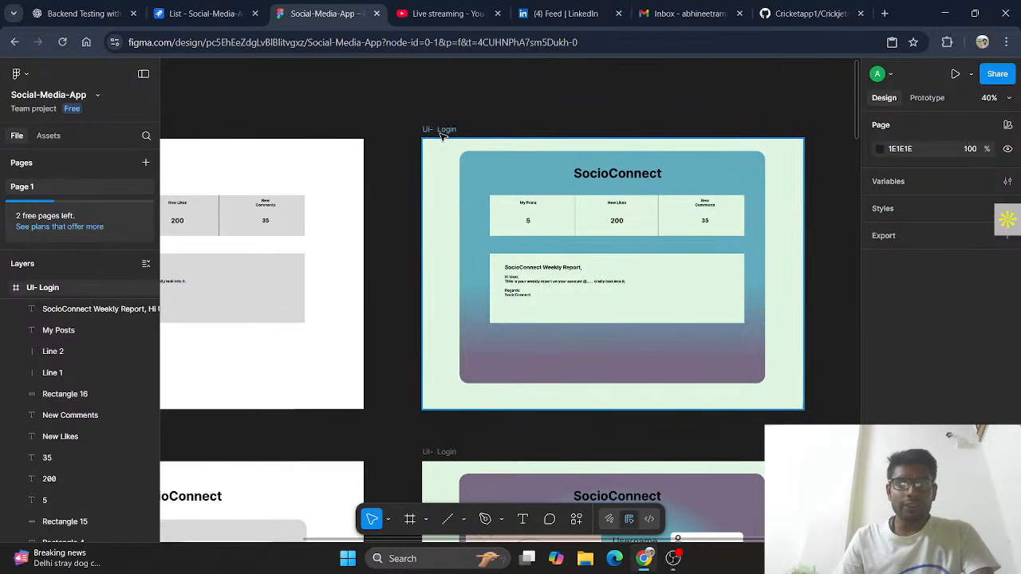
click(440, 130)
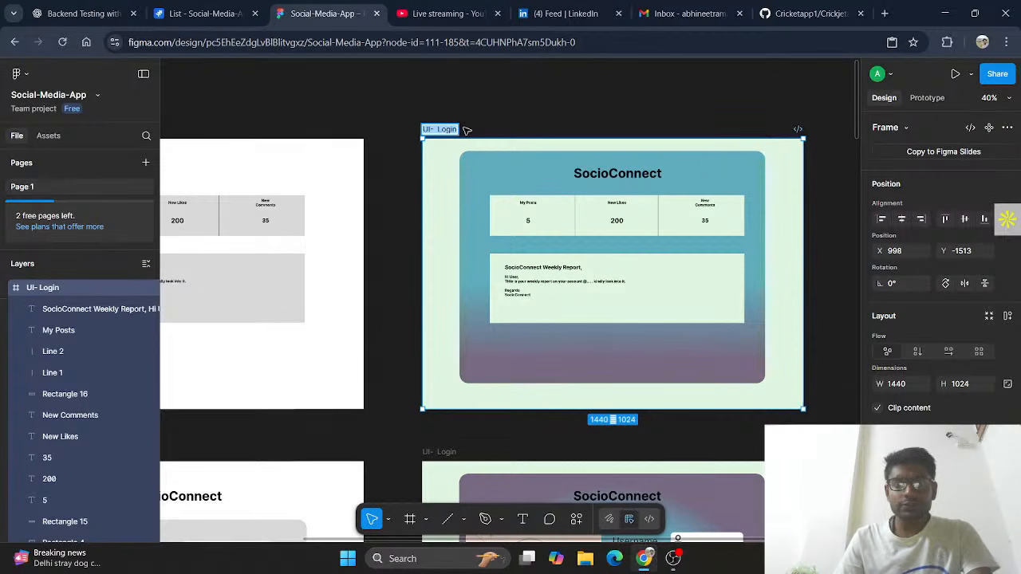
click(453, 130)
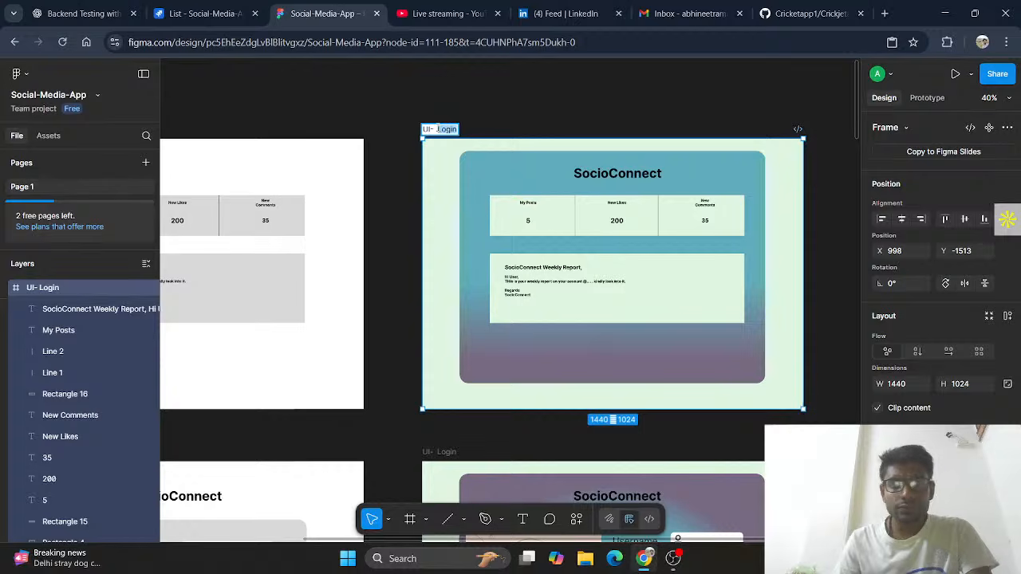
key(BackSpace)
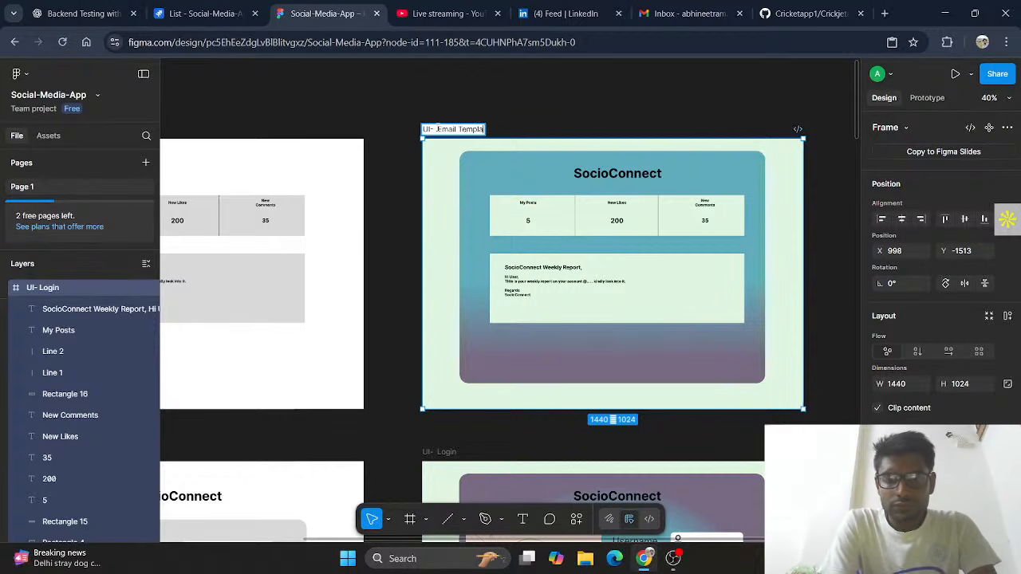
text(Email Template)
key(Return)
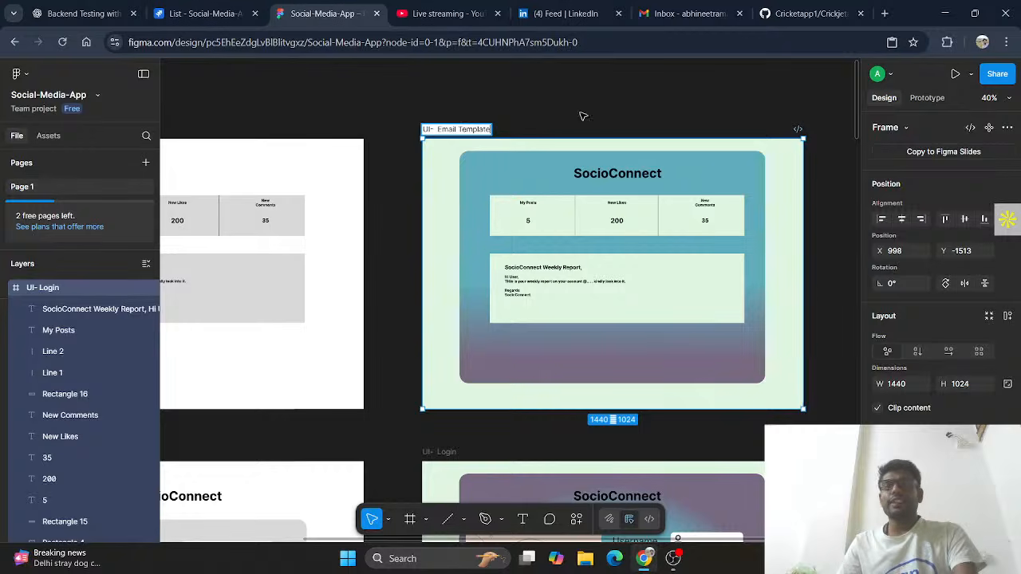
key(Escape)
scroll(546, 234, down, 1)
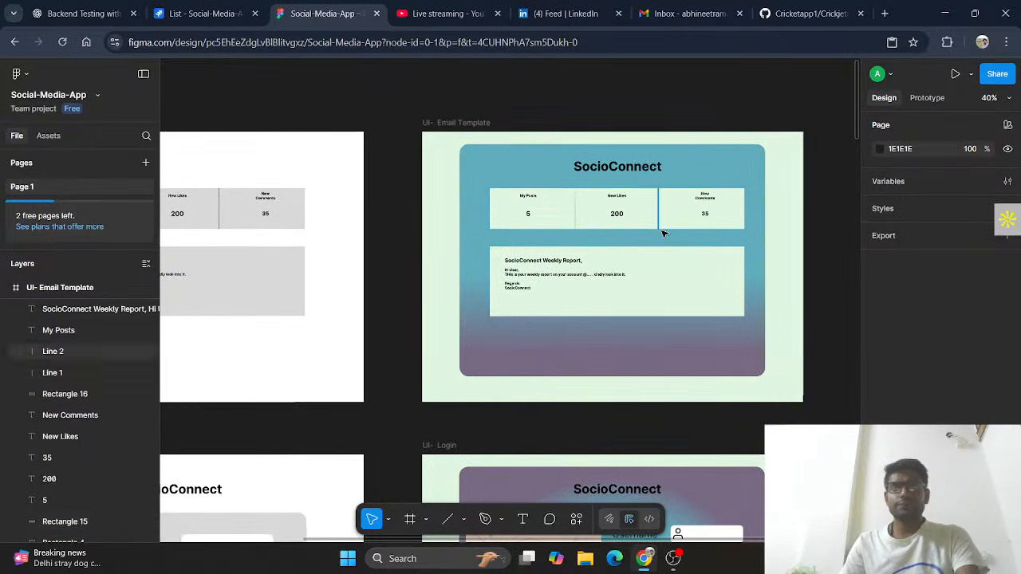
scroll(517, 399, down, 10)
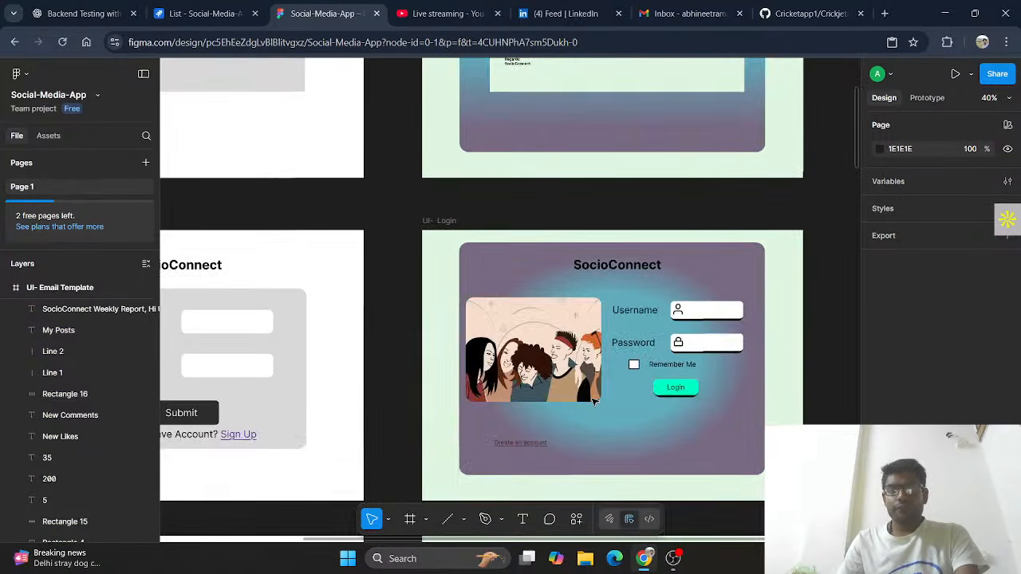
scroll(595, 401, up, 8)
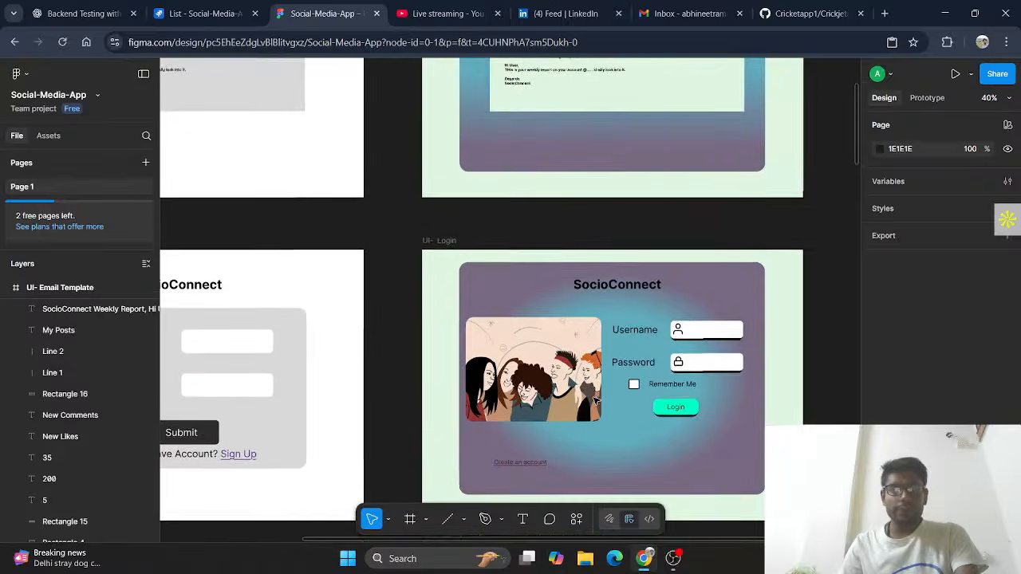
scroll(405, 263, up, 2)
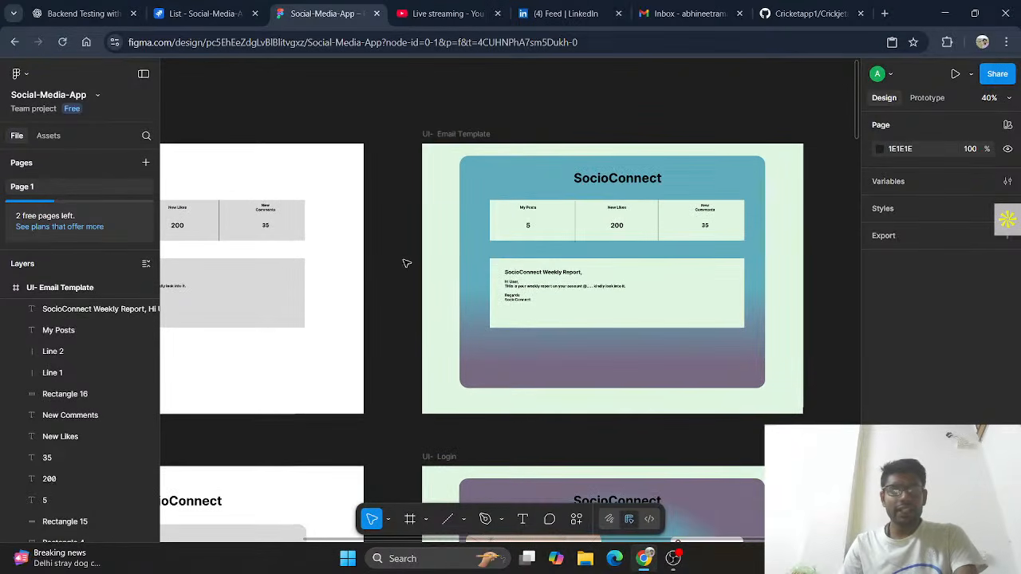
scroll(406, 263, left, 12)
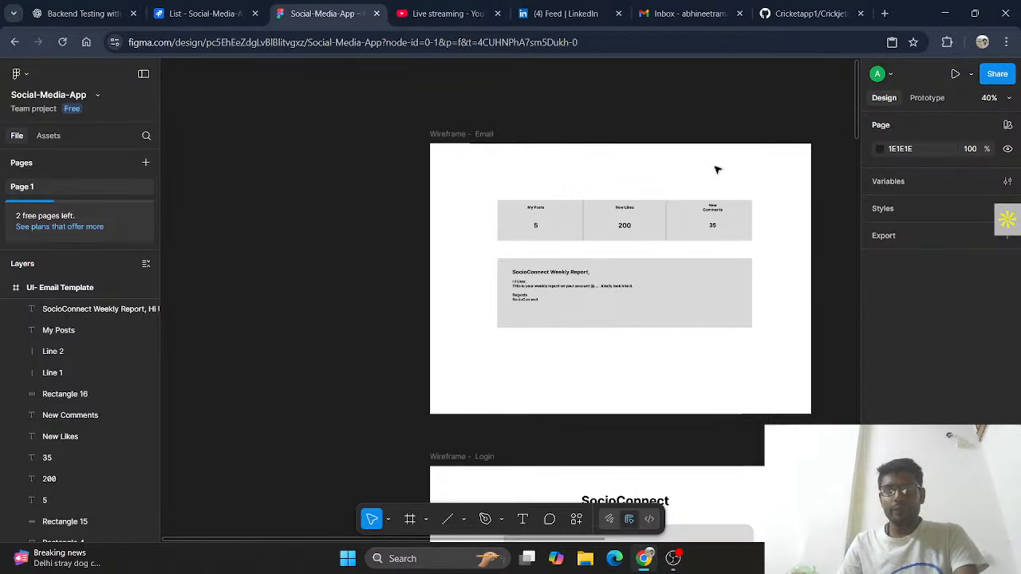
scroll(646, 367, right, 18)
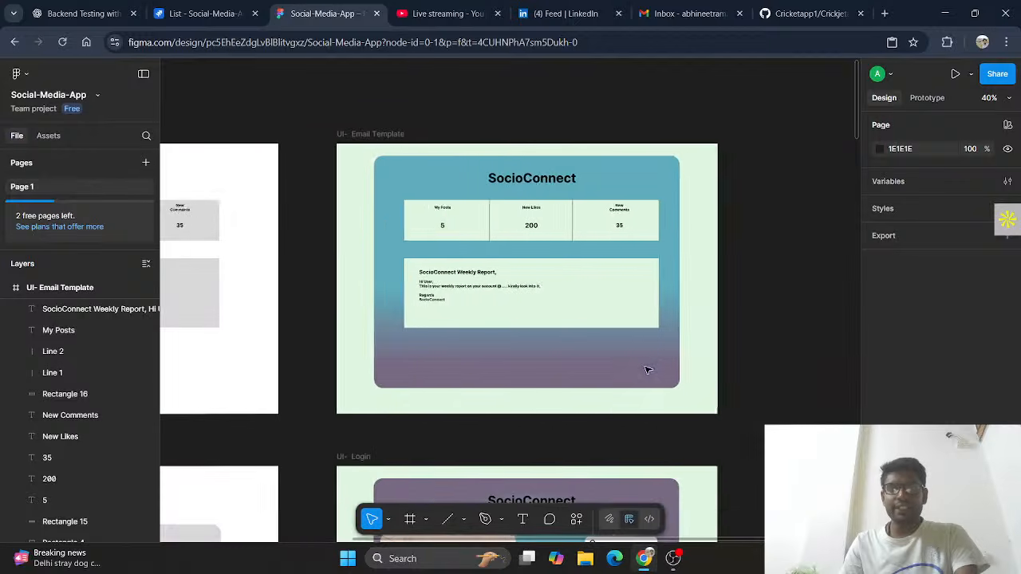
Switch to the Social-Media-App list in Jira and set the Email Template story's status to Done
scroll(646, 367, left, 5)
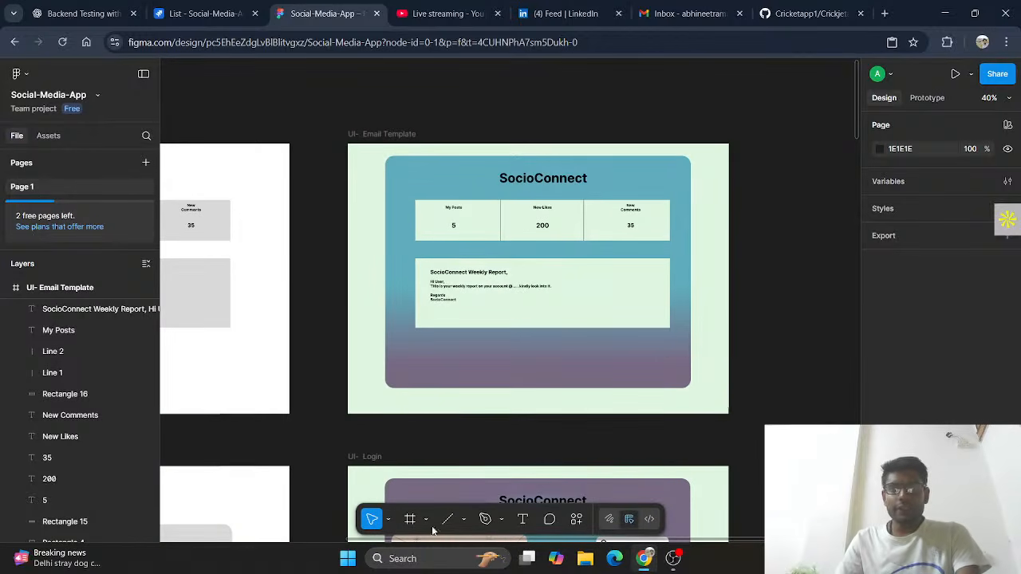
scroll(641, 481, left, 5)
click(200, 13)
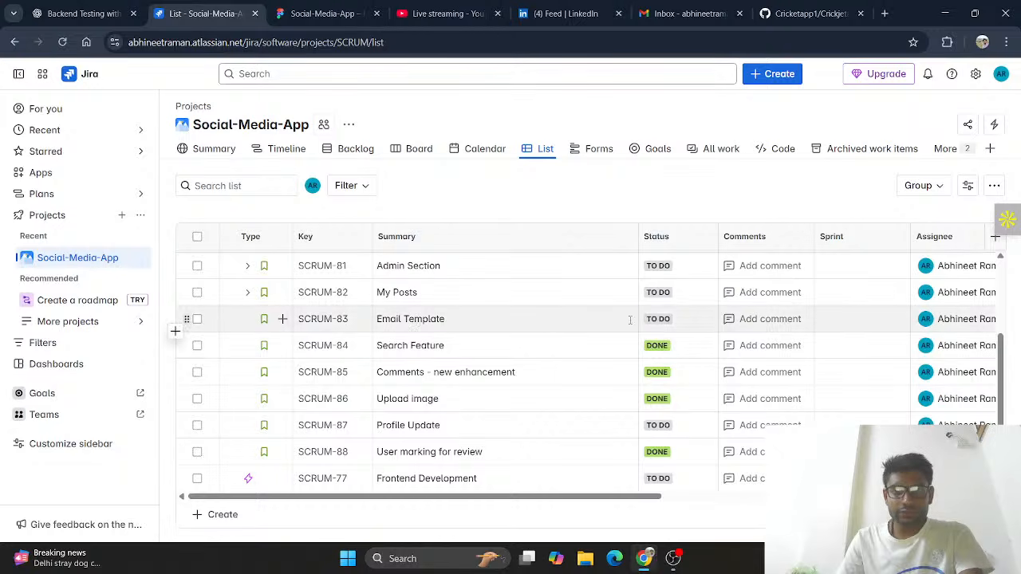
click(656, 320)
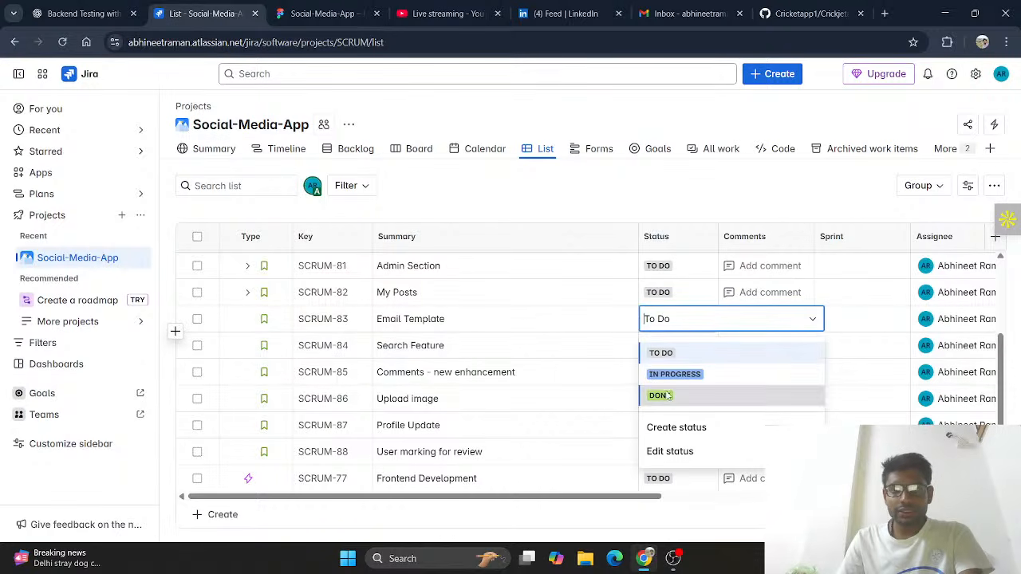
click(663, 394)
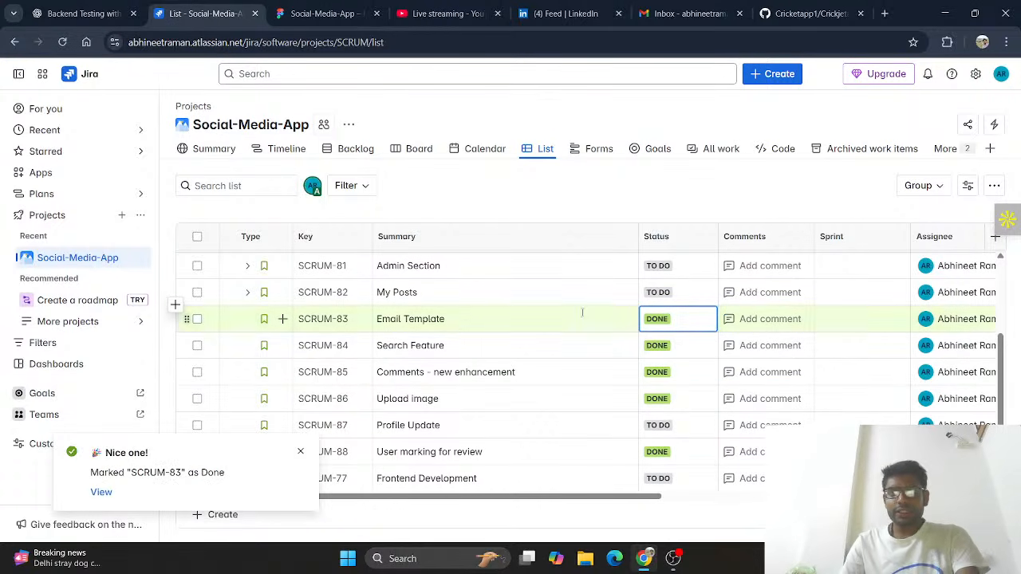
scroll(426, 390, down, 1)
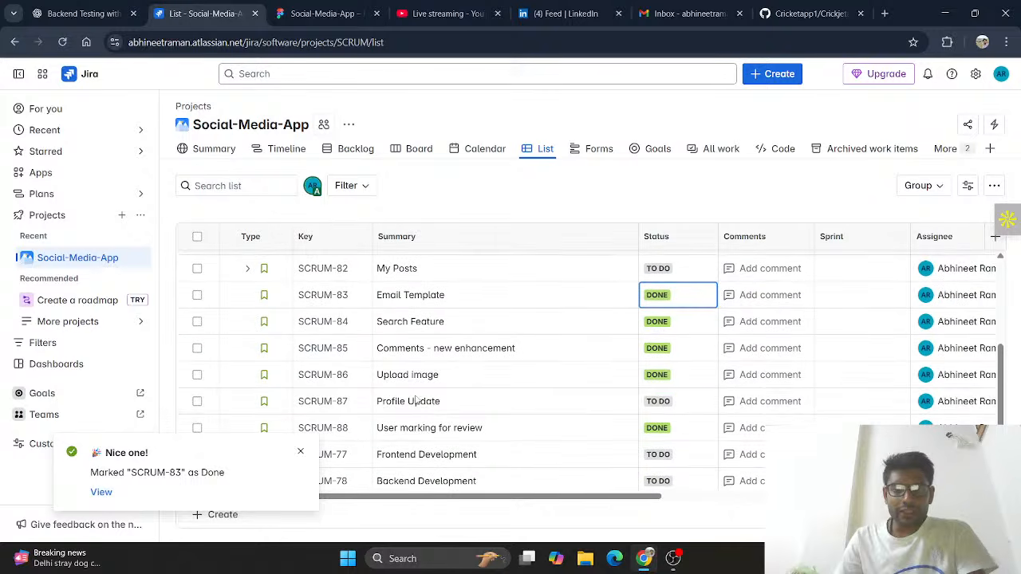
click(378, 402)
drag(377, 401, 475, 401)
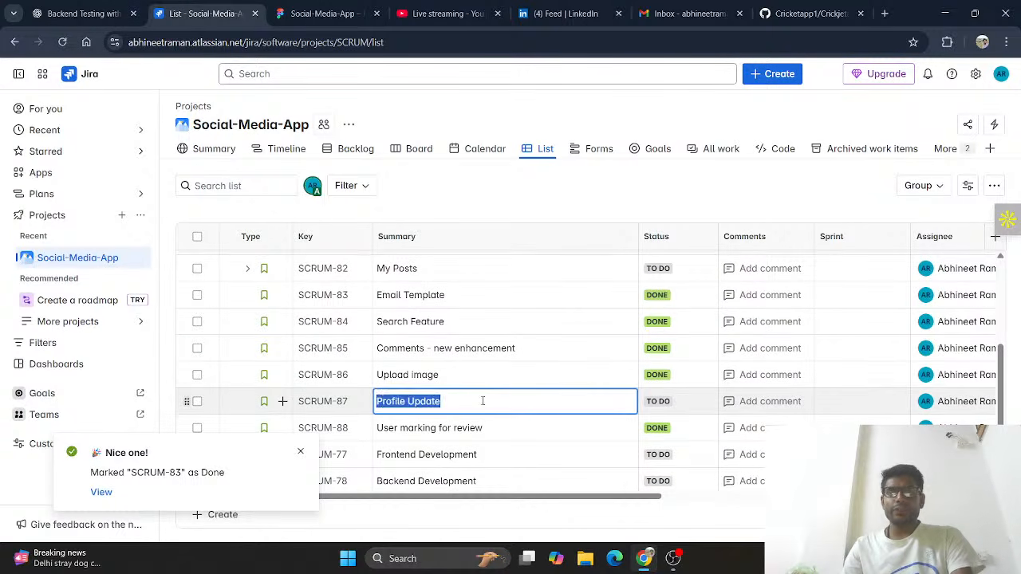
click(703, 403)
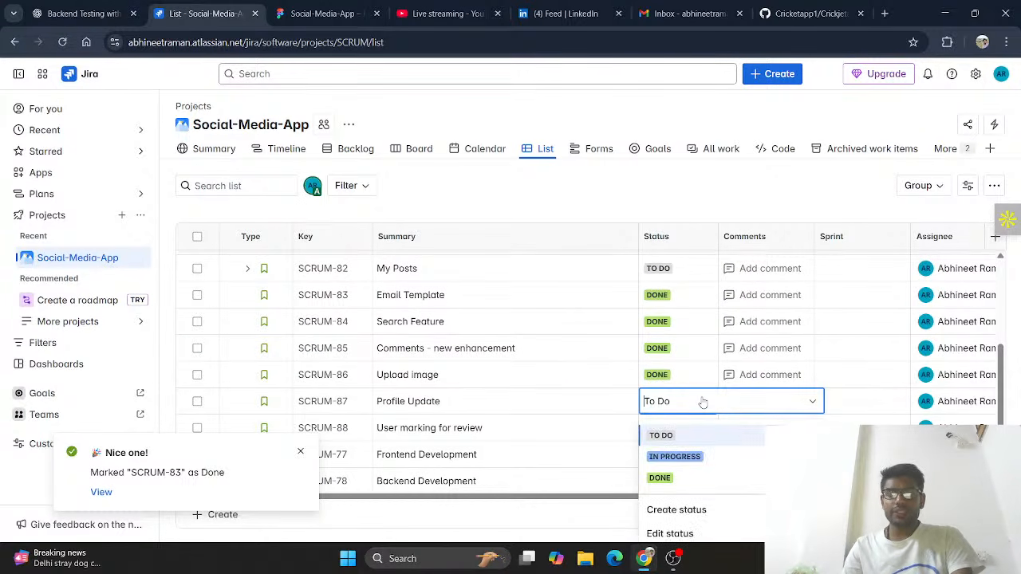
click(744, 212)
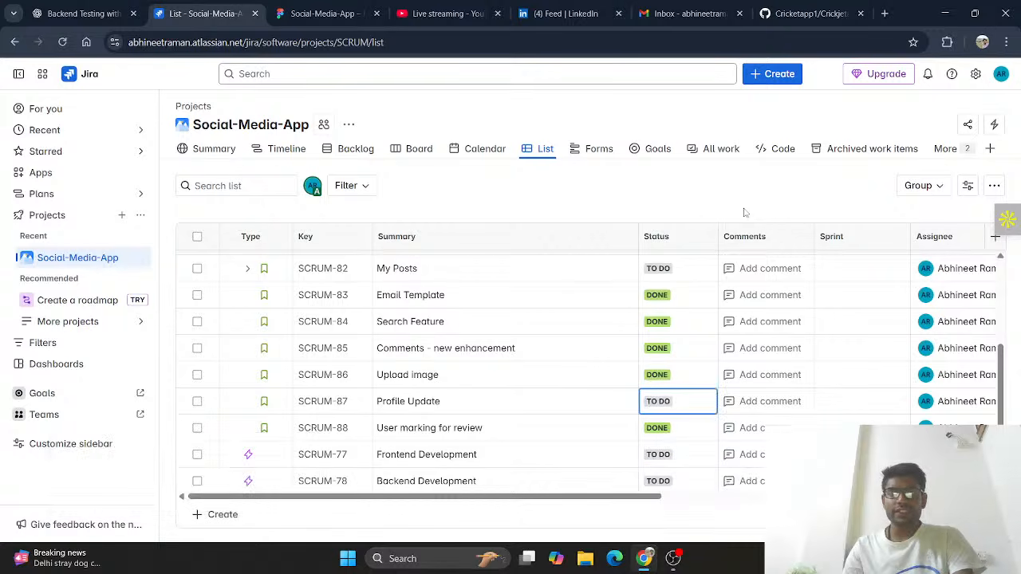
Review the stories under the Design epic and expand My Posts to examine its subtasks
scroll(538, 394, up, 3)
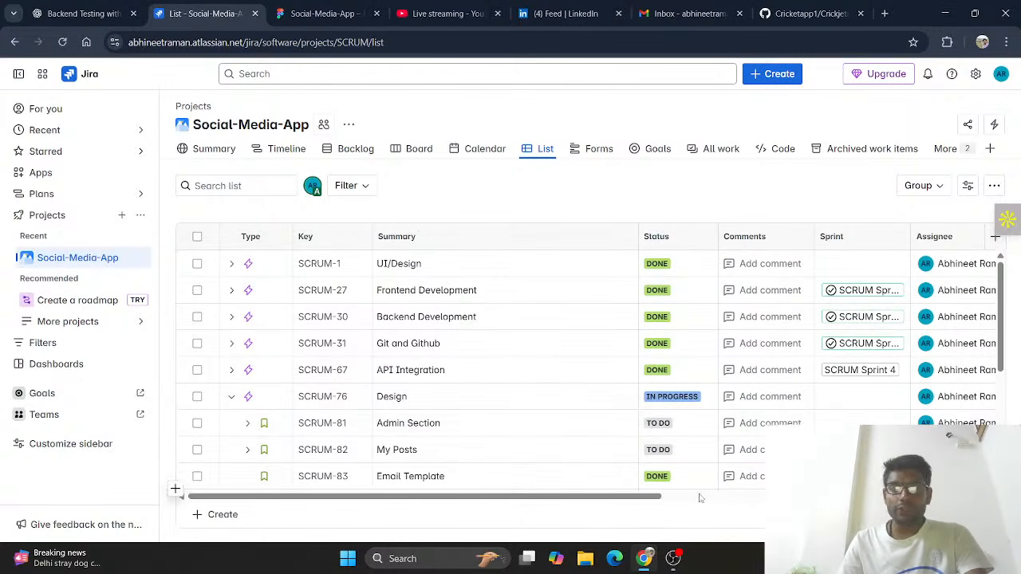
scroll(706, 487, down, 5)
scroll(447, 423, up, 4)
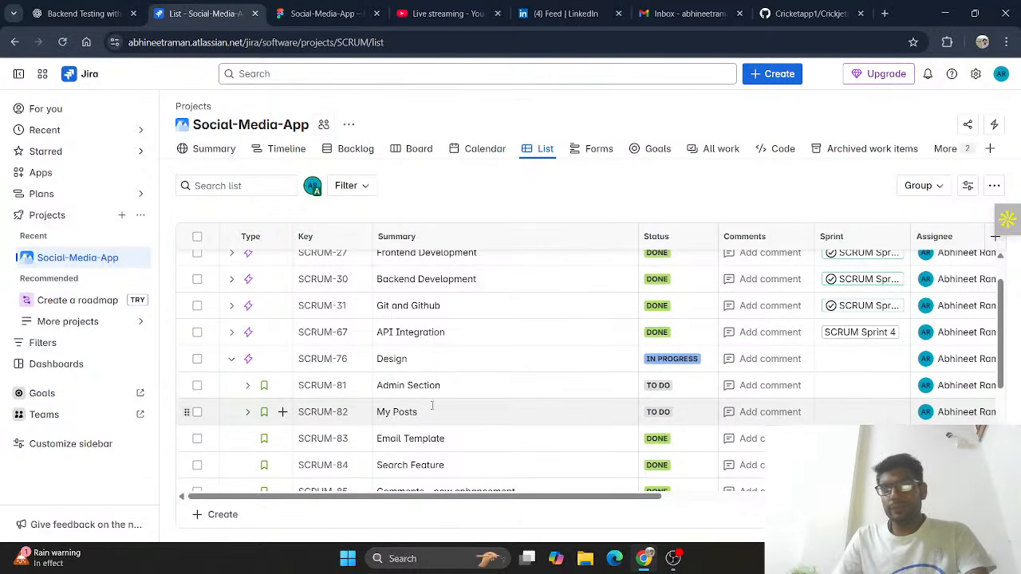
click(248, 412)
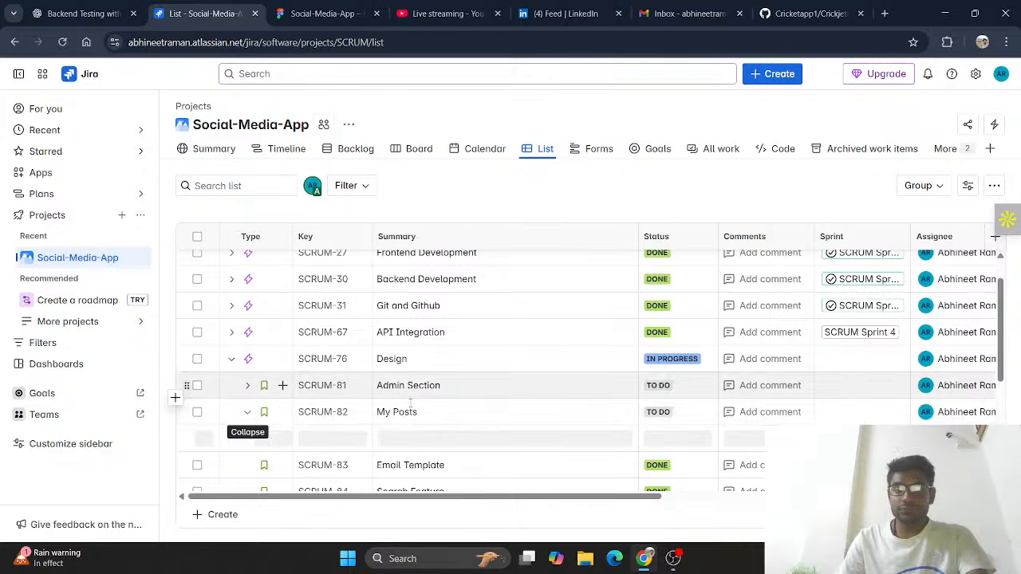
scroll(478, 383, down, 1)
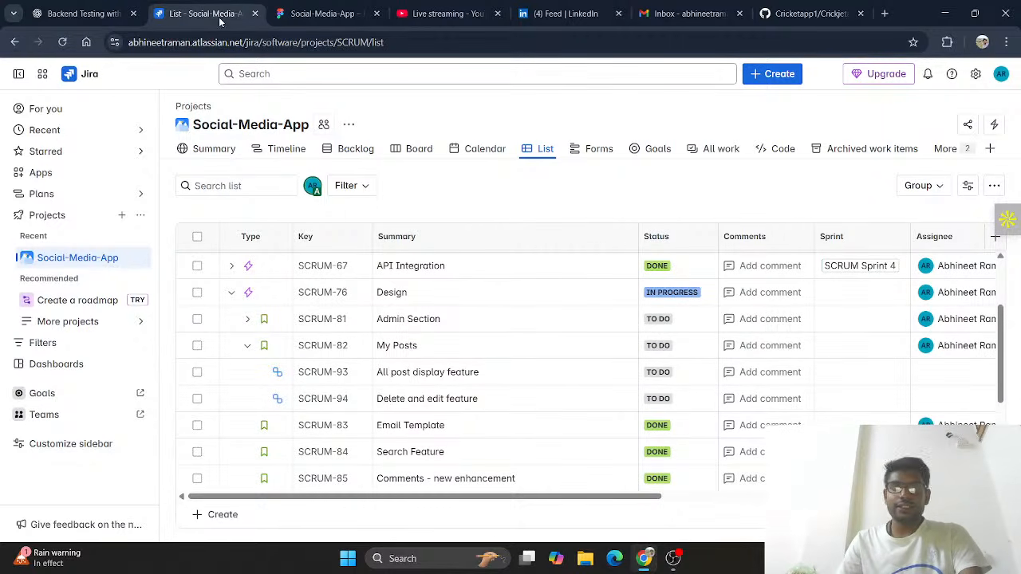
Switch to the live stream dashboard in YouTube Studio
click(429, 12)
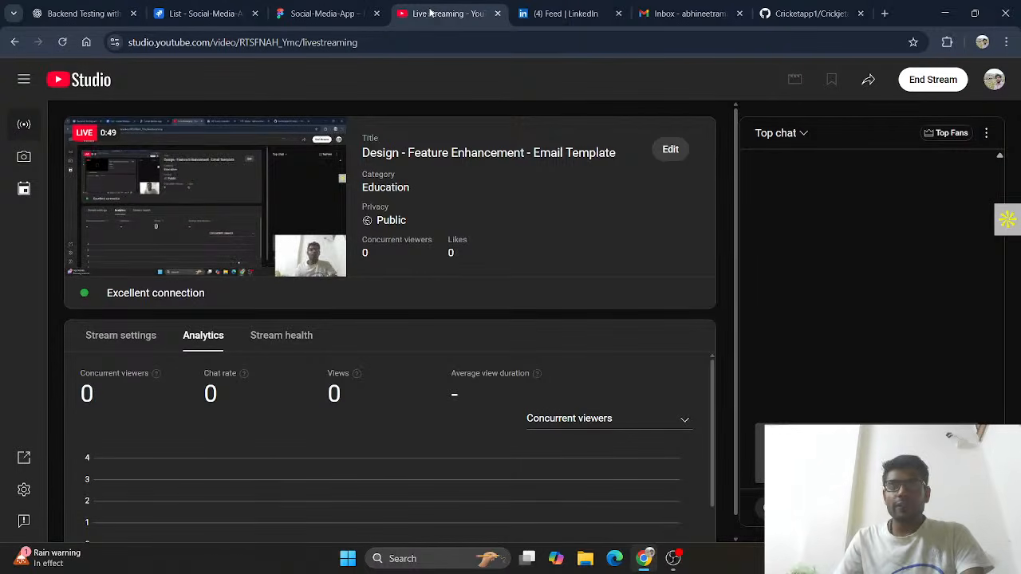